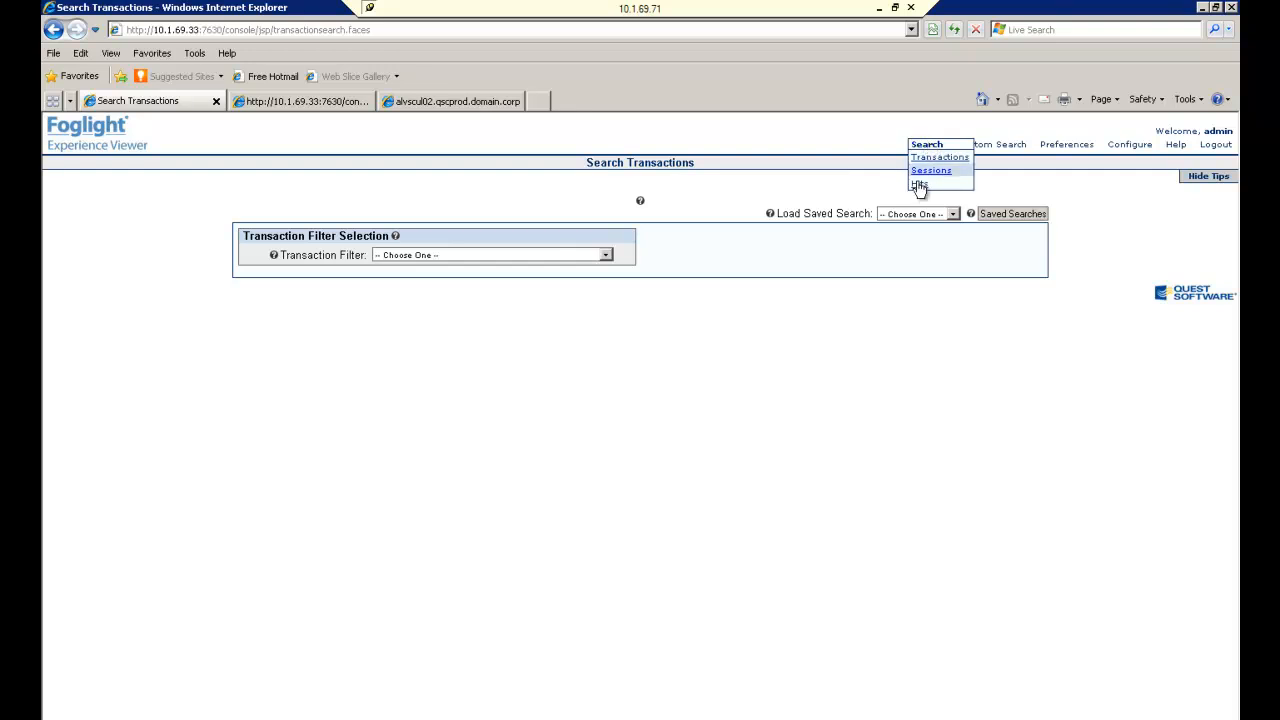
Start a hit search and add an HTTP request field condition on the patientId field
click(918, 185)
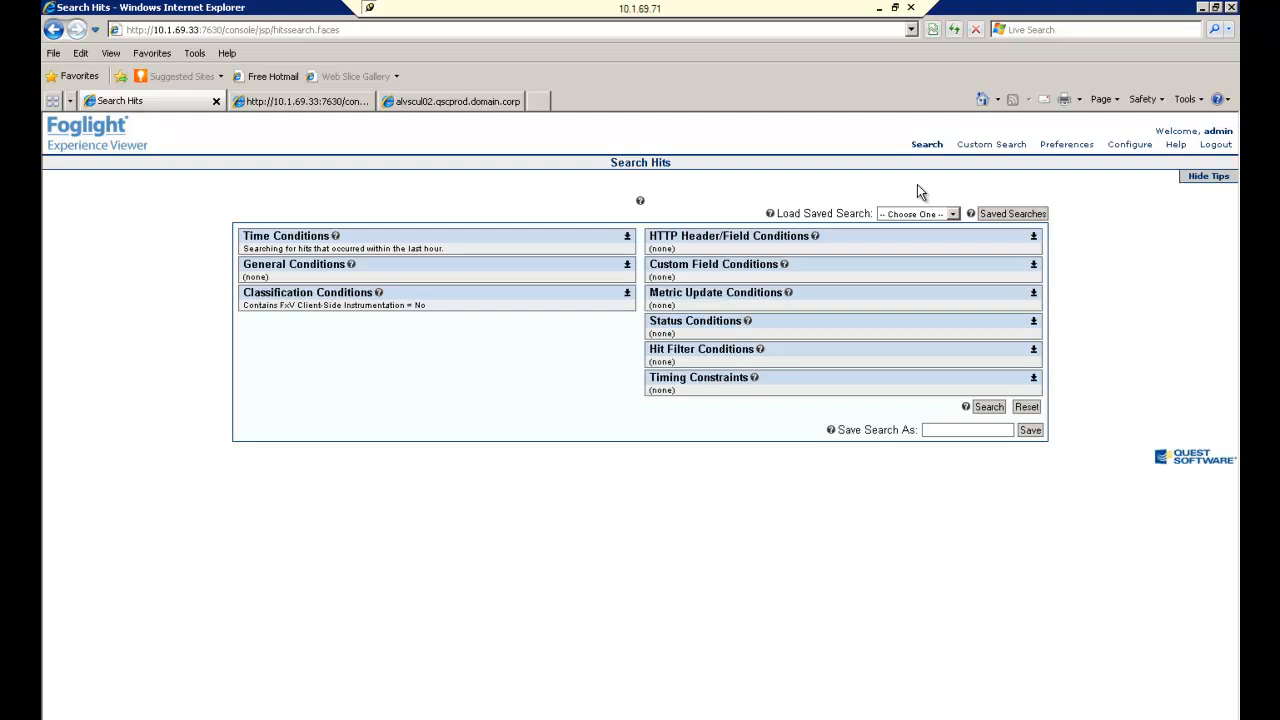
click(1034, 237)
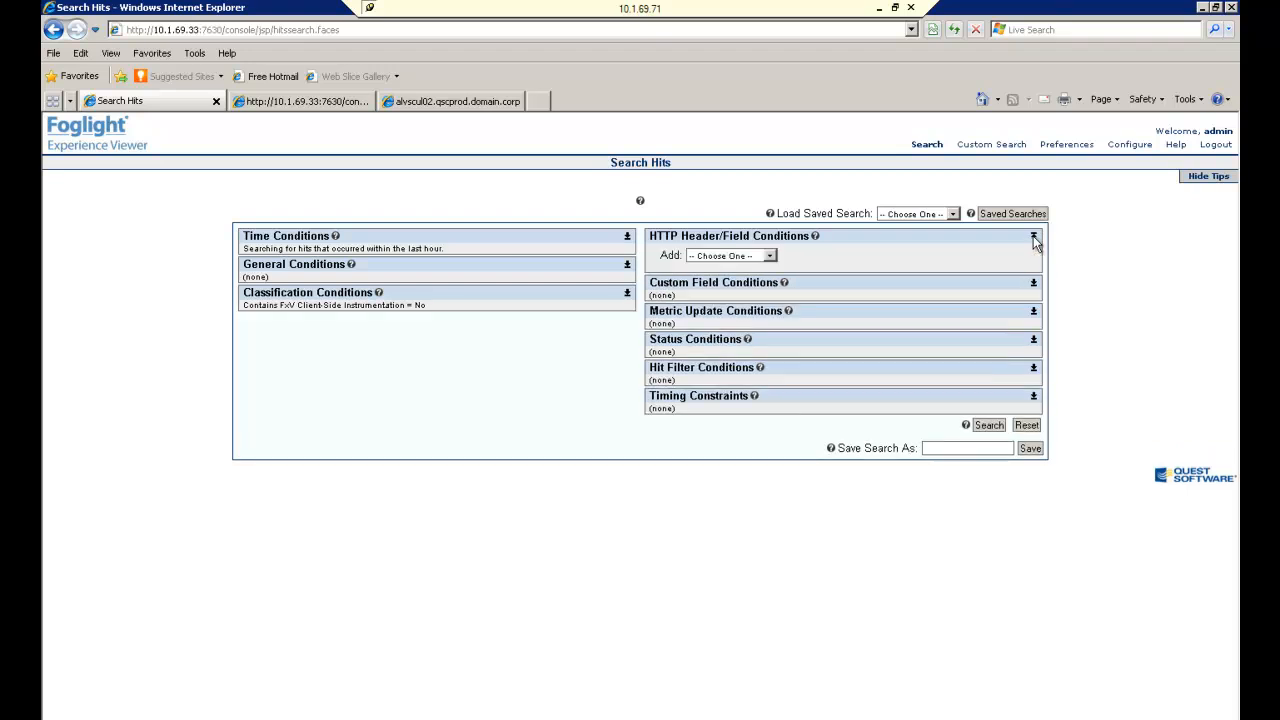
click(770, 256)
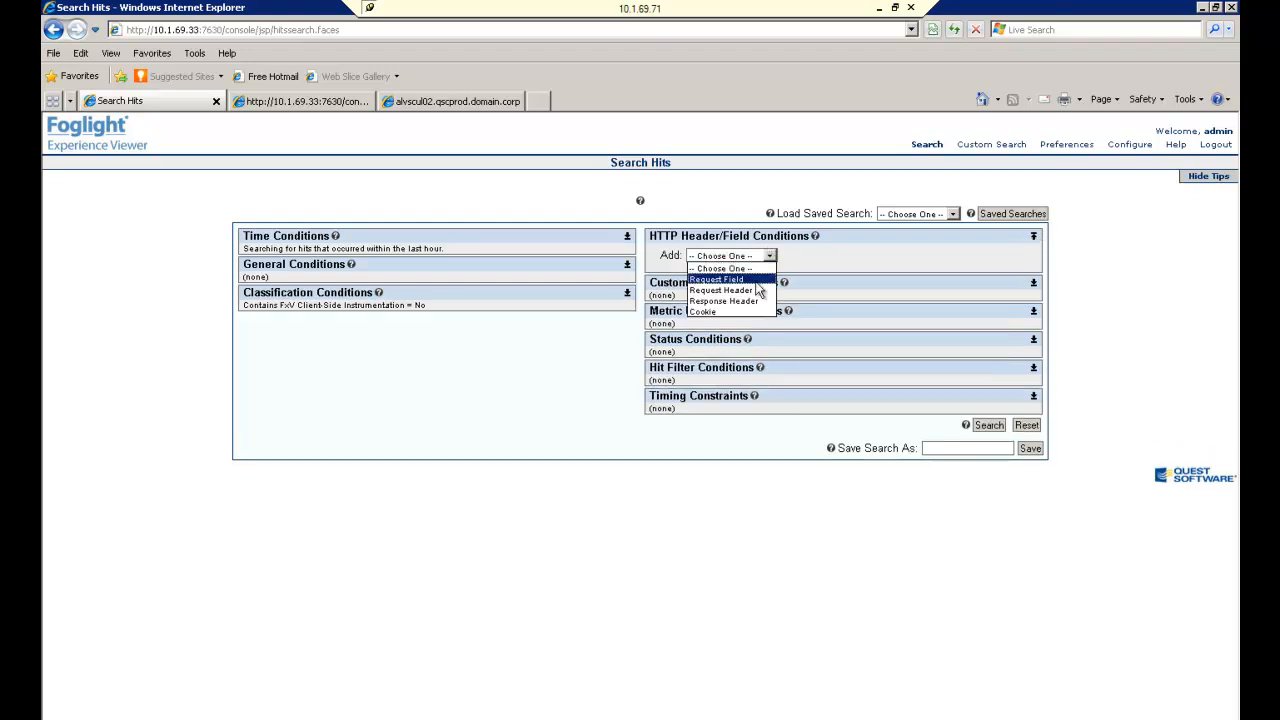
click(756, 280)
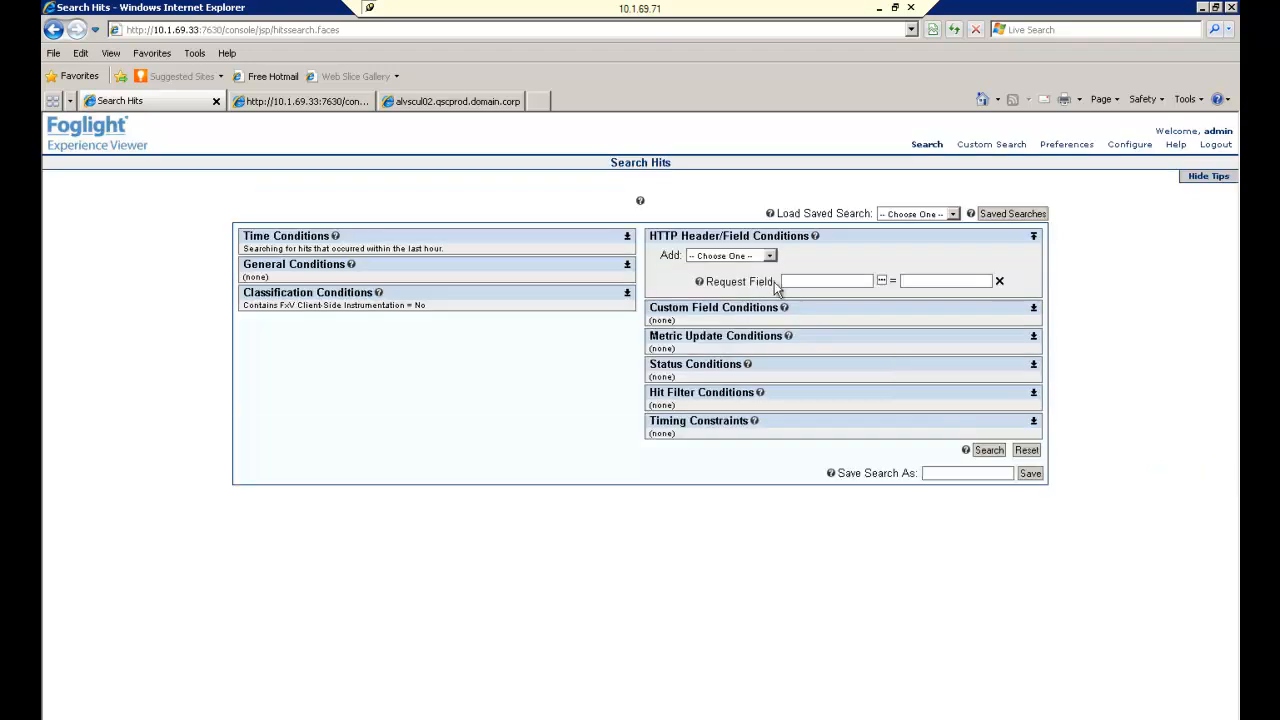
click(881, 281)
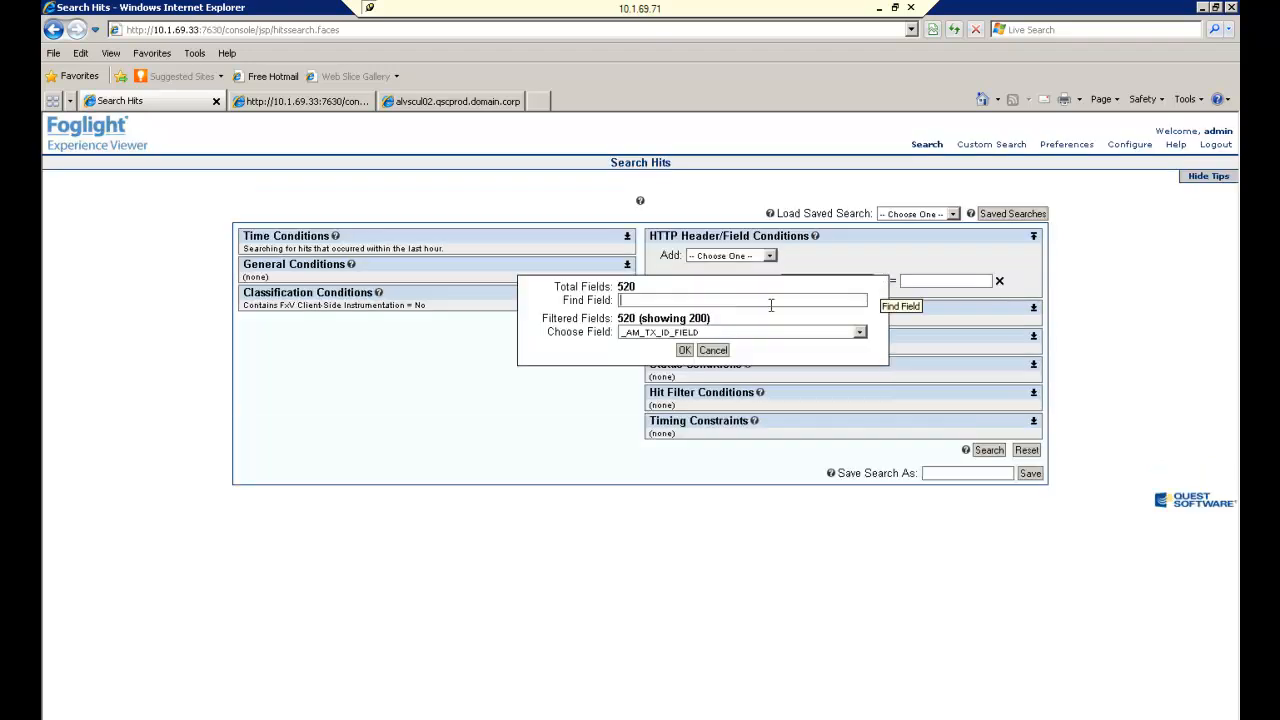
text(patien)
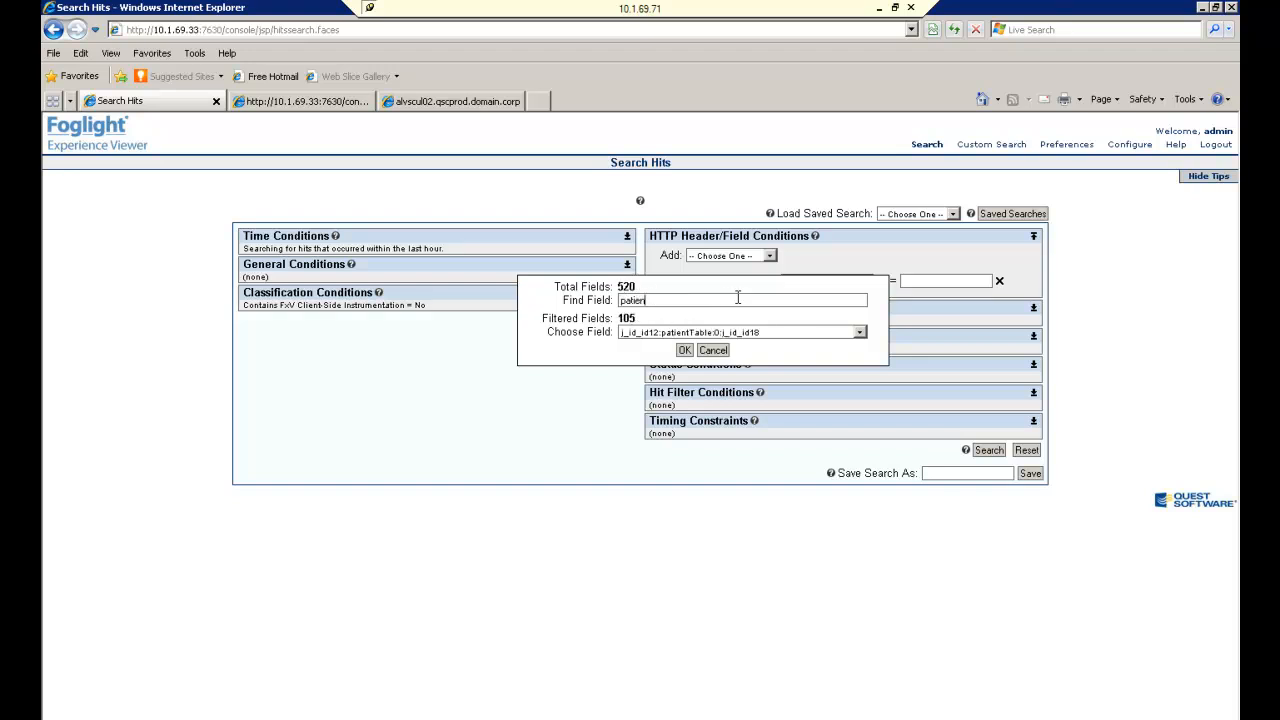
text(tI)
click(674, 335)
click(657, 345)
click(685, 351)
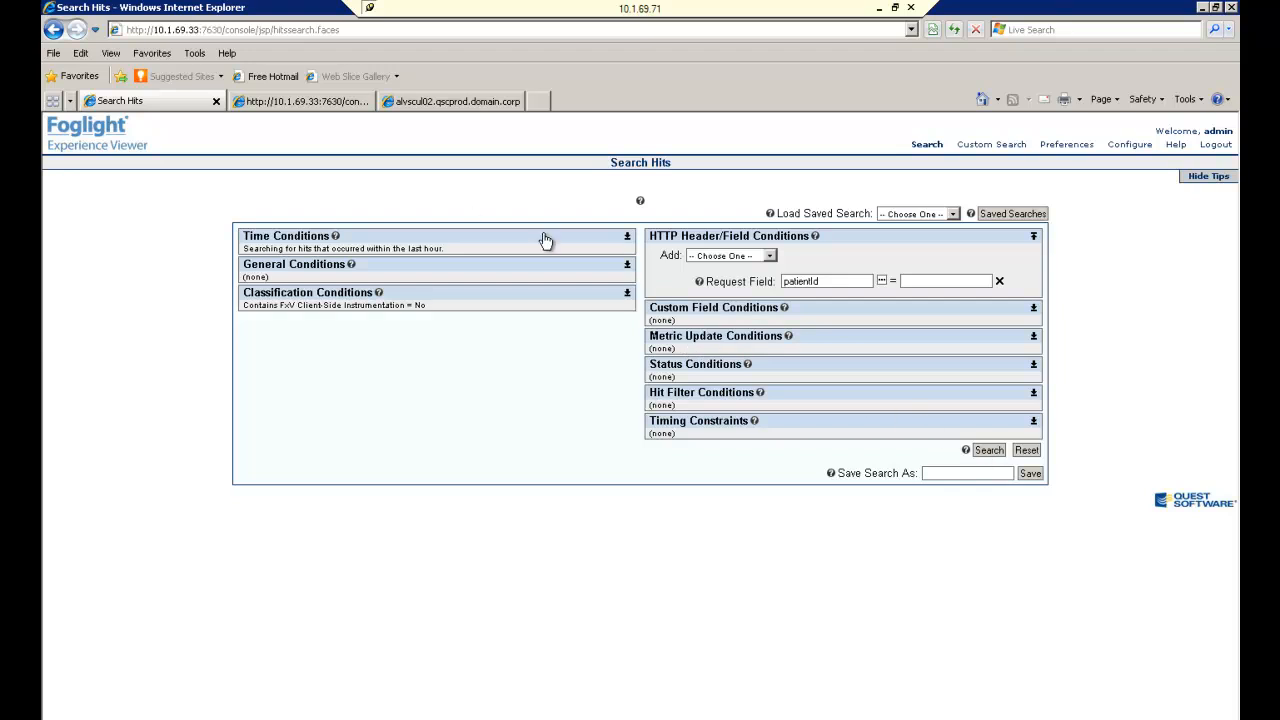
Limit the time range to the last minute, match any patientId value with %, and run the hit search
click(627, 237)
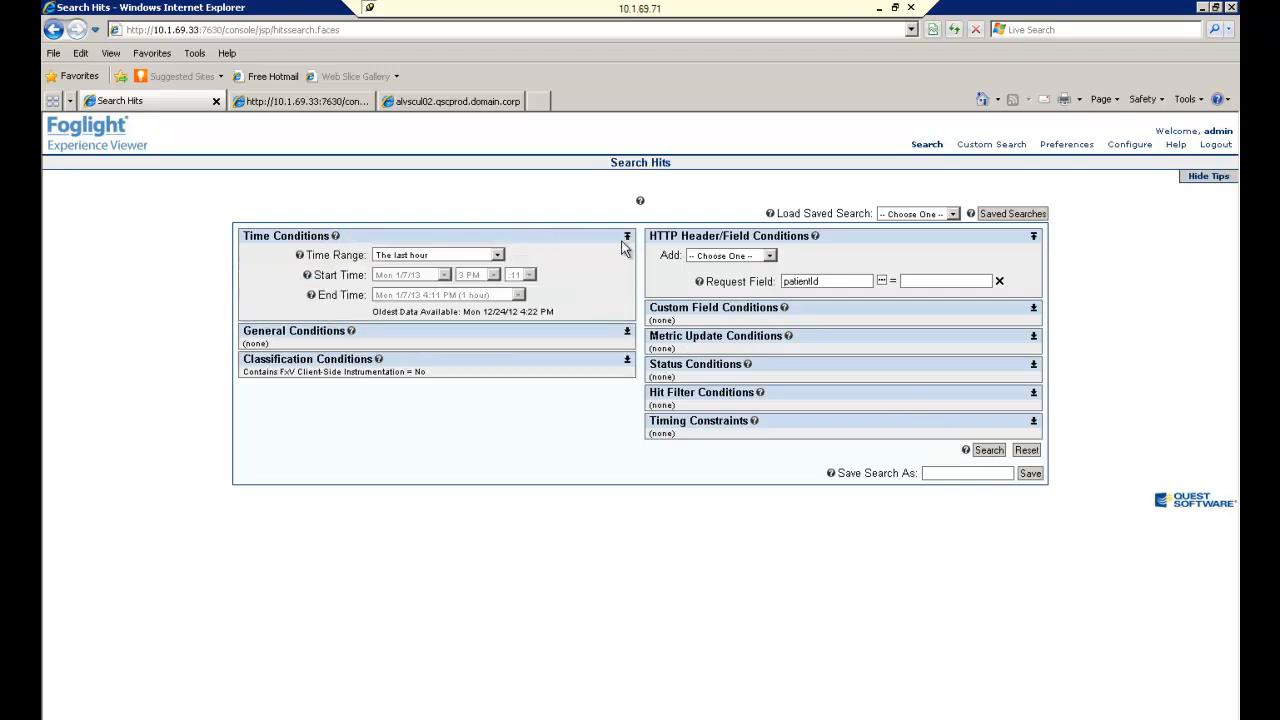
click(500, 256)
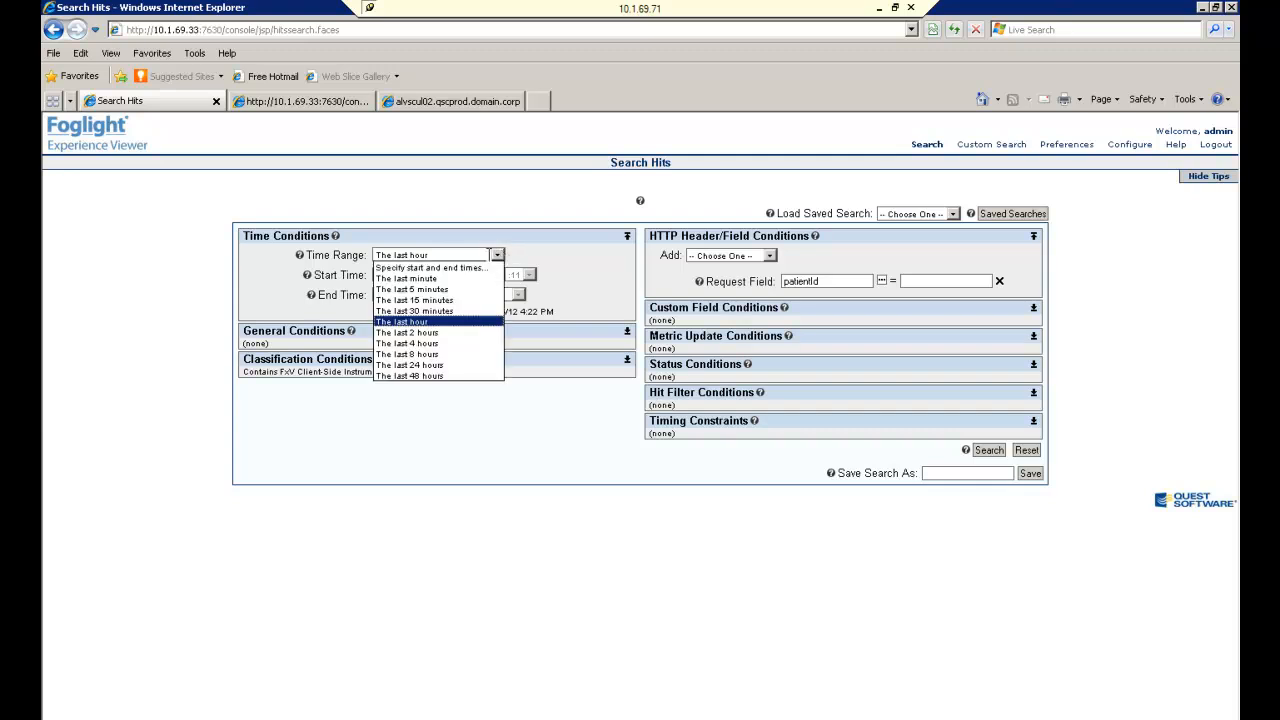
click(454, 279)
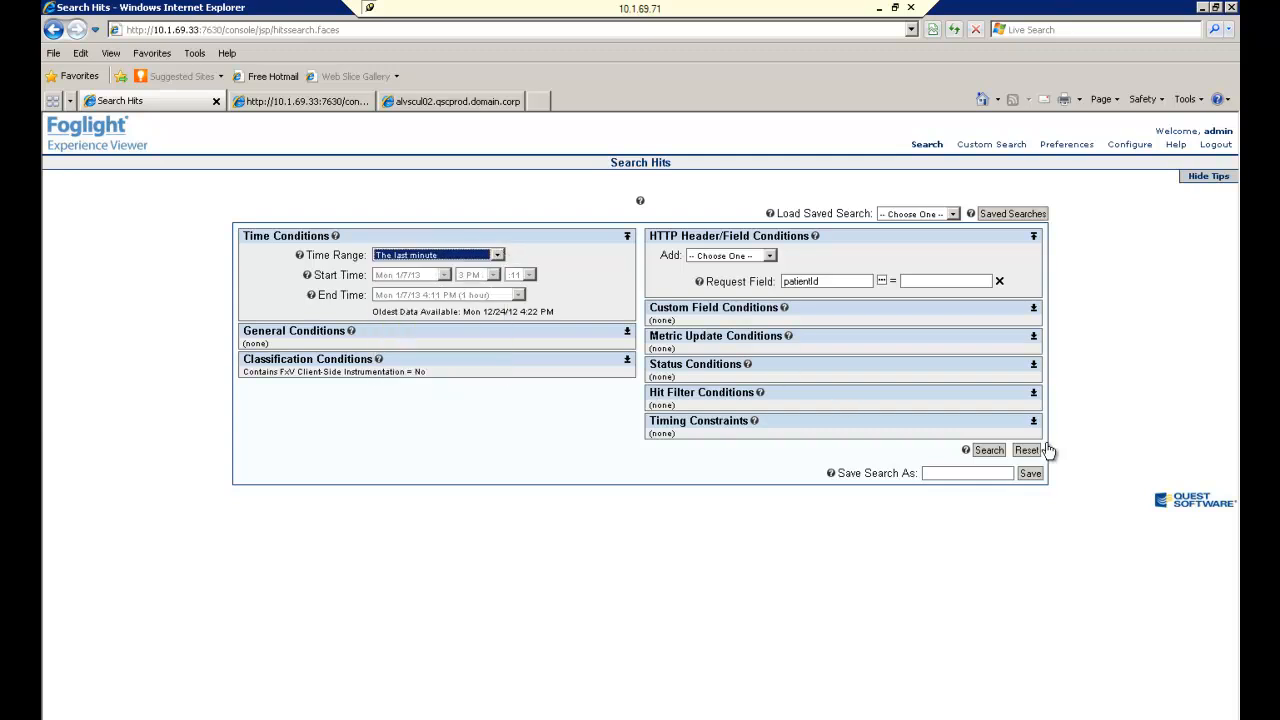
click(988, 451)
click(922, 283)
text(%)
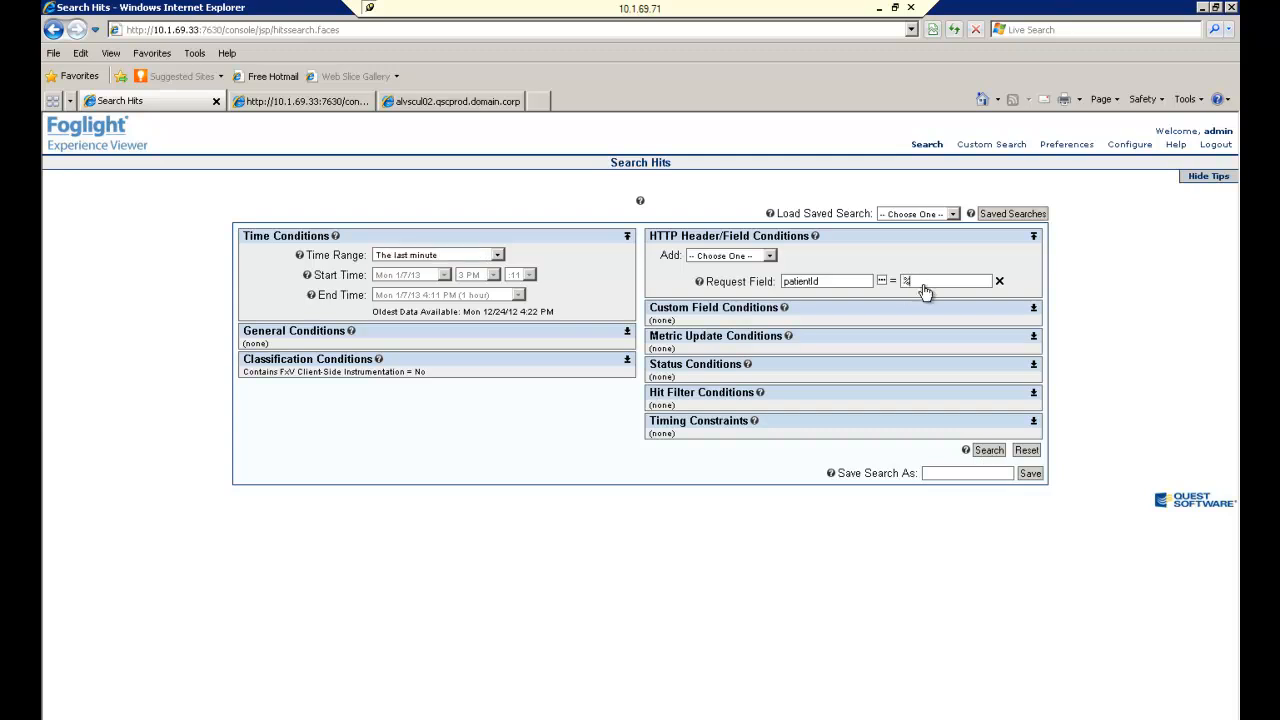
click(990, 450)
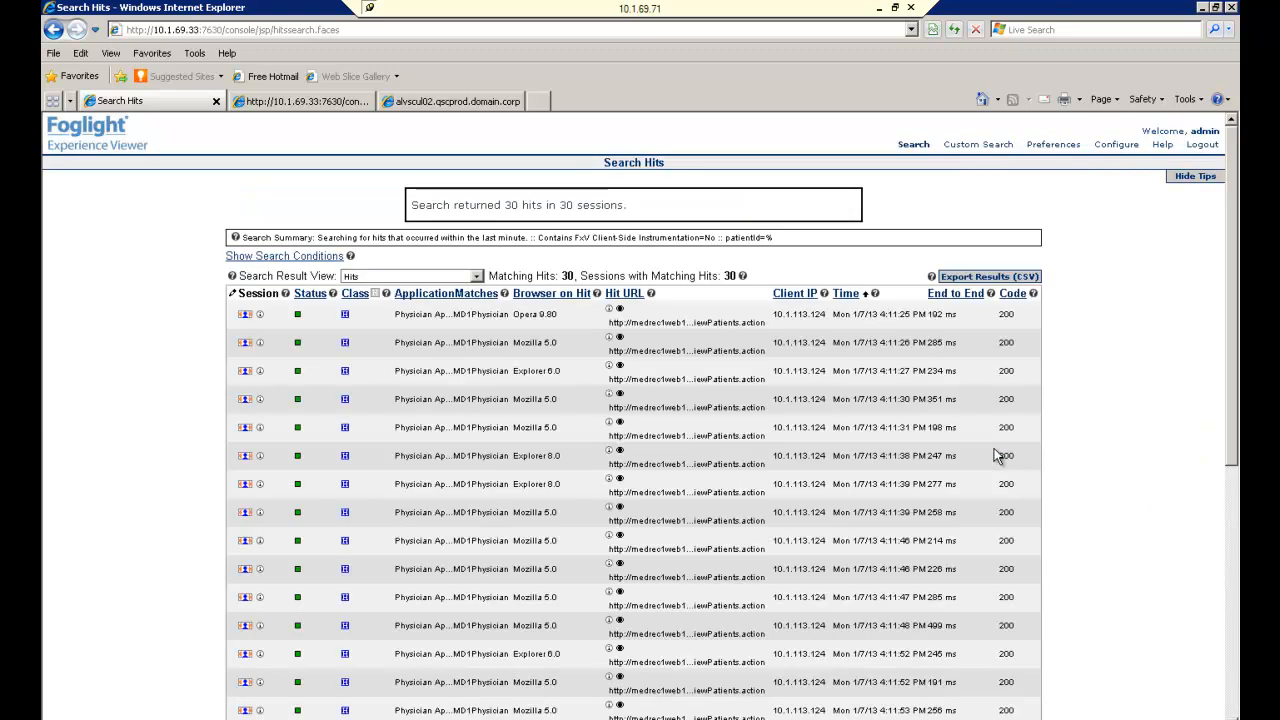
Sort the hits newest first, check the patientId value in the newest hit's request details, and close the details window
click(844, 296)
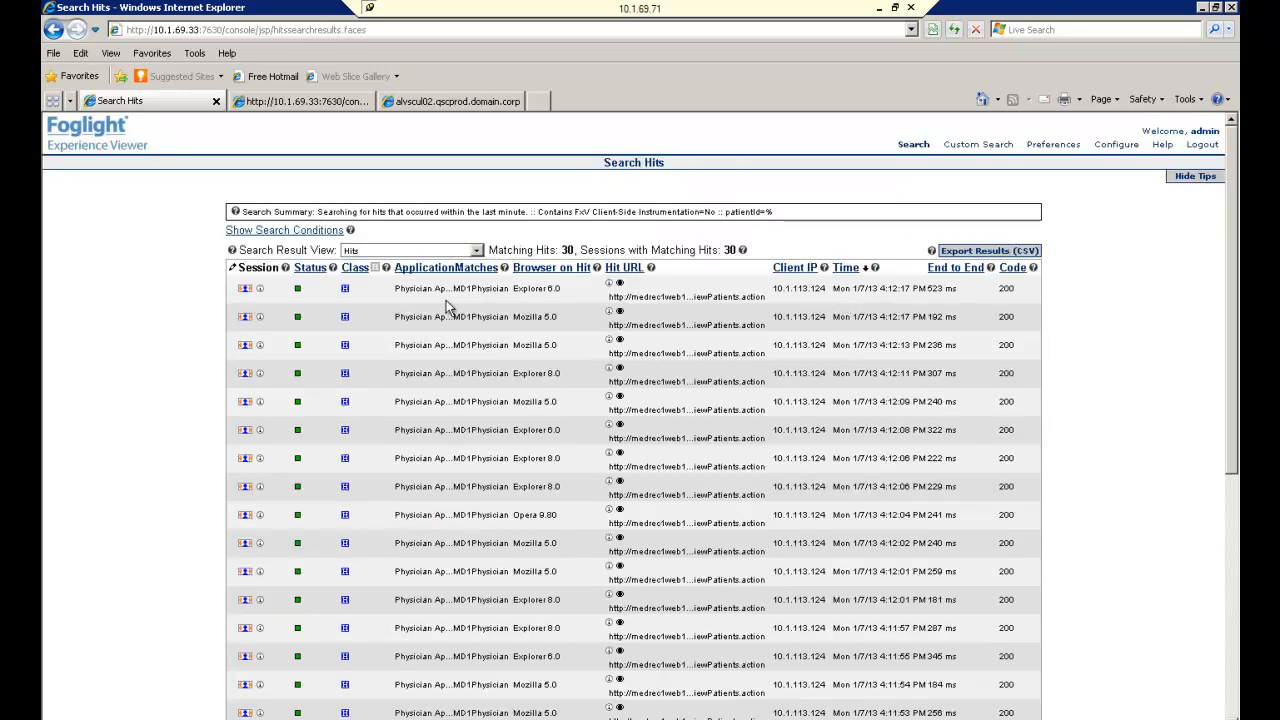
click(609, 285)
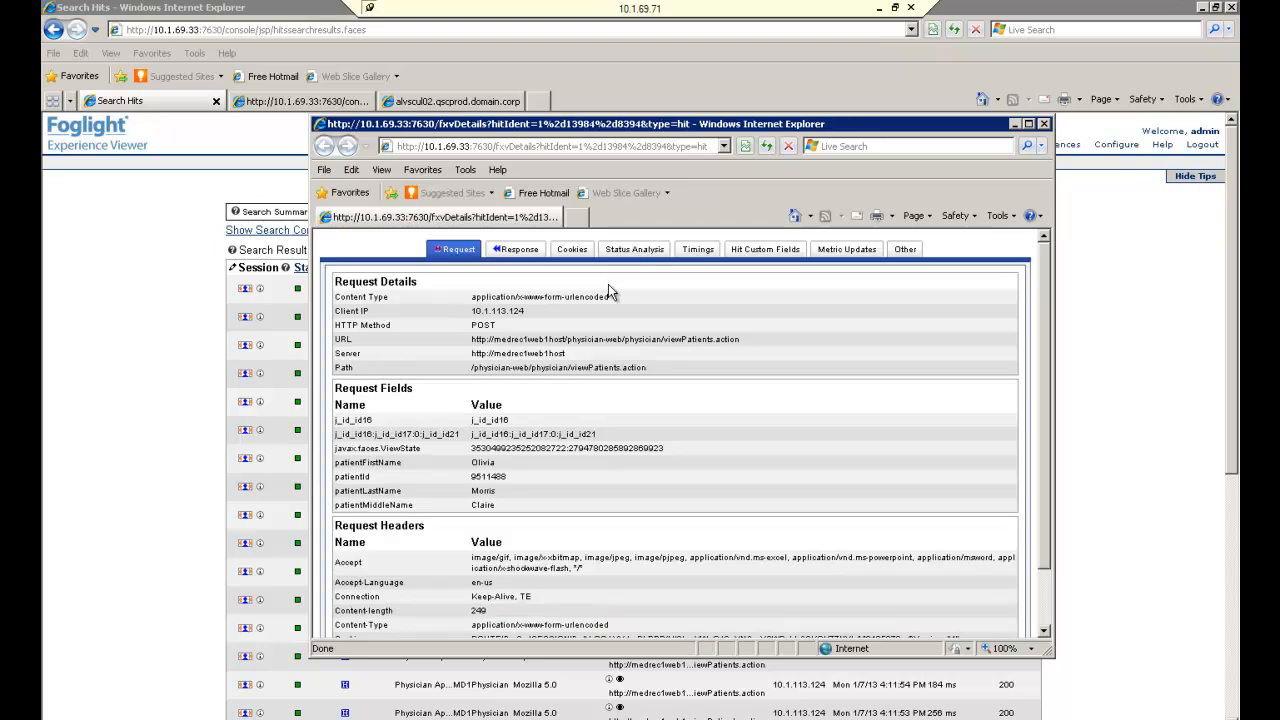
double_click(489, 477)
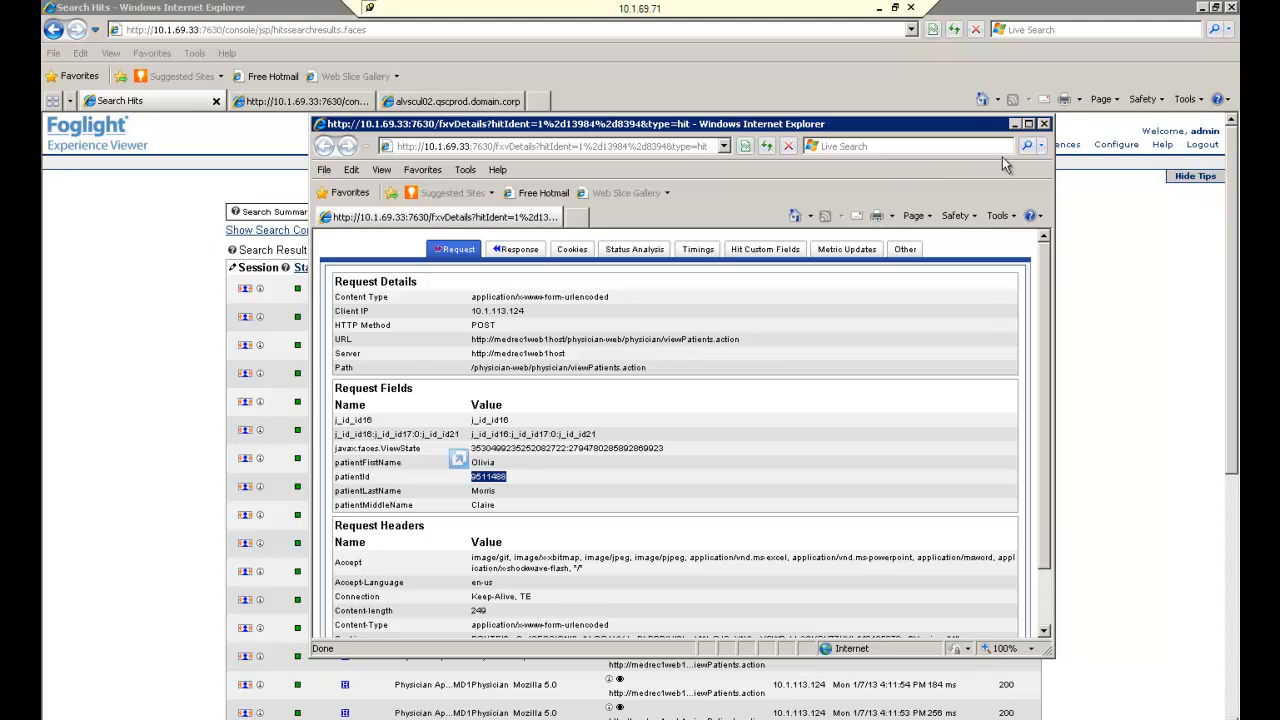
click(1044, 124)
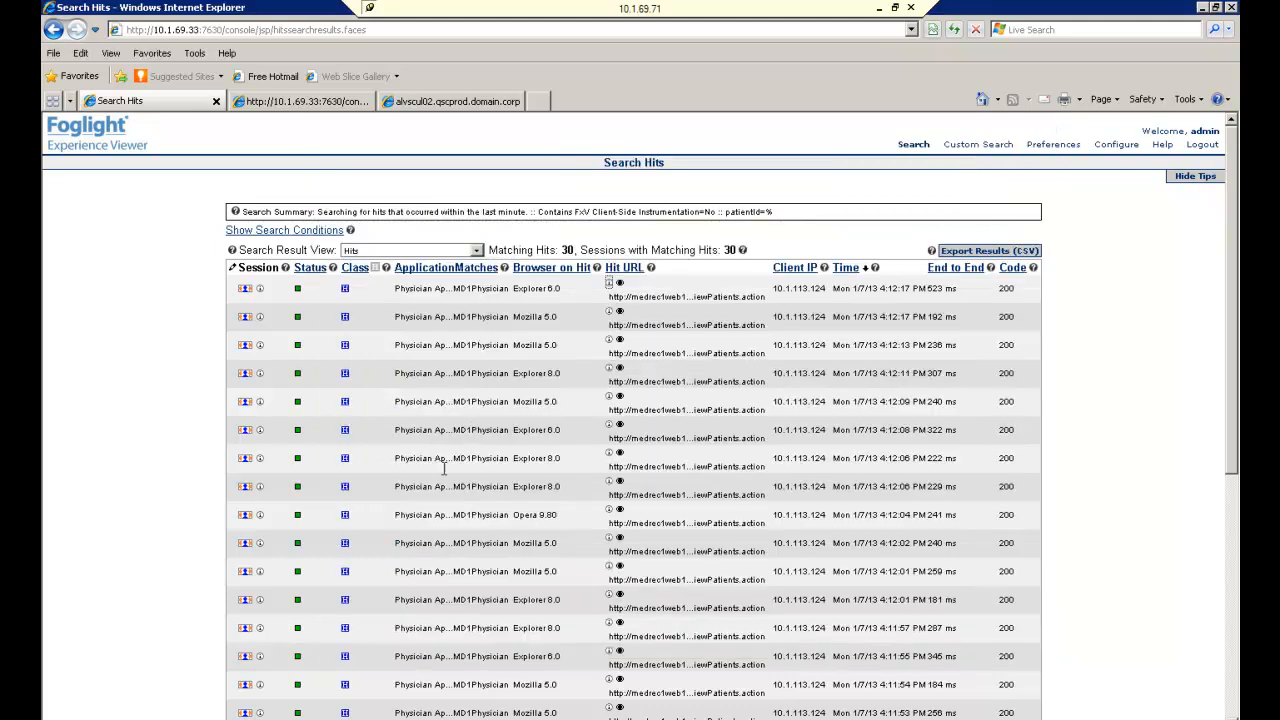
In the Hit Analysis configuration, start a new sensitive hit detail named "Hide Patient ID" with type Request Field
click(1120, 157)
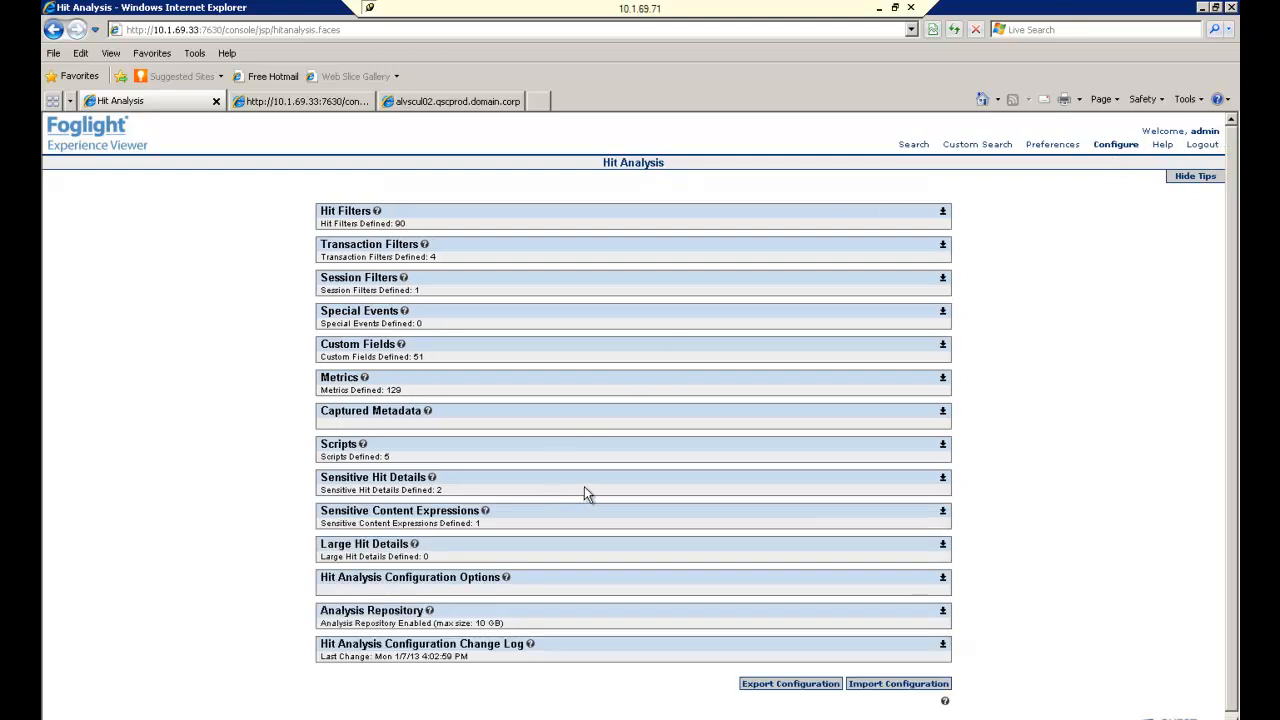
click(942, 479)
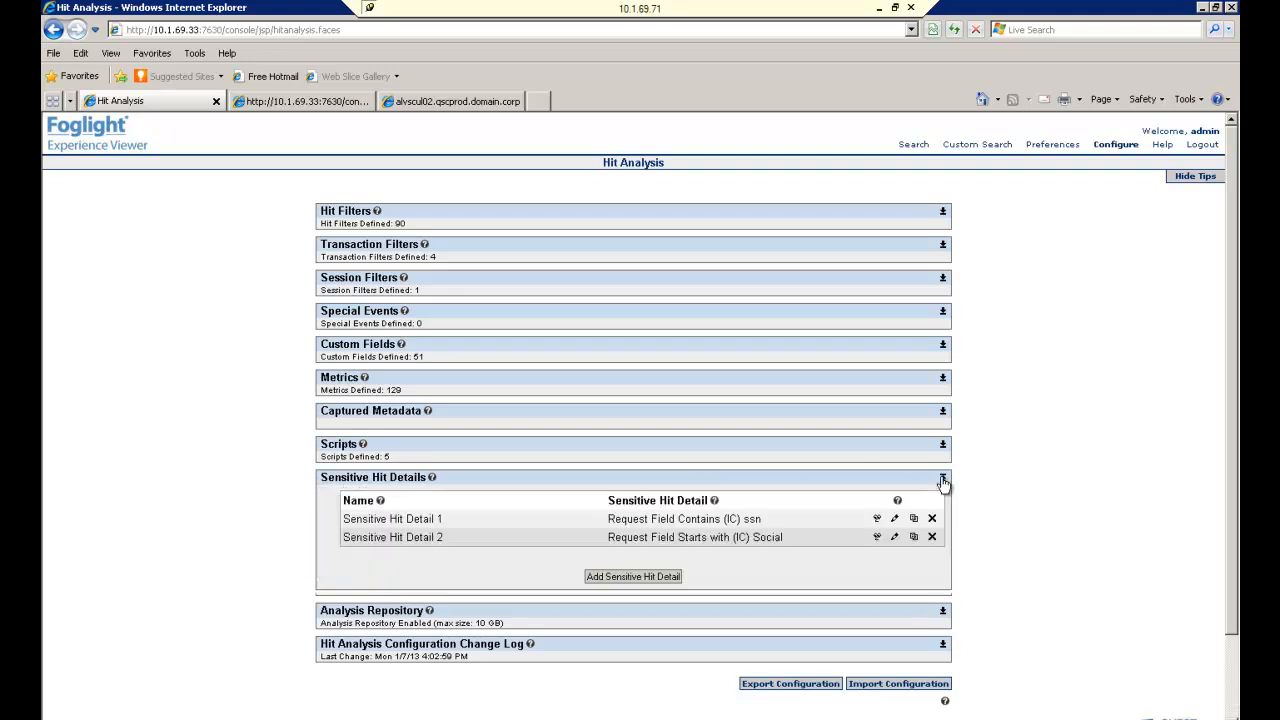
click(621, 578)
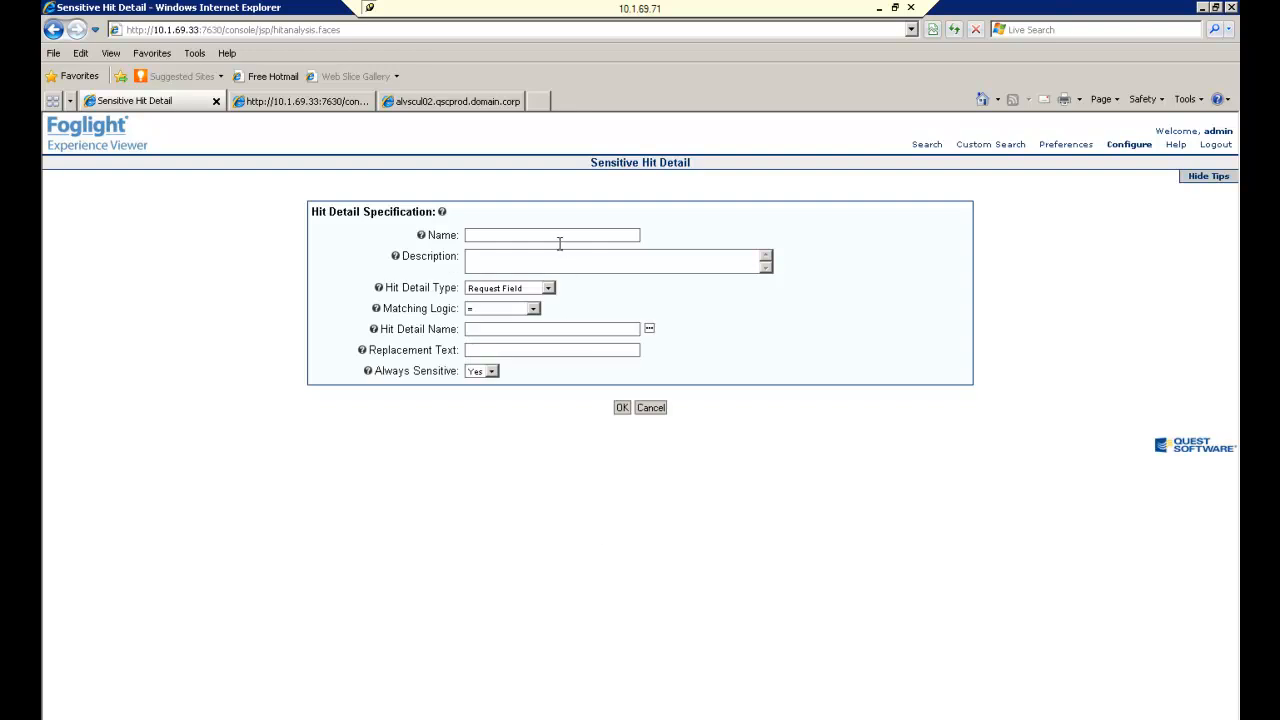
text(Hide Patient ID)
click(540, 256)
click(548, 289)
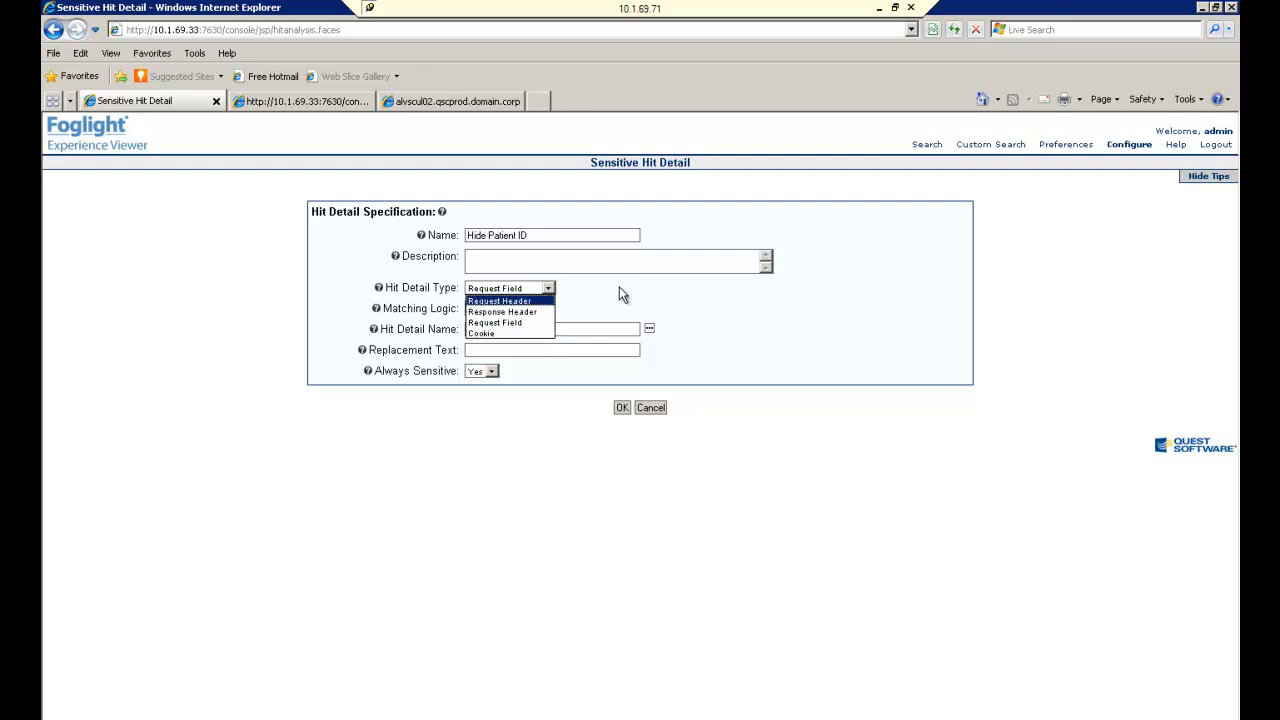
click(533, 322)
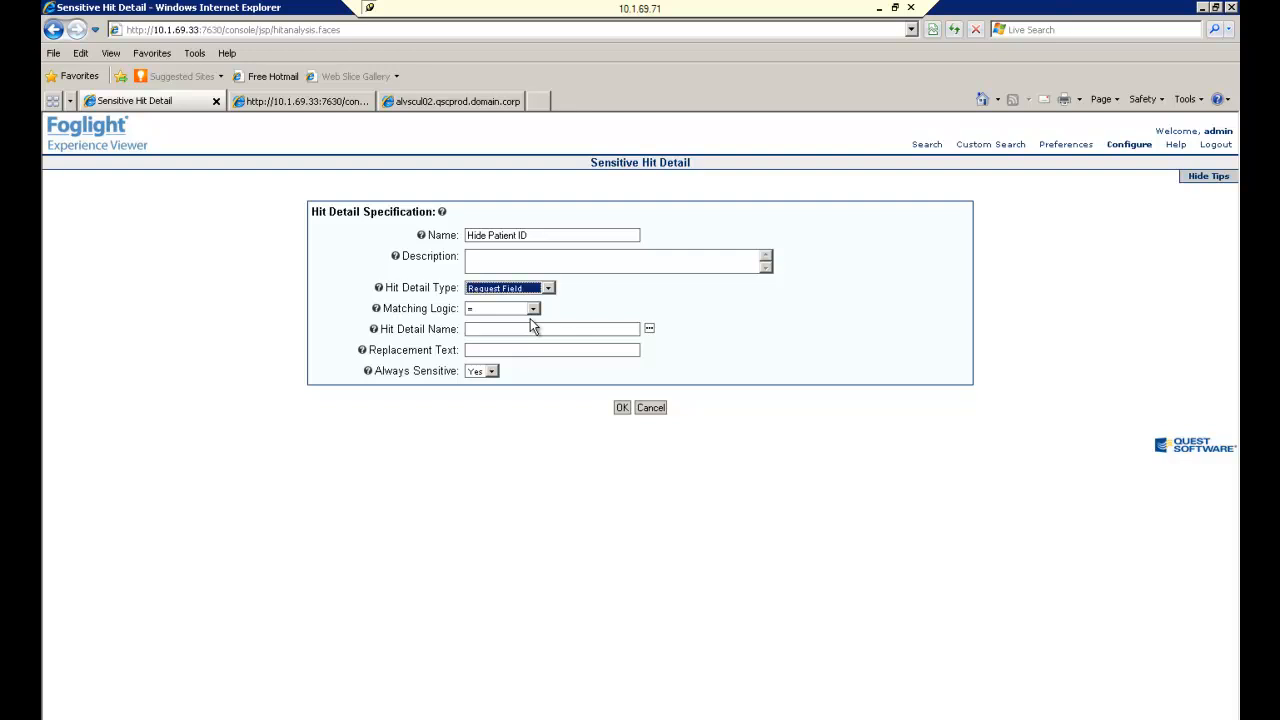
Find the patientId field and assign it as the hit detail name
click(650, 330)
text(pat)
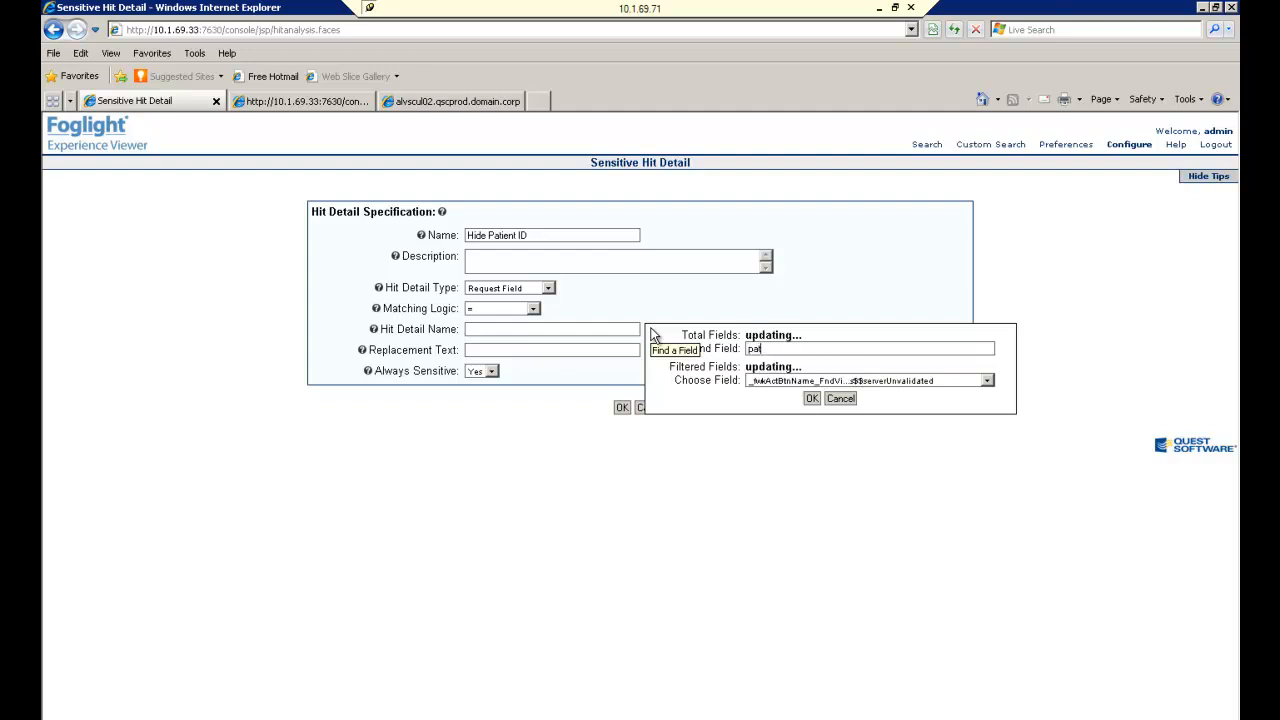
text(ientI)
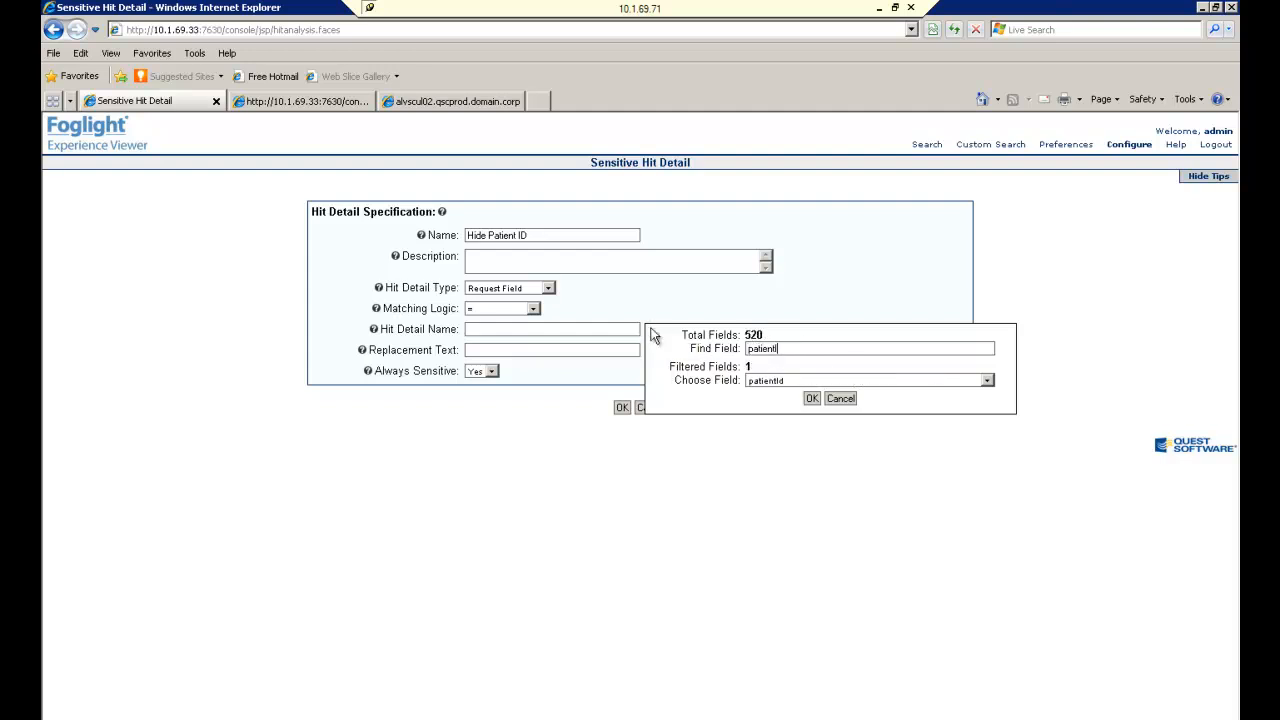
click(985, 380)
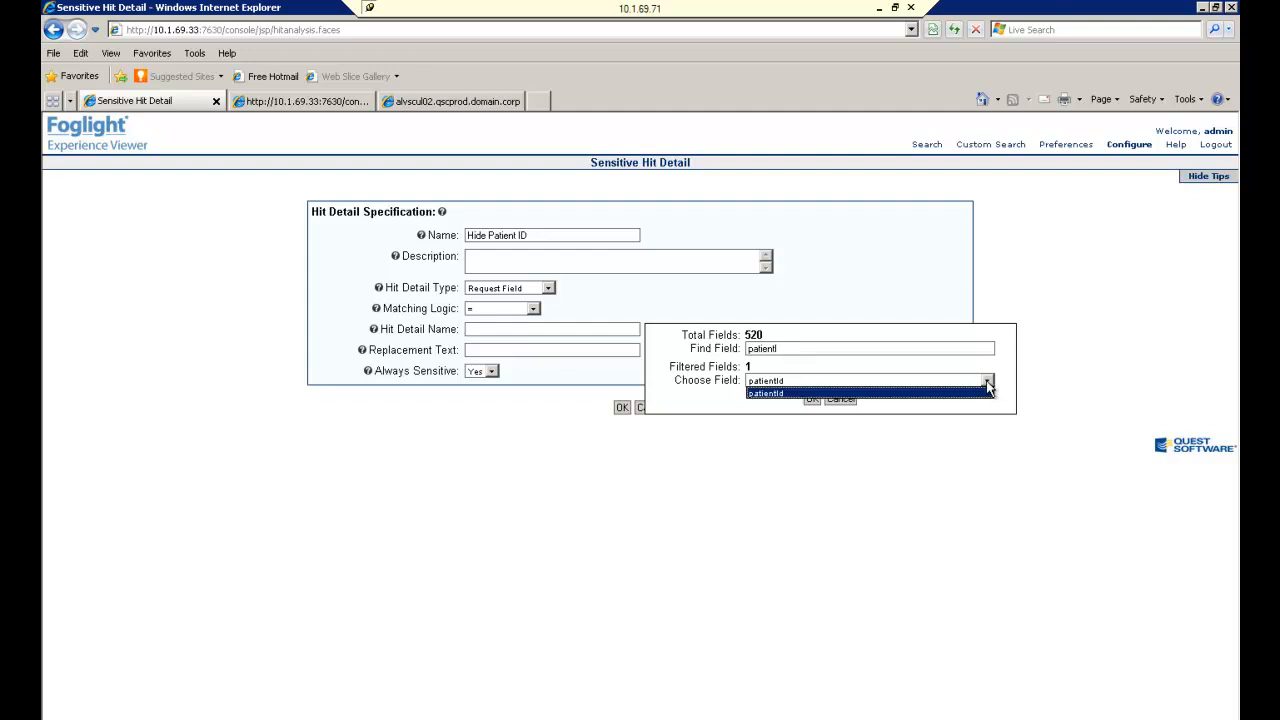
click(952, 394)
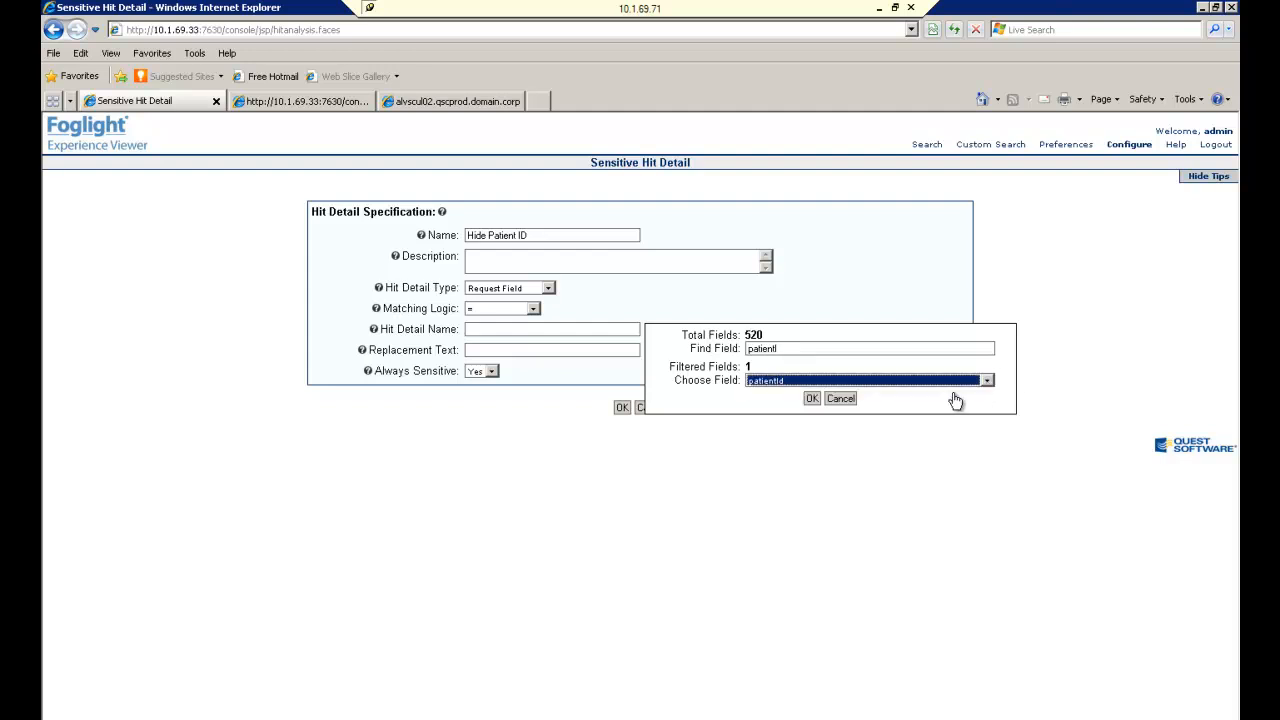
click(812, 398)
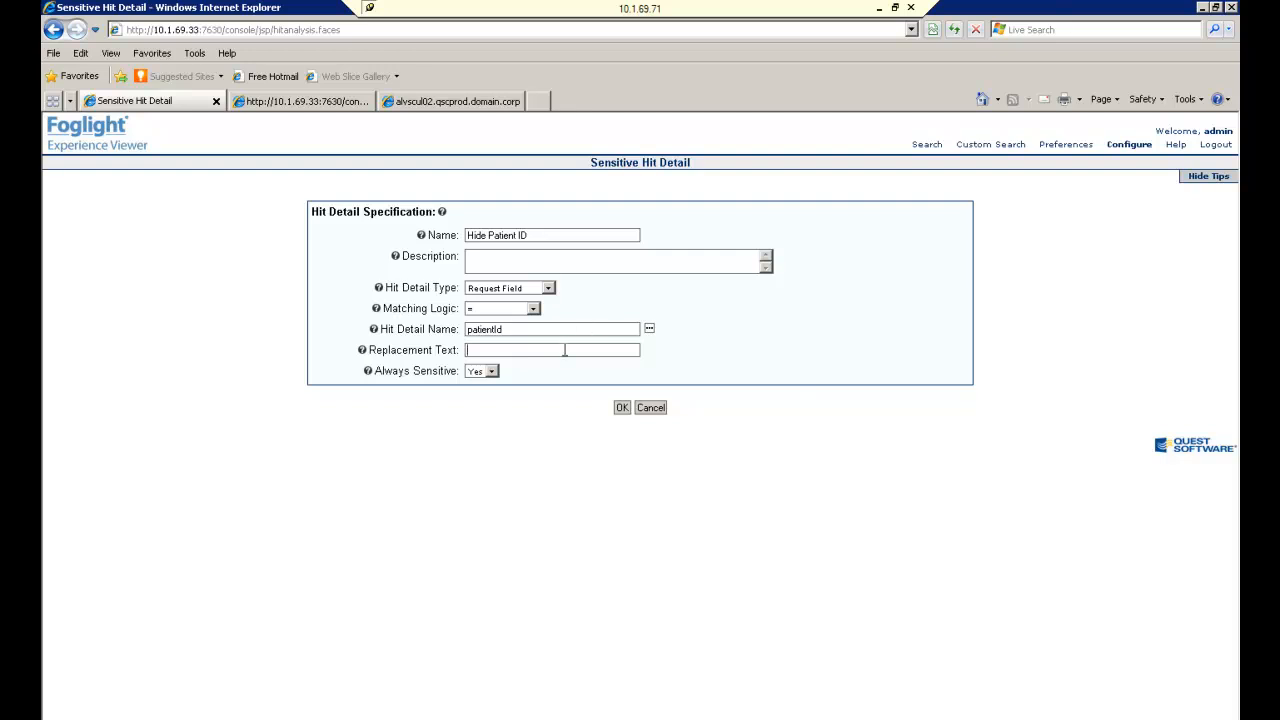
Set the replacement text to "xxxxxx", keep Always Sensitive at Yes after reading its help note, and save the sensitive hit detail
text(xxxxxx)
click(492, 372)
click(494, 372)
click(367, 374)
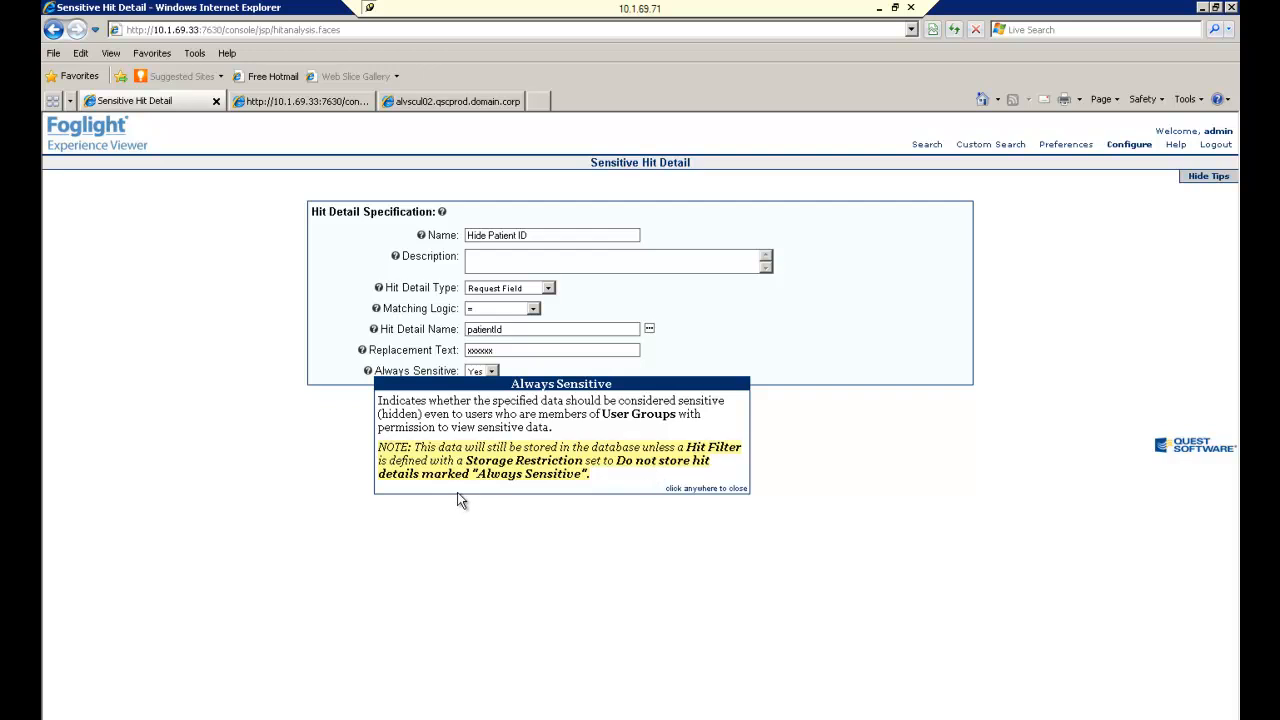
click(456, 522)
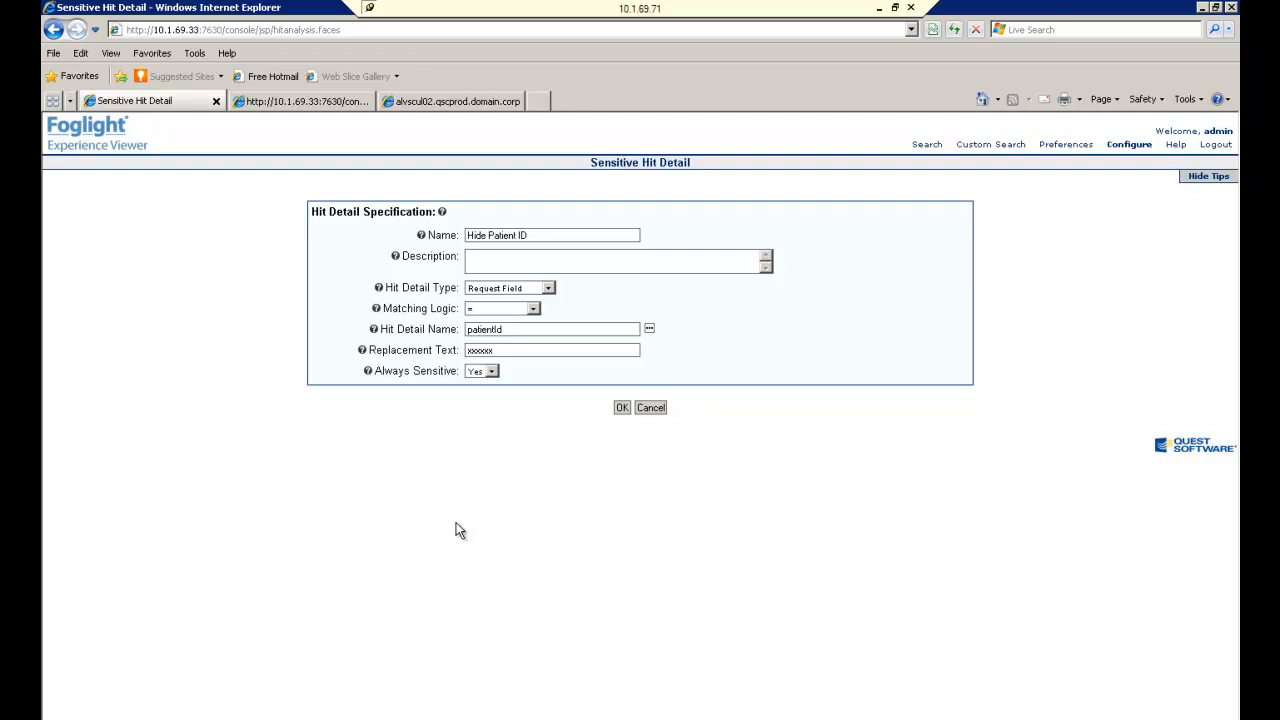
click(478, 372)
click(622, 409)
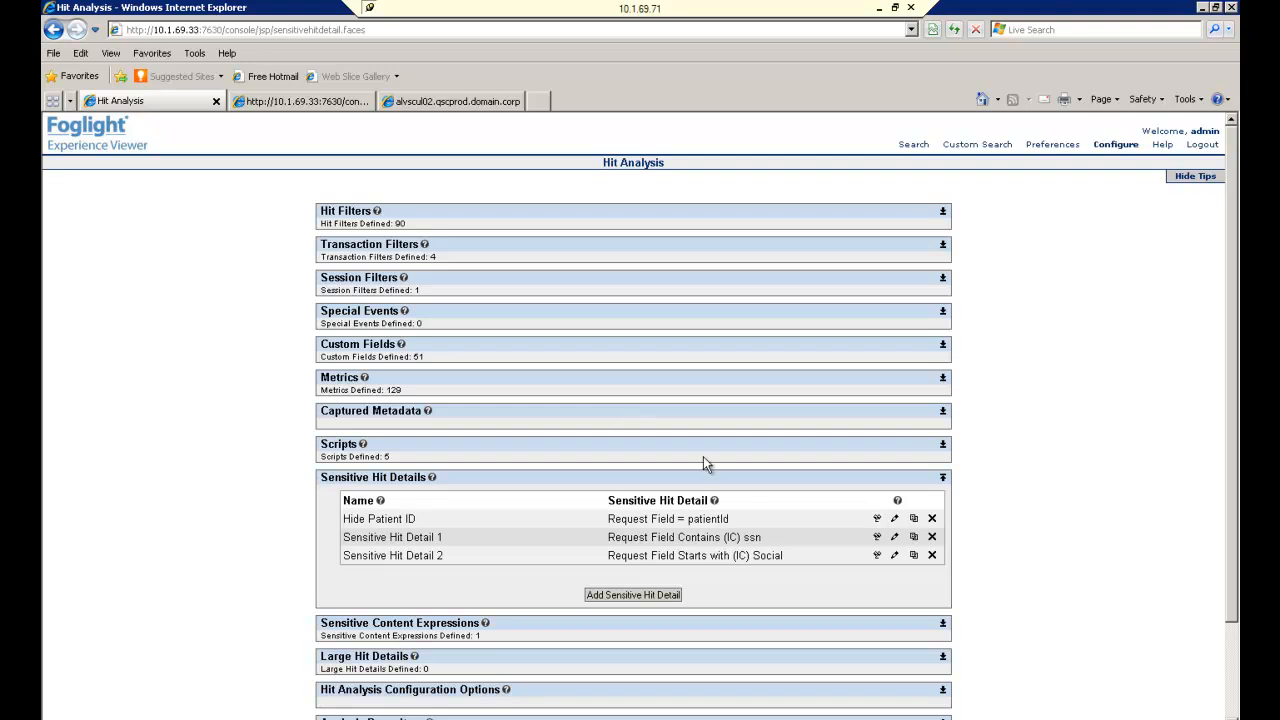
Edit the Hide Patient ID detail so its replacement text reads "// HIDDEN BY FOGLIGHT //", and save it
click(895, 519)
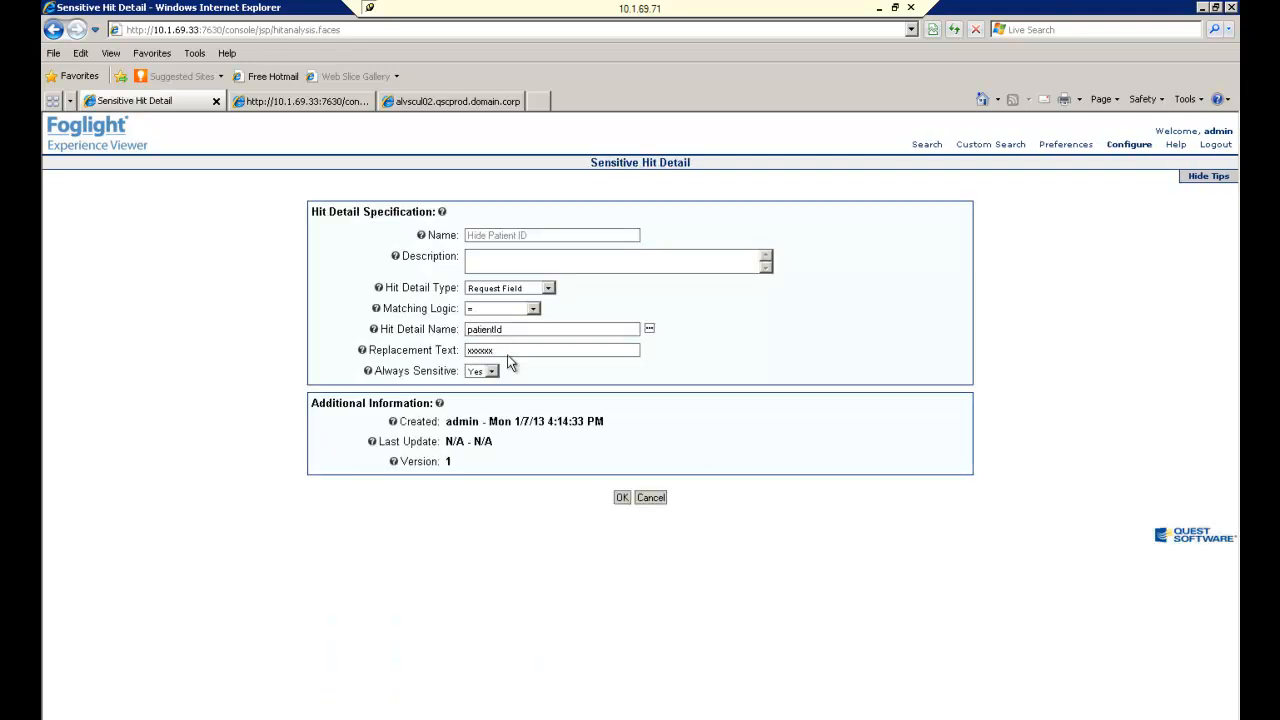
drag(507, 353, 411, 368)
text(// HIDEN)
key(BackSpace)
key(BackSpace)
text(DEN BY FOGLIGHT //)
click(626, 497)
click(621, 498)
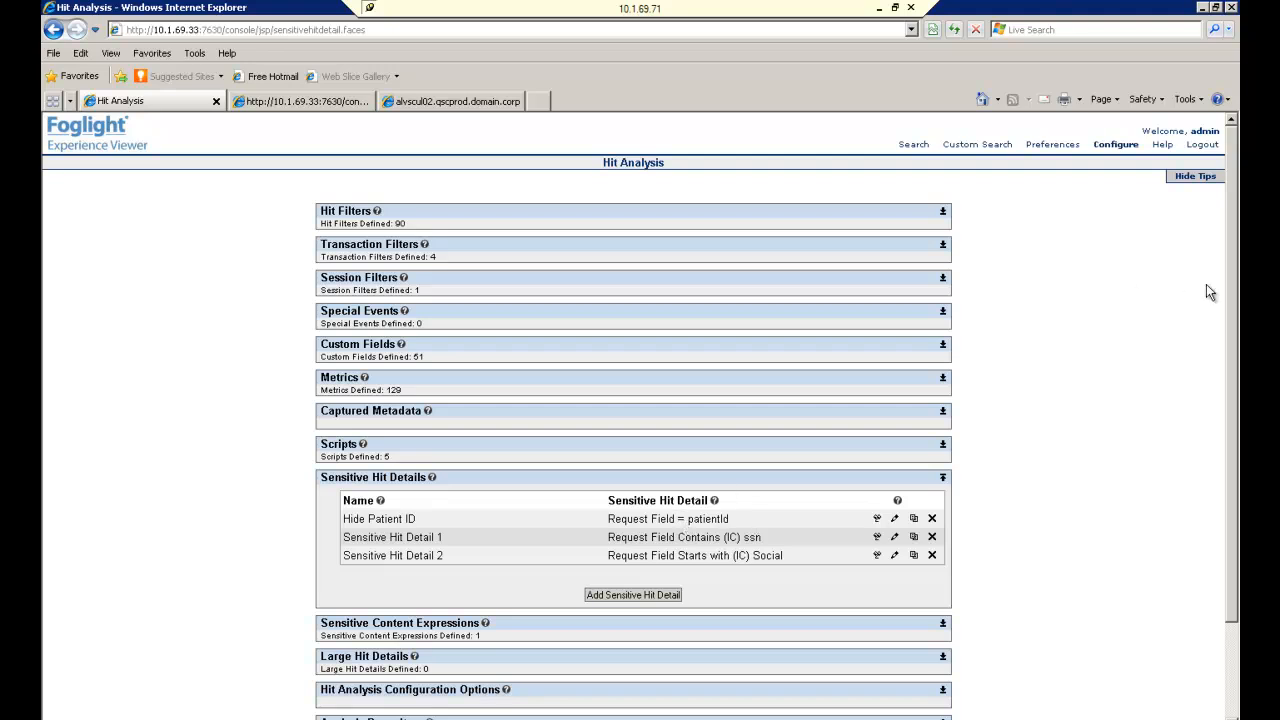
Expand the Hit Analysis Configuration Change Log and review the recent Sensitive Hit Detail entries
drag(1227, 295, 1219, 431)
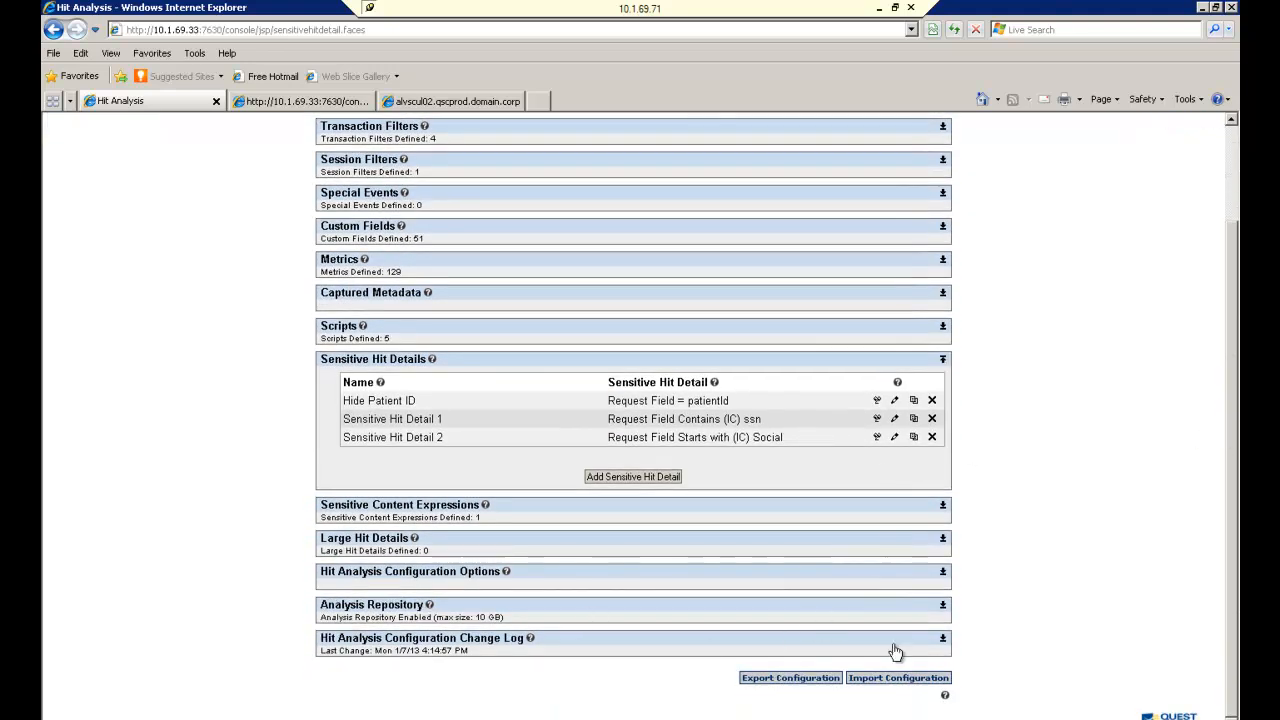
click(942, 640)
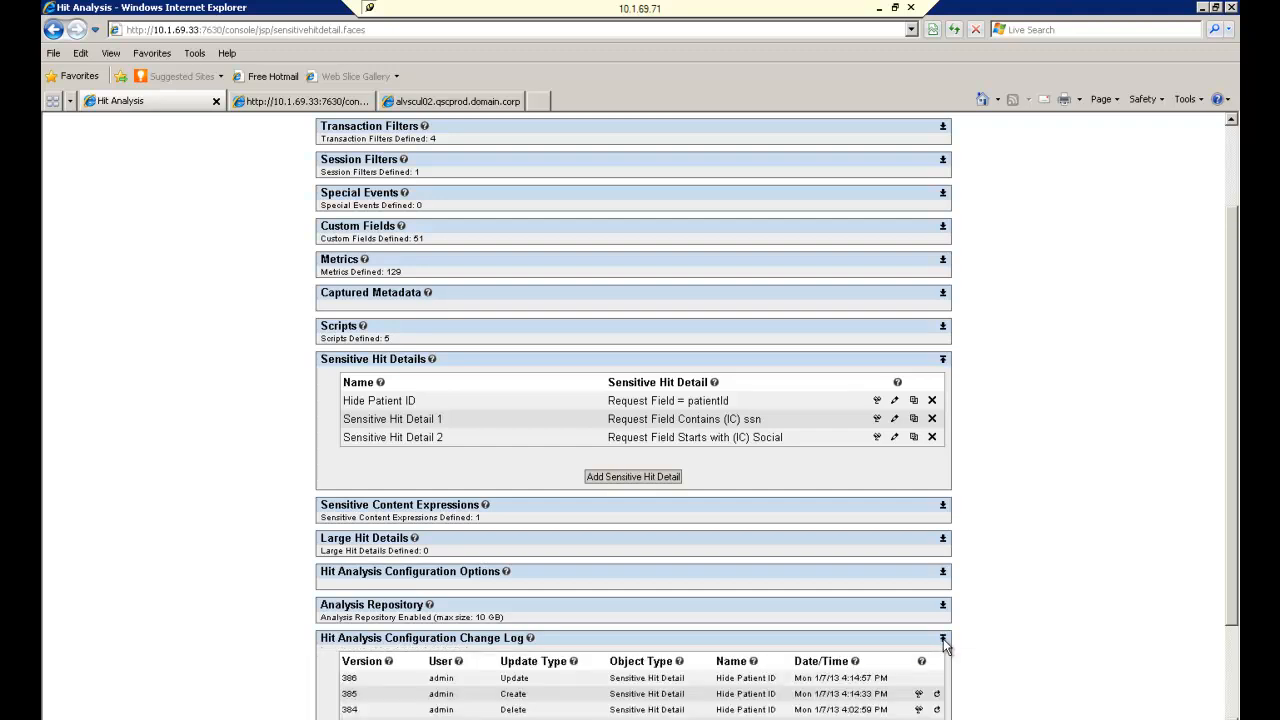
drag(1231, 515, 1226, 520)
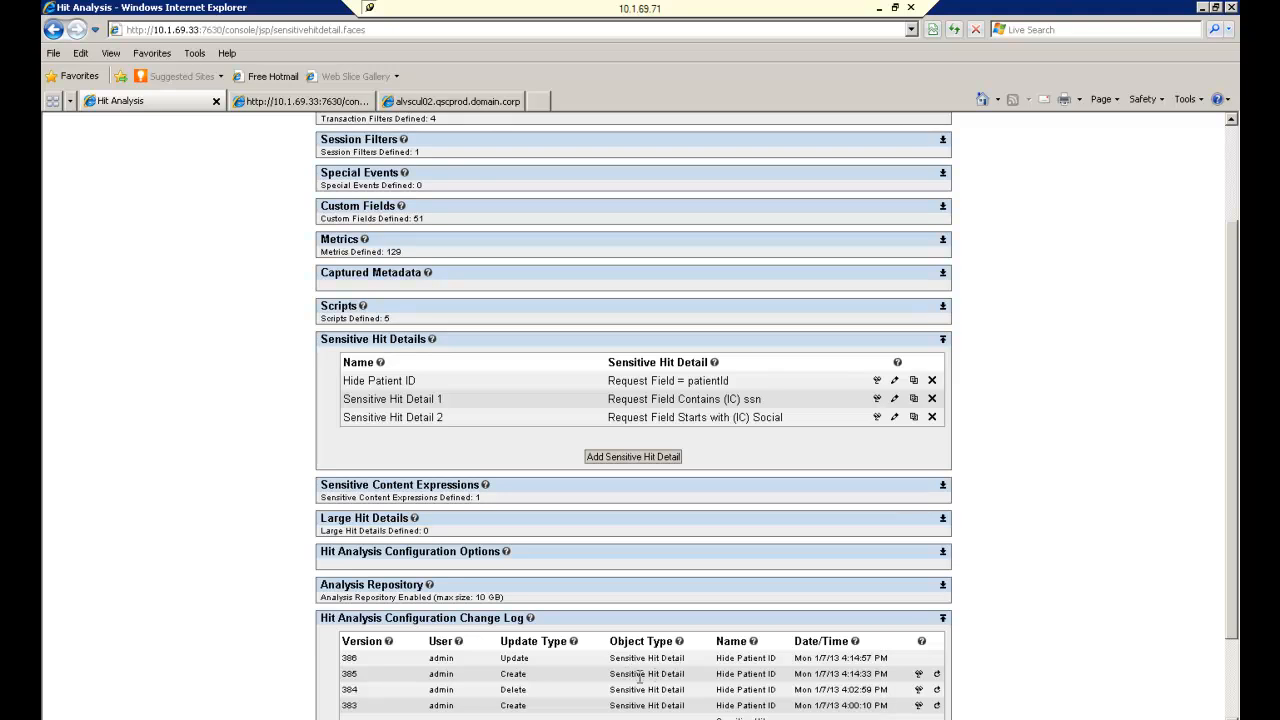
drag(609, 688, 650, 690)
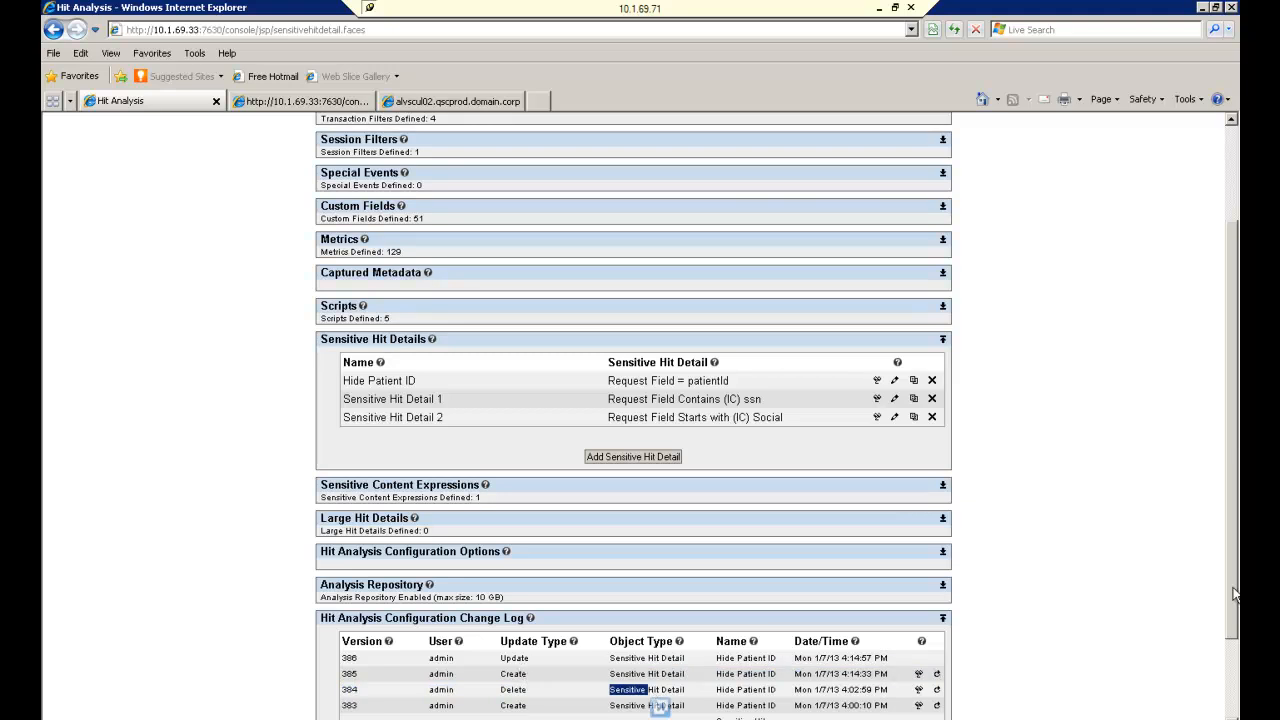
Review the remaining configuration change log entries and collapse the Sensitive Hit Details section
drag(1234, 593, 1234, 655)
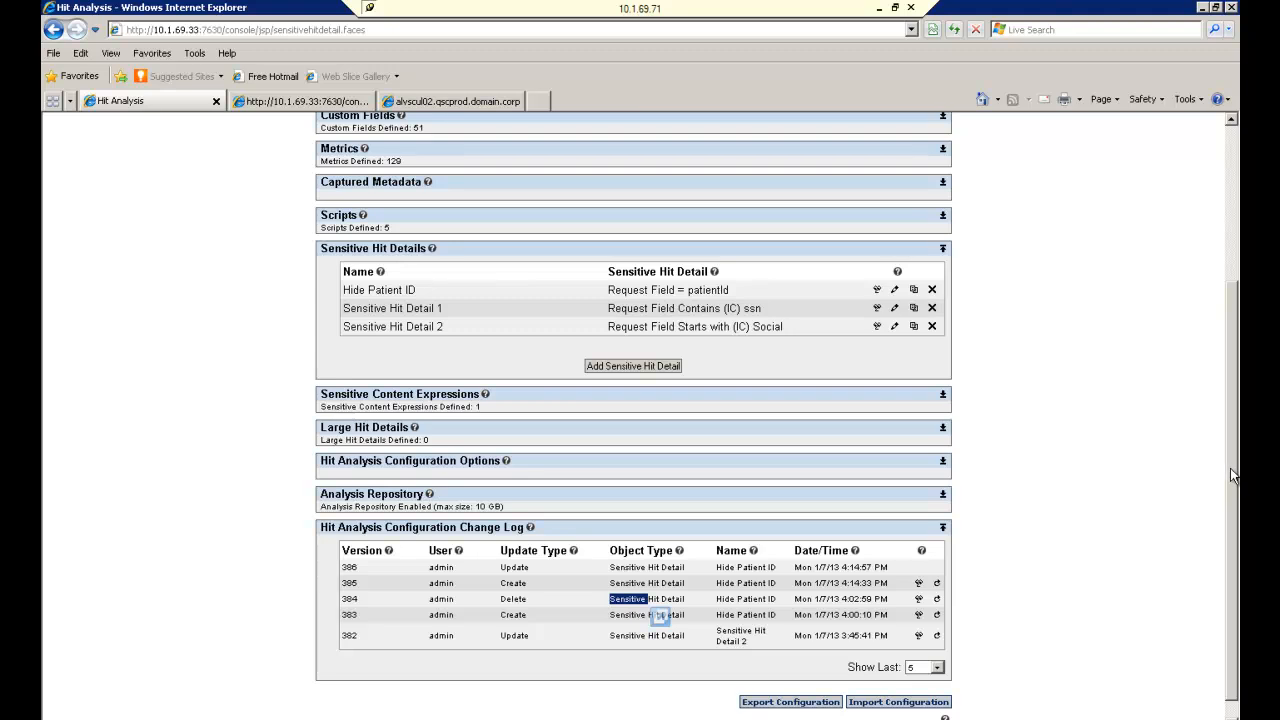
scroll(1233, 476, up, 2)
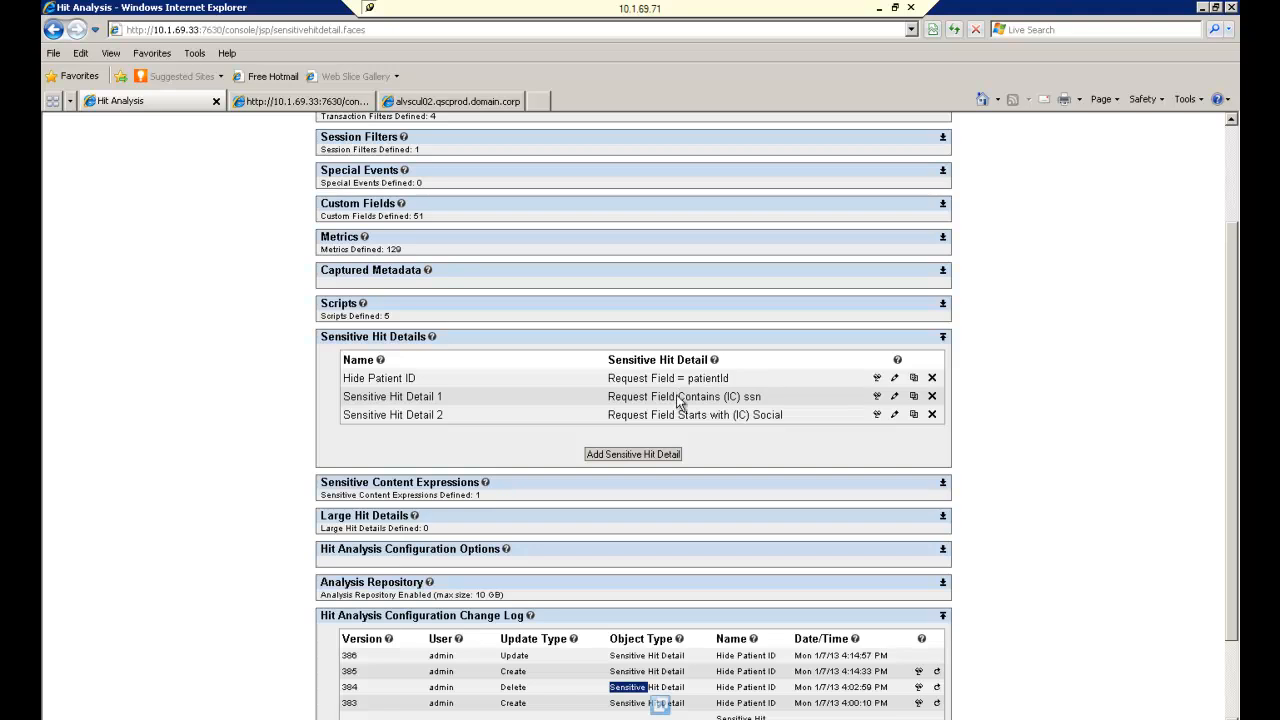
click(942, 338)
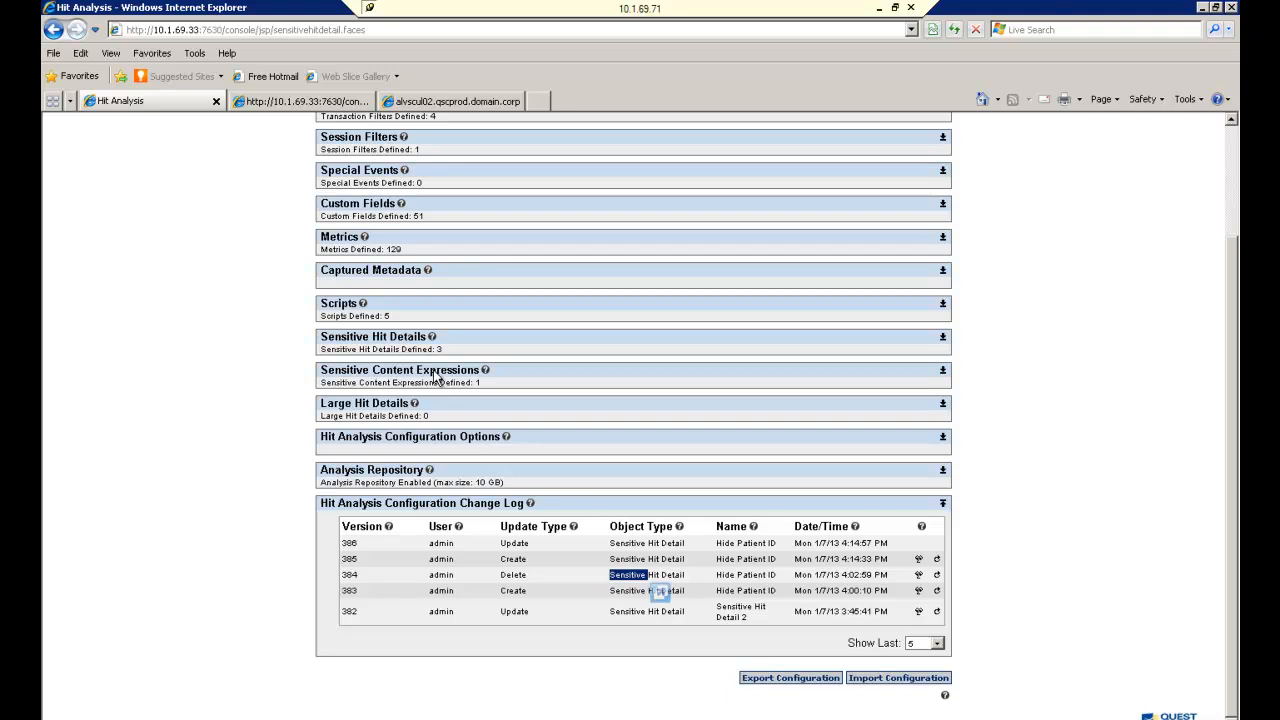
Open the hit search page and set its time range to the last minute
drag(1231, 364, 1231, 218)
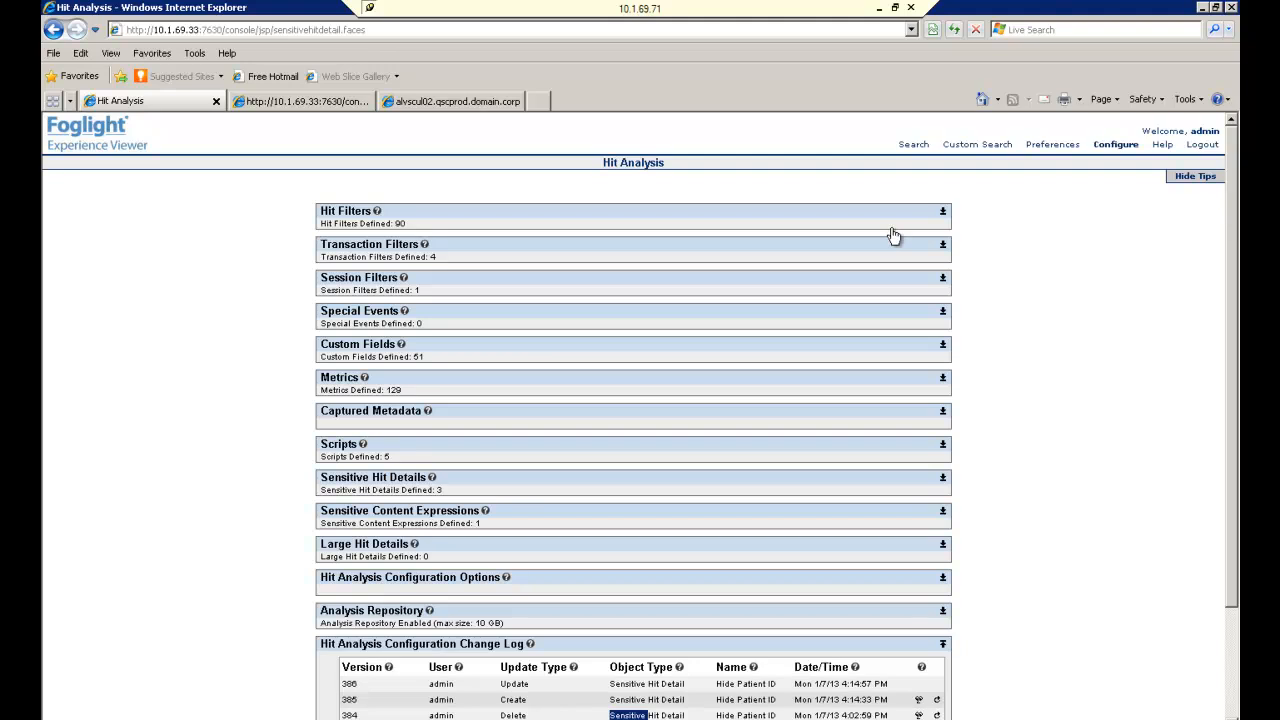
mouse_move(914, 147)
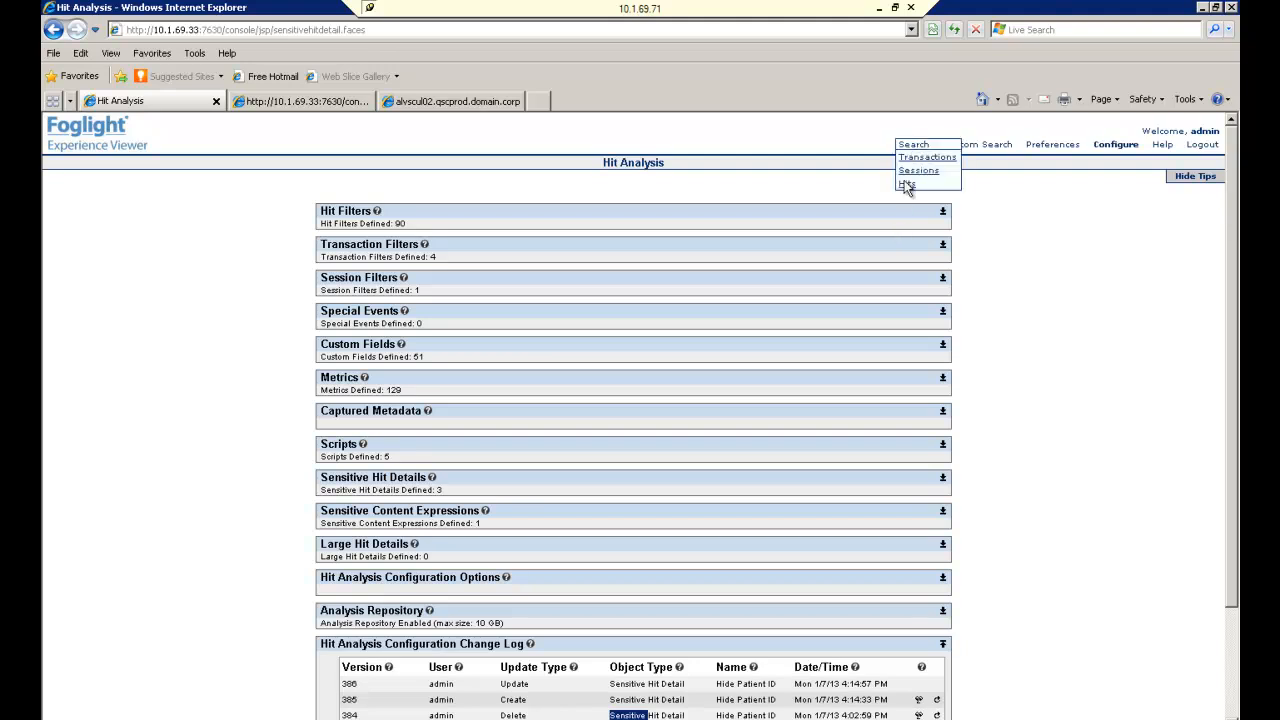
click(906, 186)
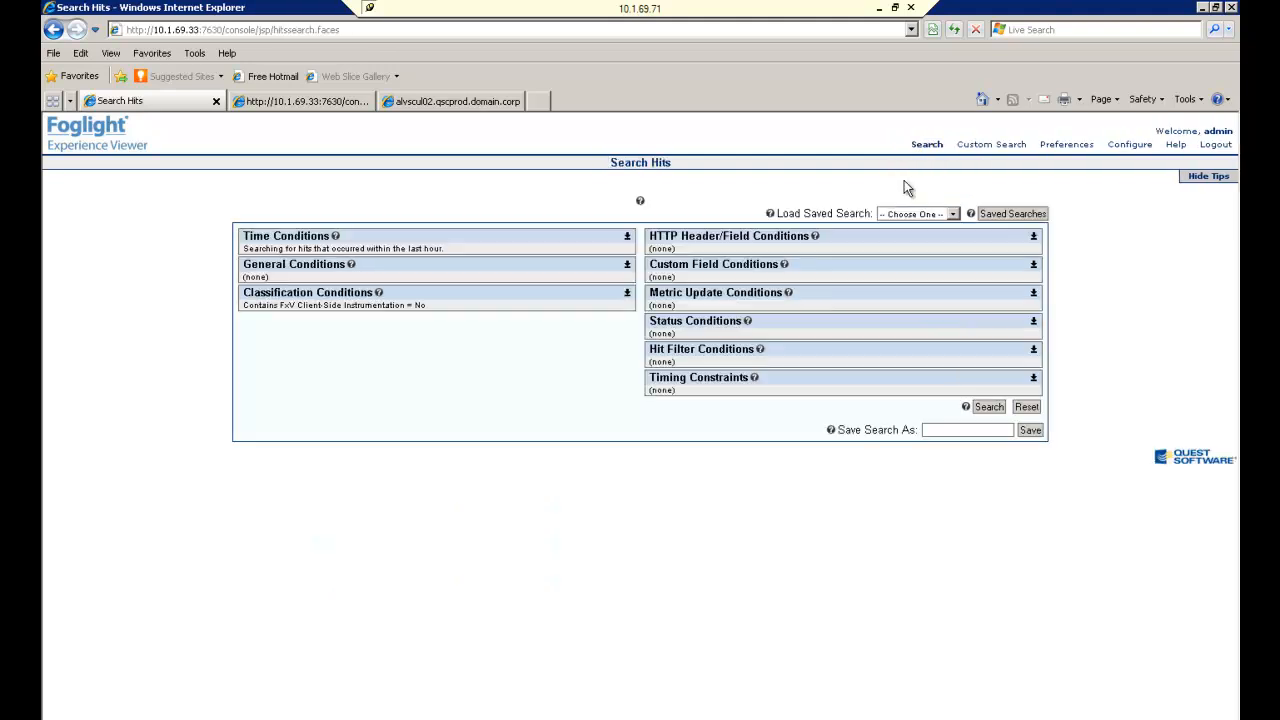
click(628, 237)
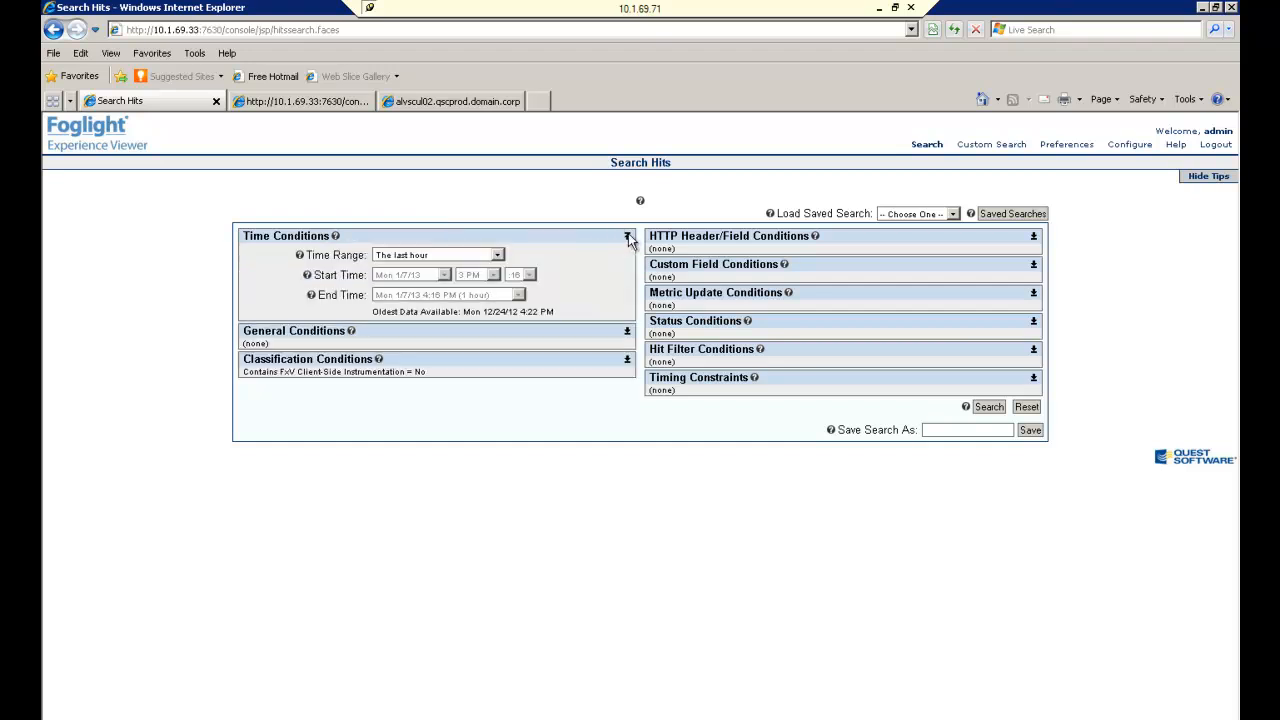
click(497, 254)
click(466, 279)
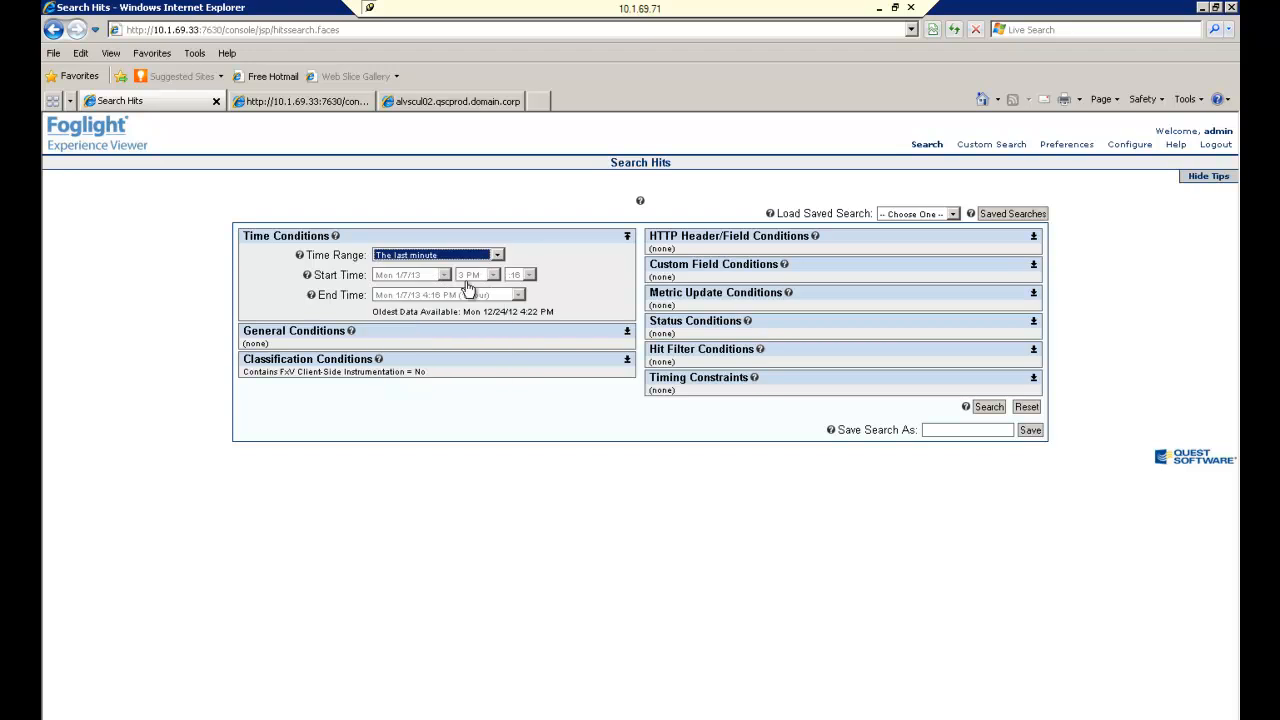
Add a request field condition to the hit search and find and assign the patientId field to it
click(1033, 237)
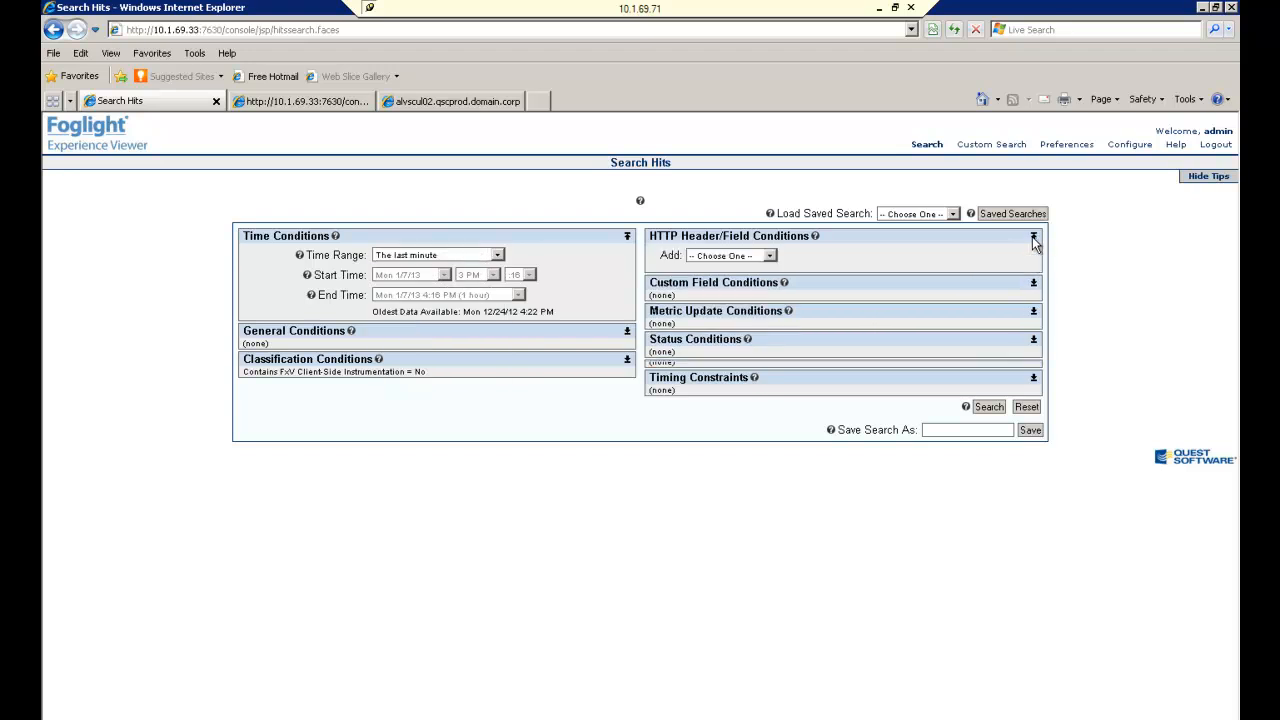
click(770, 256)
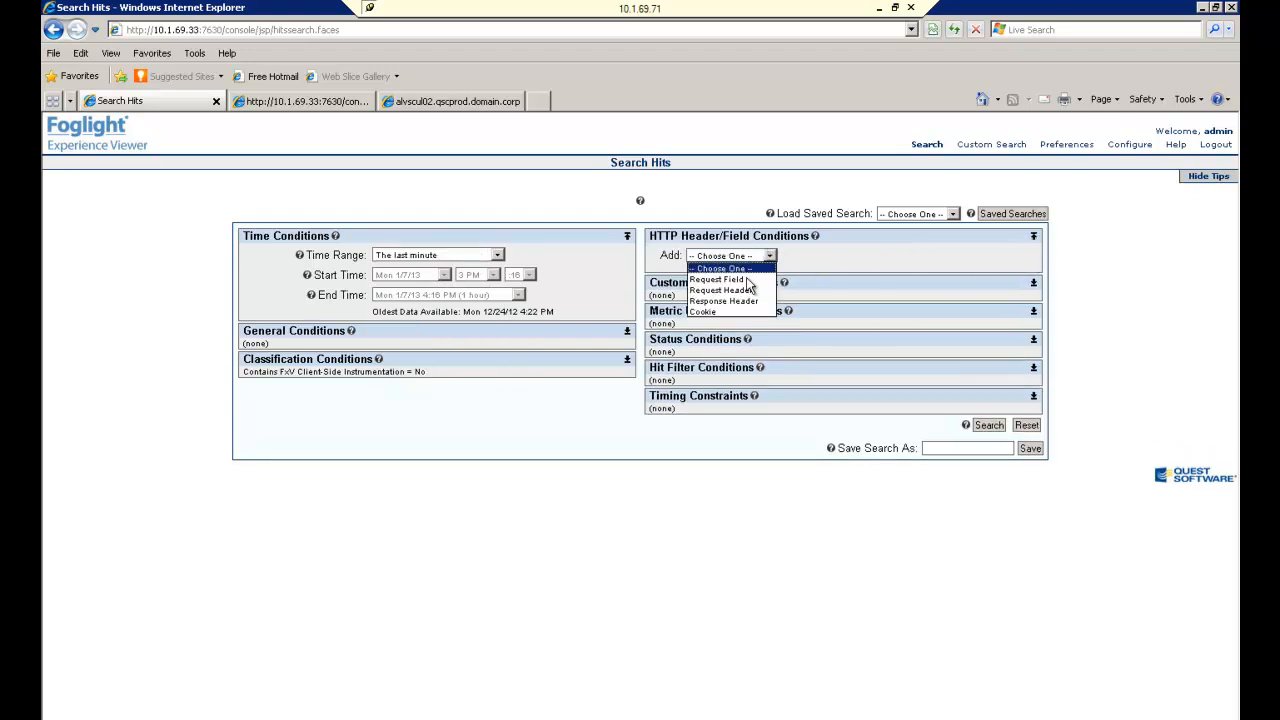
click(744, 280)
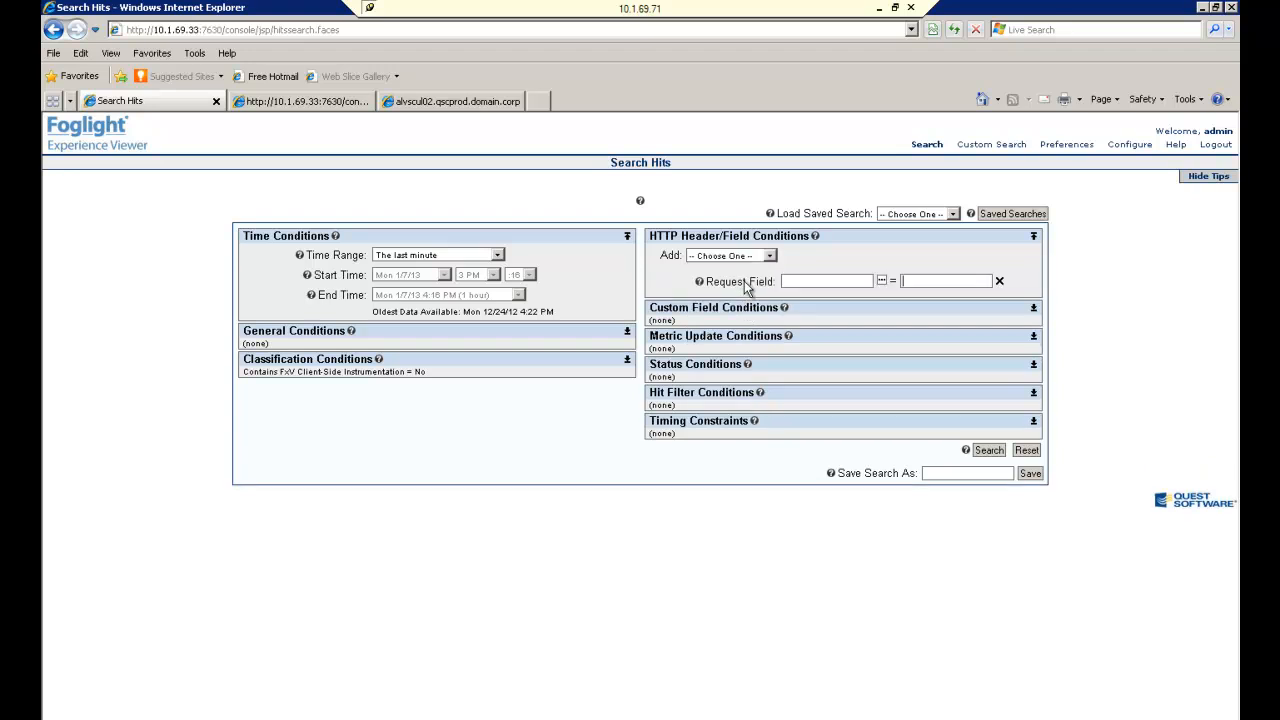
click(883, 281)
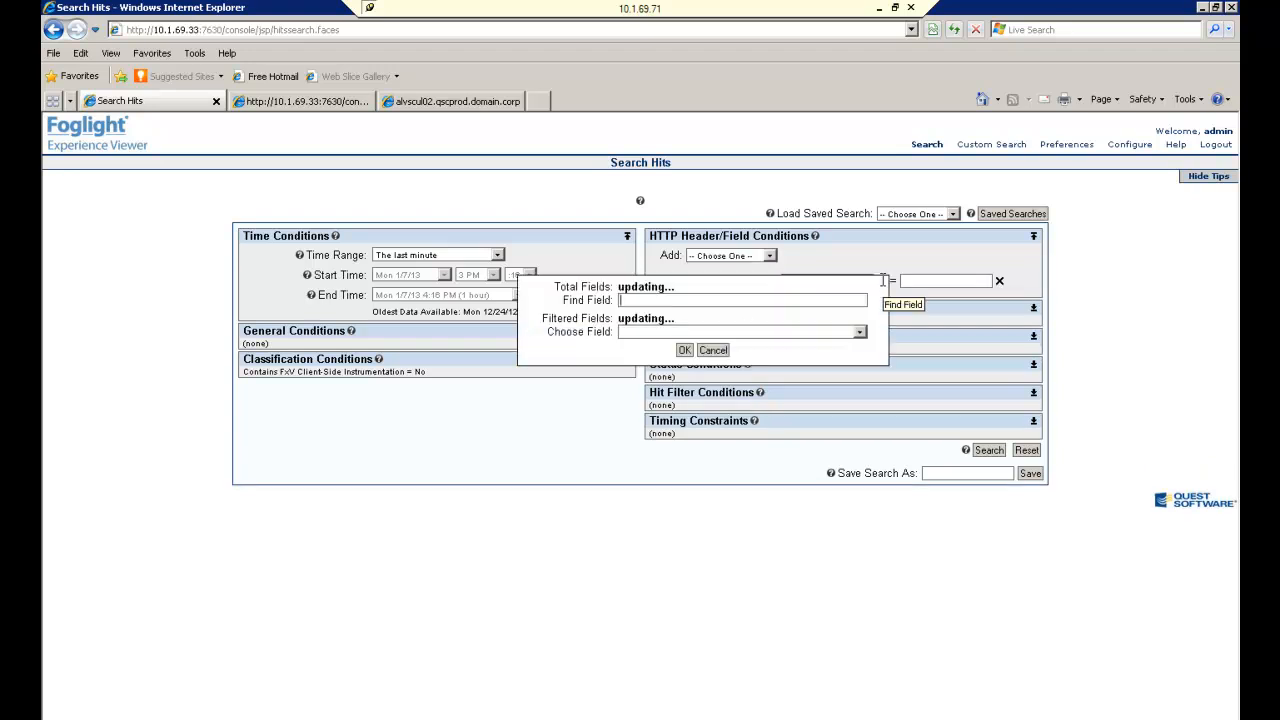
text(patientID)
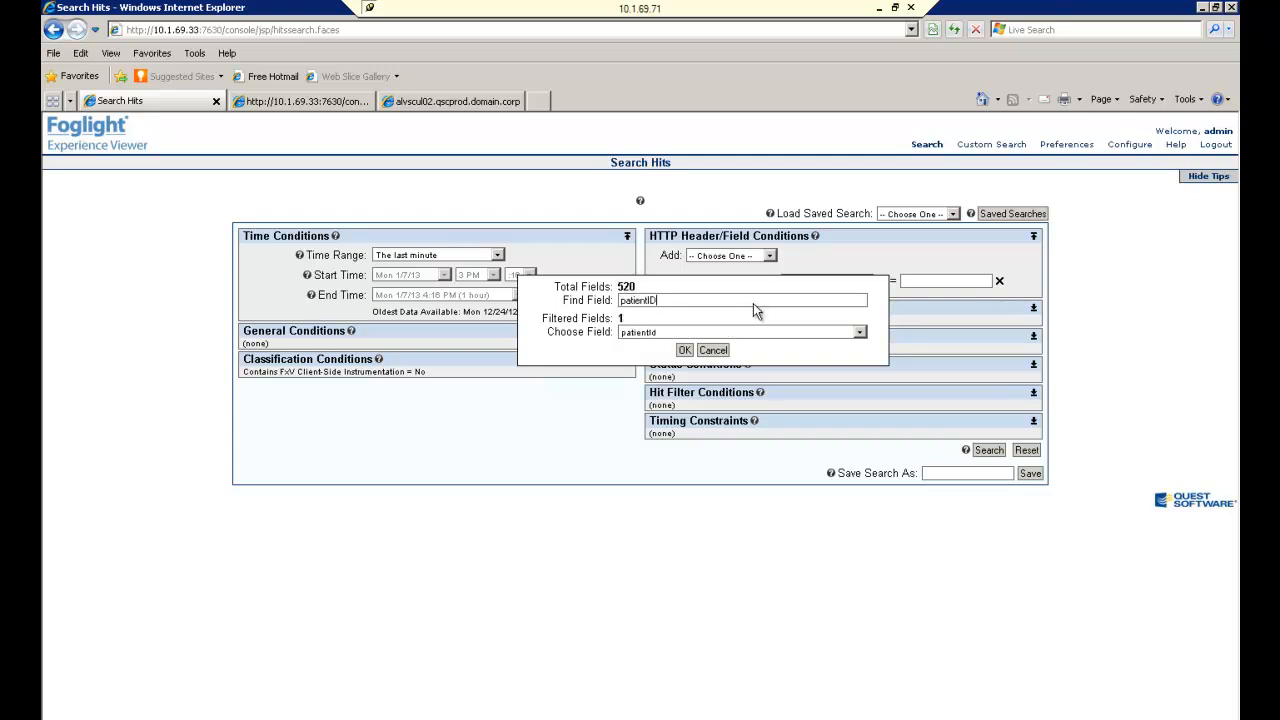
click(743, 342)
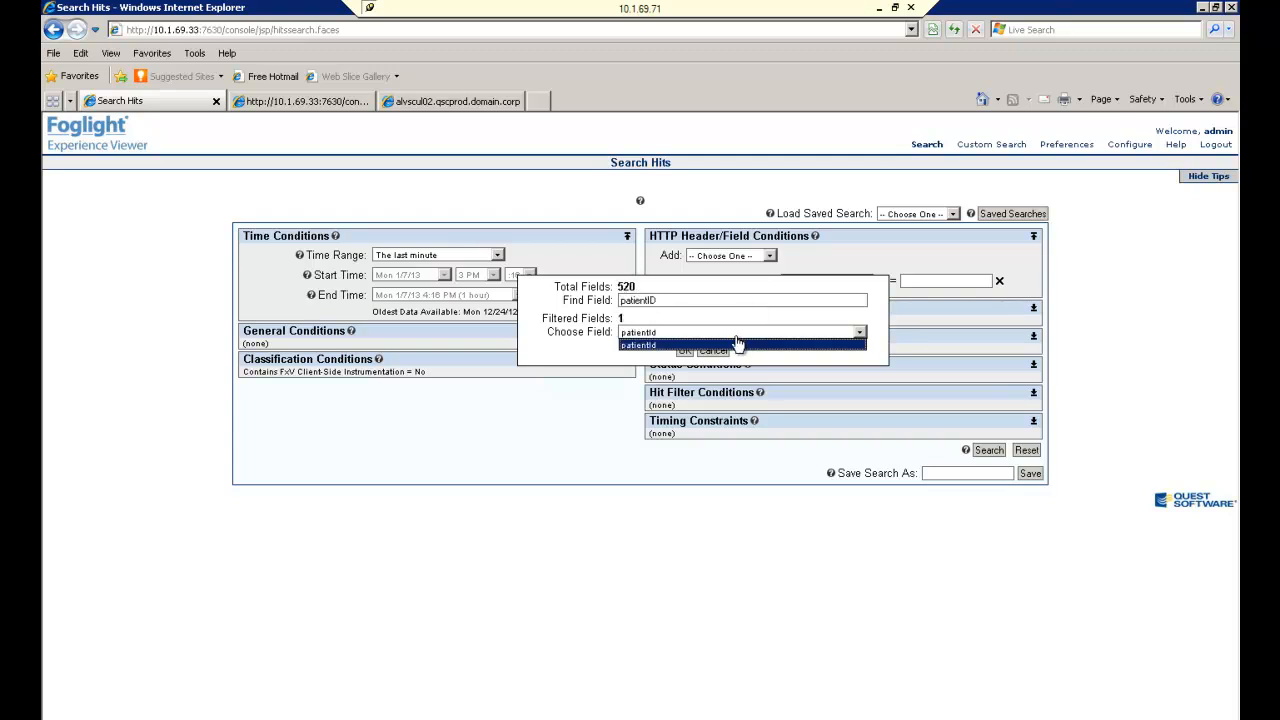
click(738, 346)
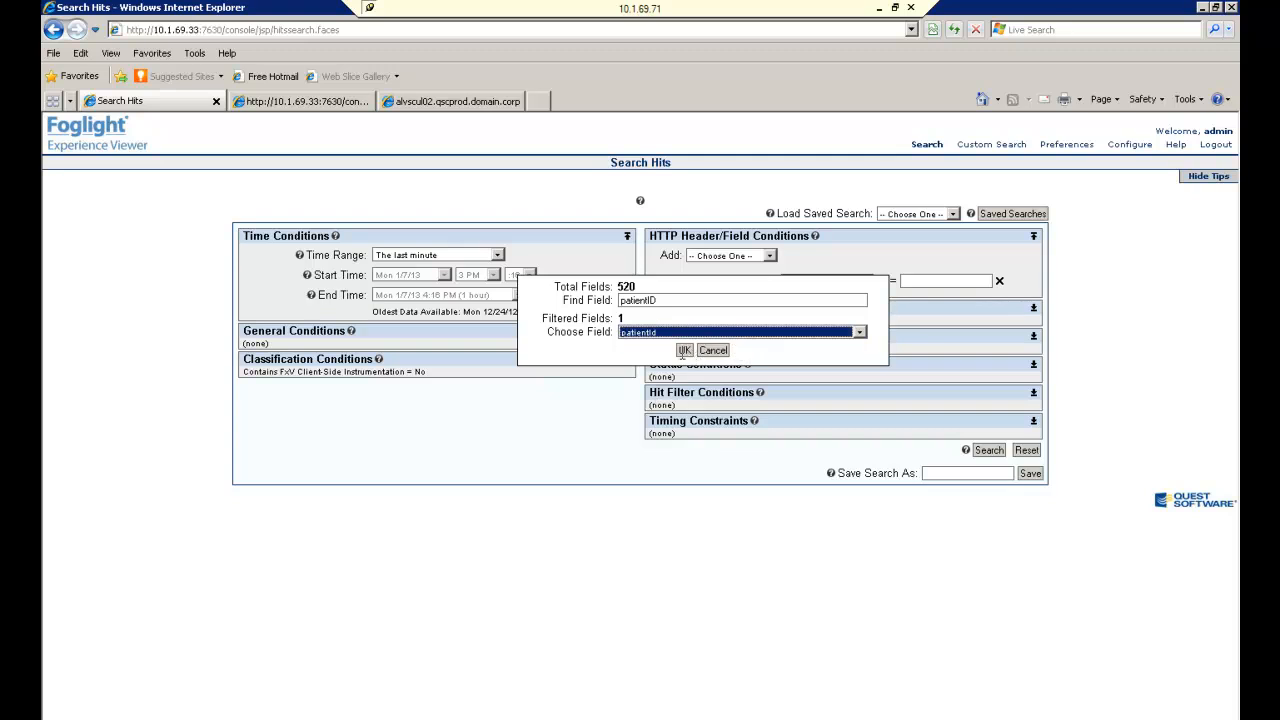
click(684, 350)
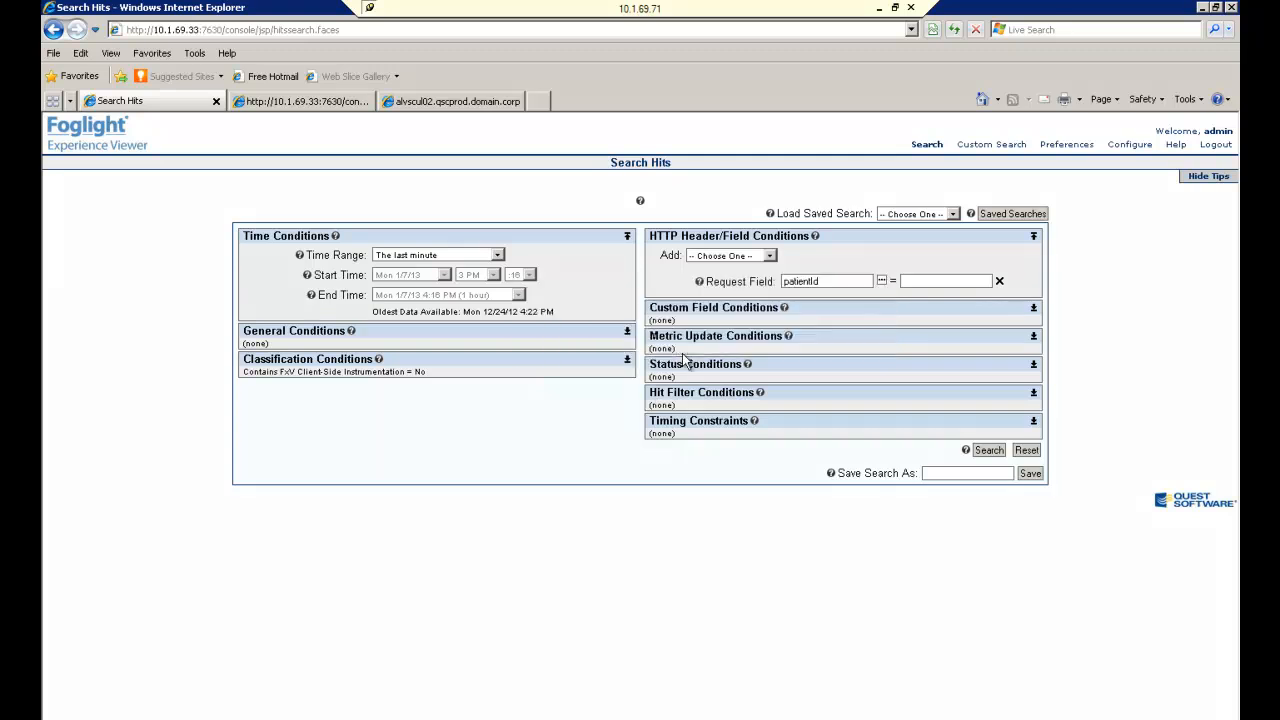
Run the hit search with "%" as the patientId value and sort the results by time, newest first
click(993, 453)
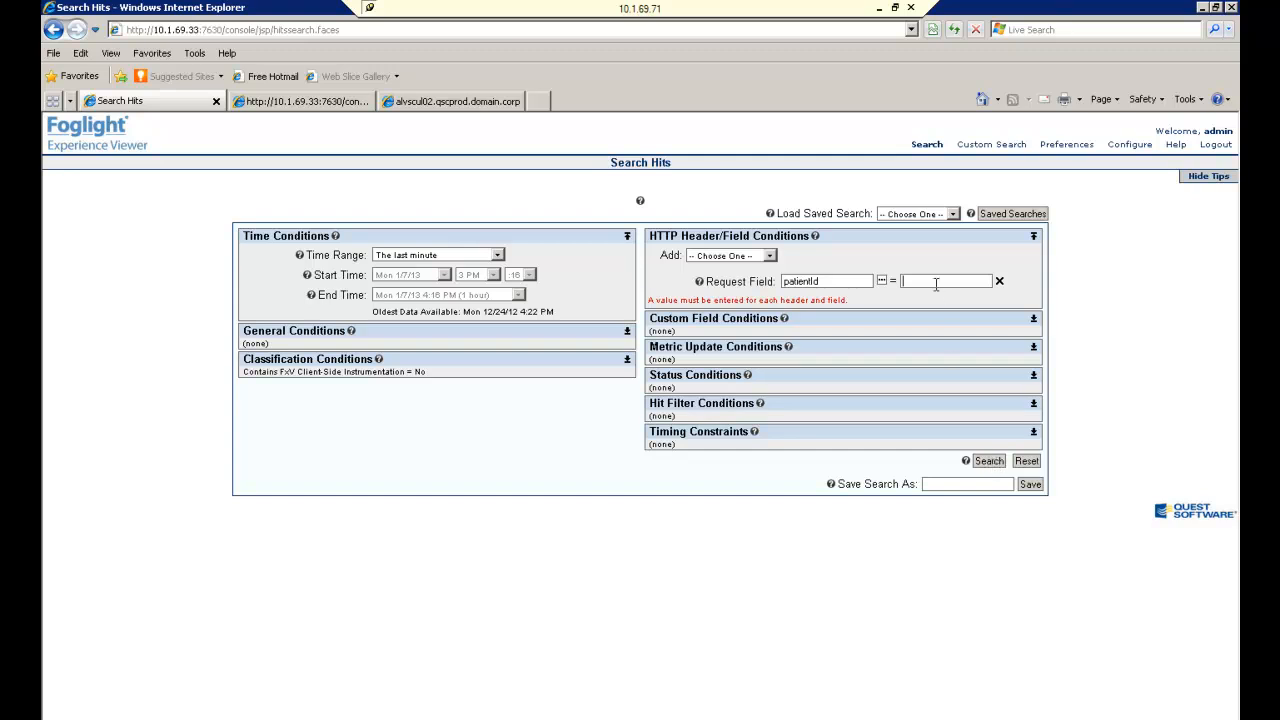
click(930, 279)
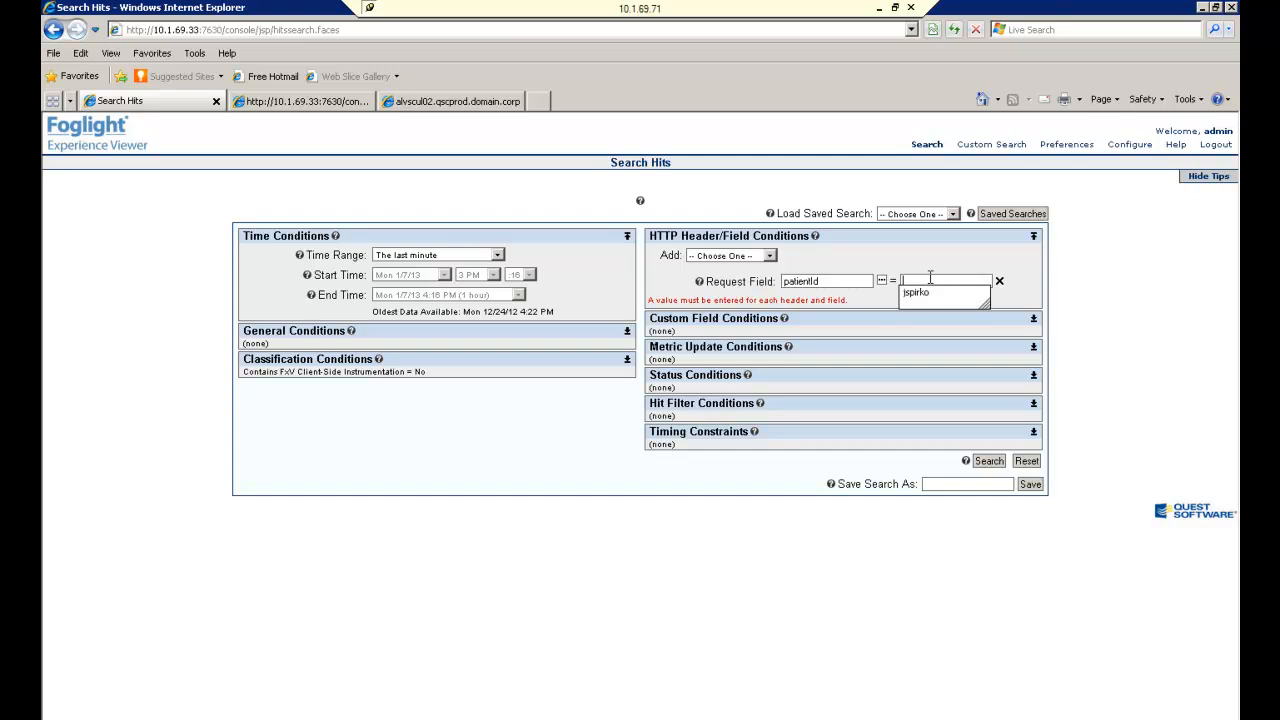
text(%)
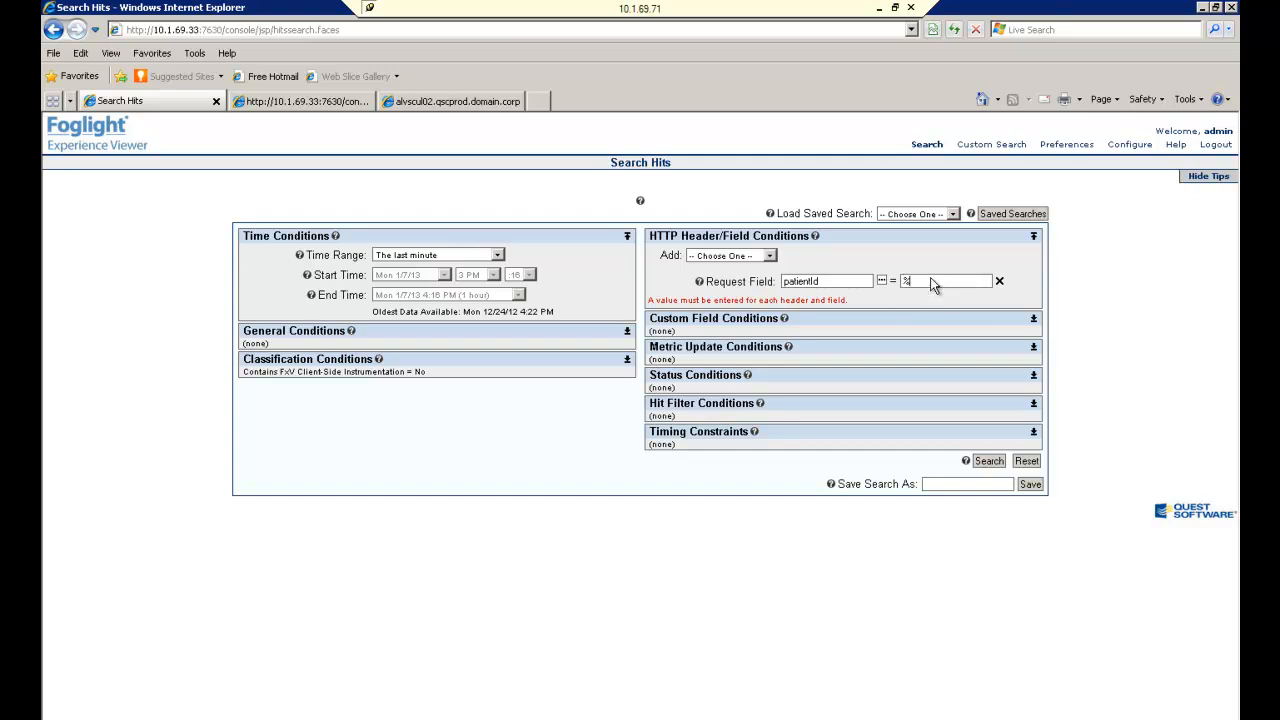
click(989, 461)
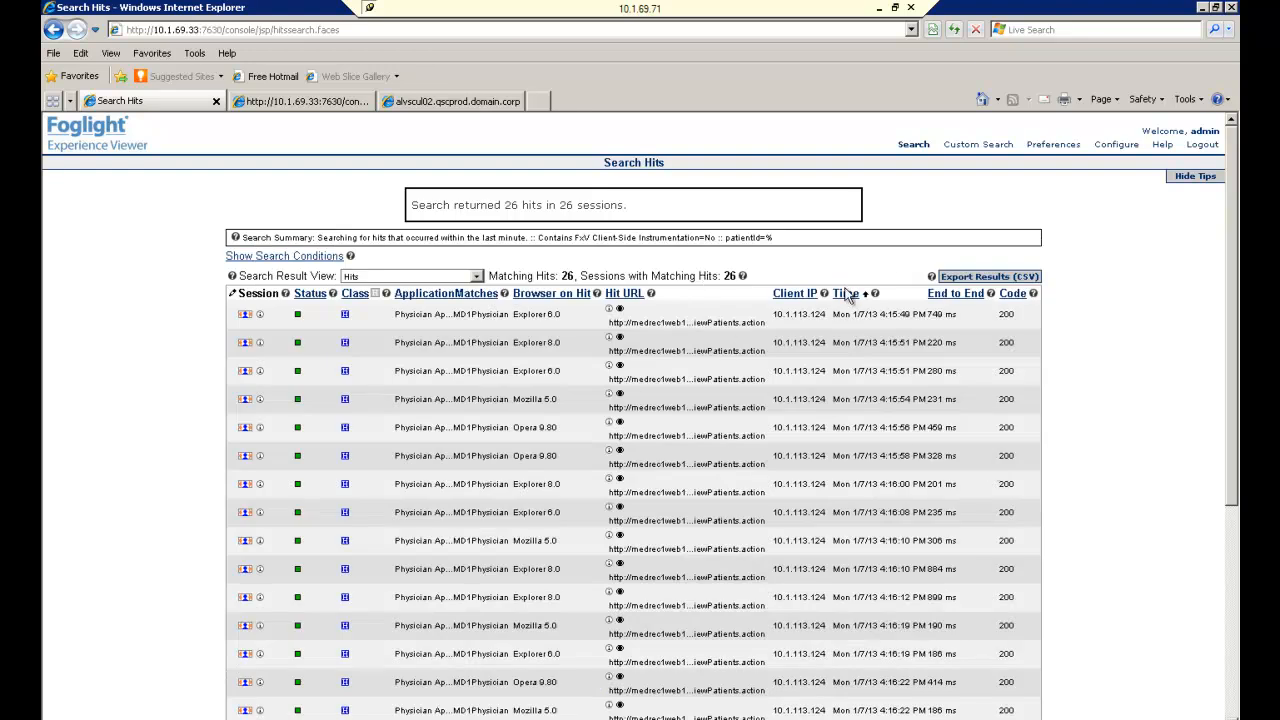
click(845, 296)
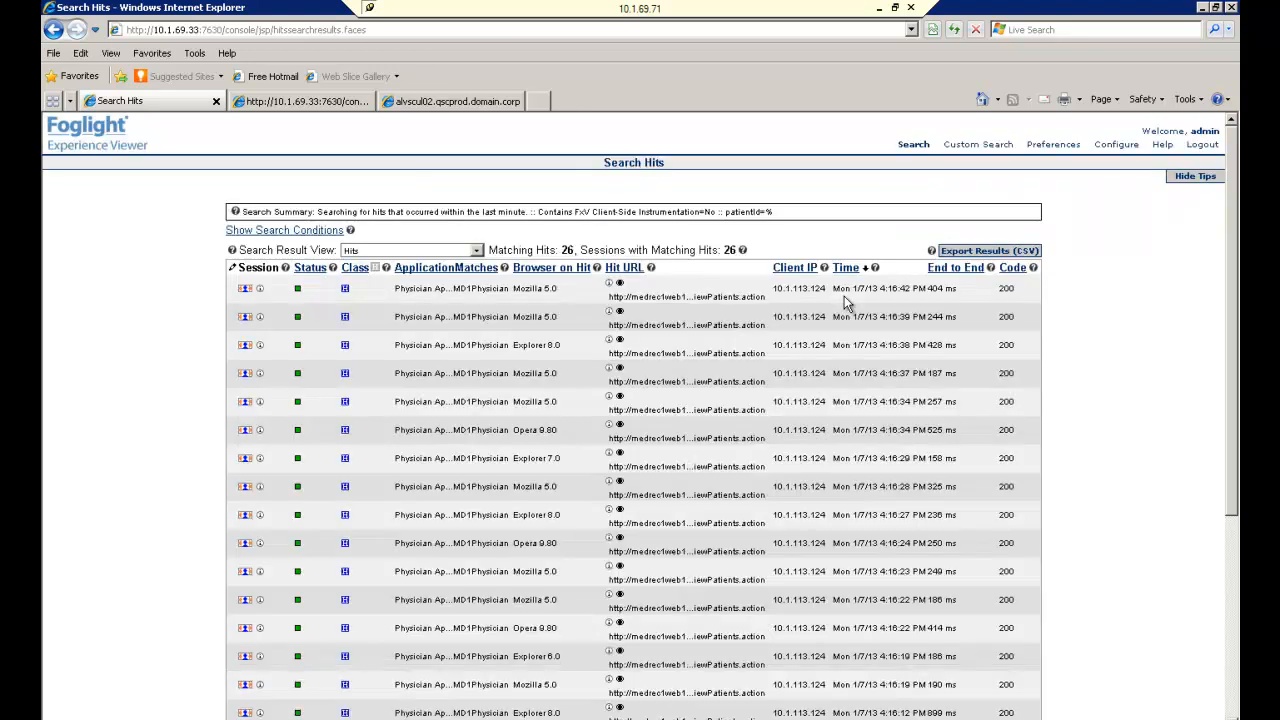
Inspect the patientId request field in the newest hit's details and in its session's content replay with the Hit Details display mode
click(610, 283)
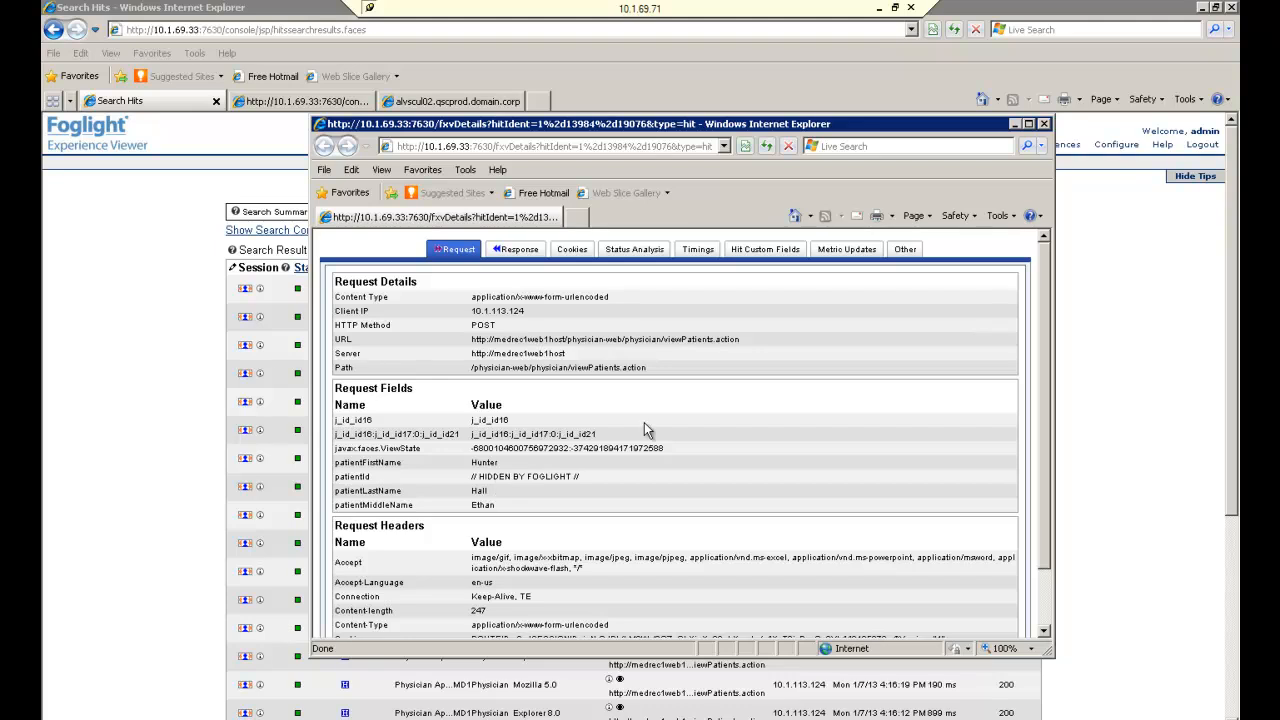
click(1044, 123)
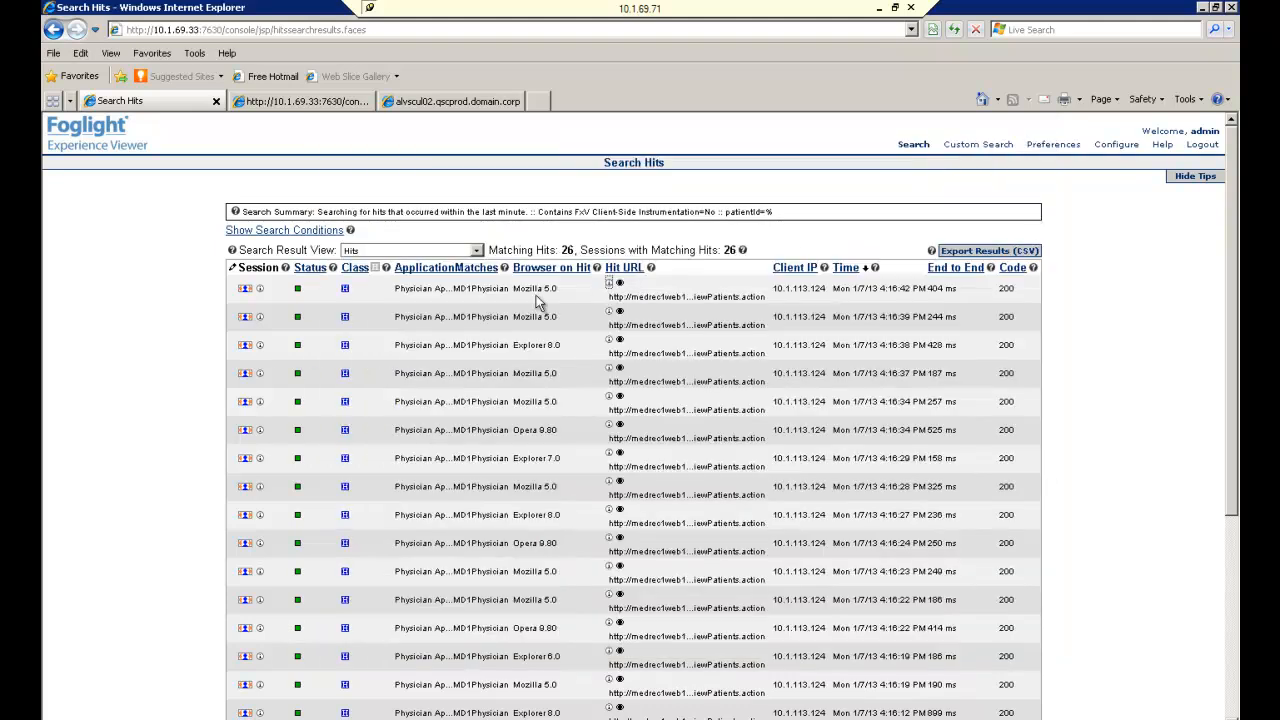
click(243, 290)
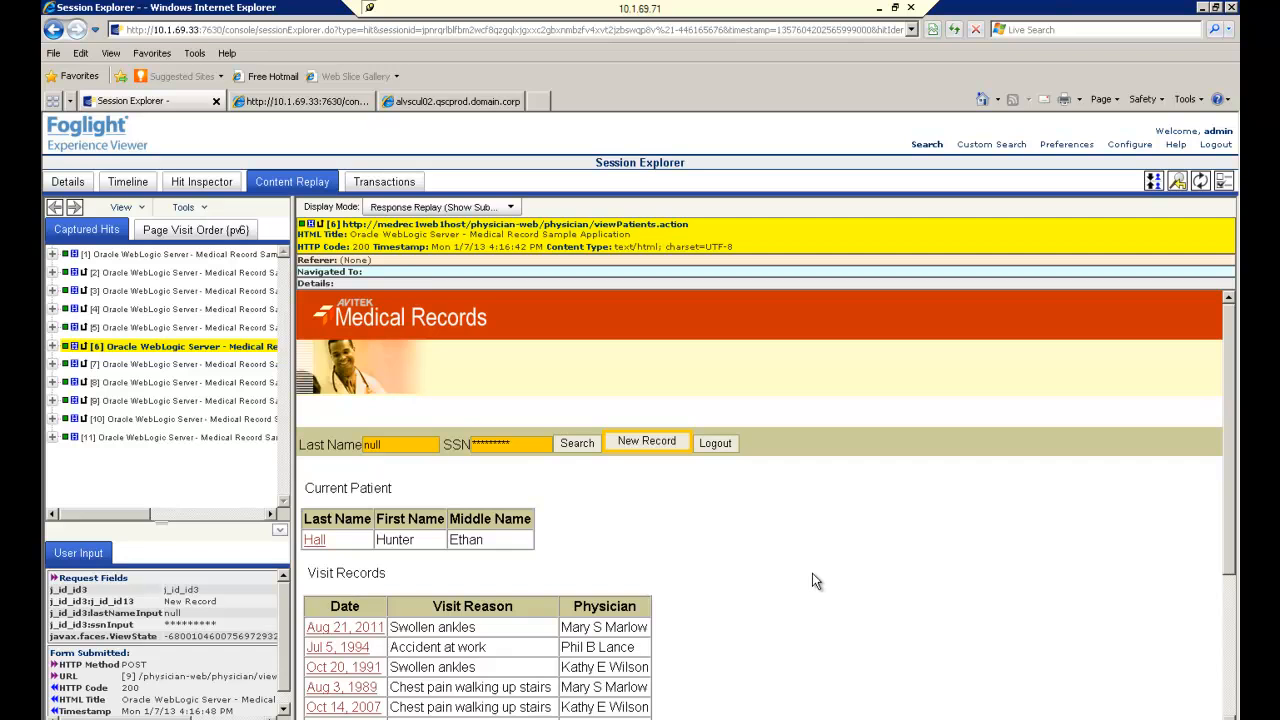
click(510, 207)
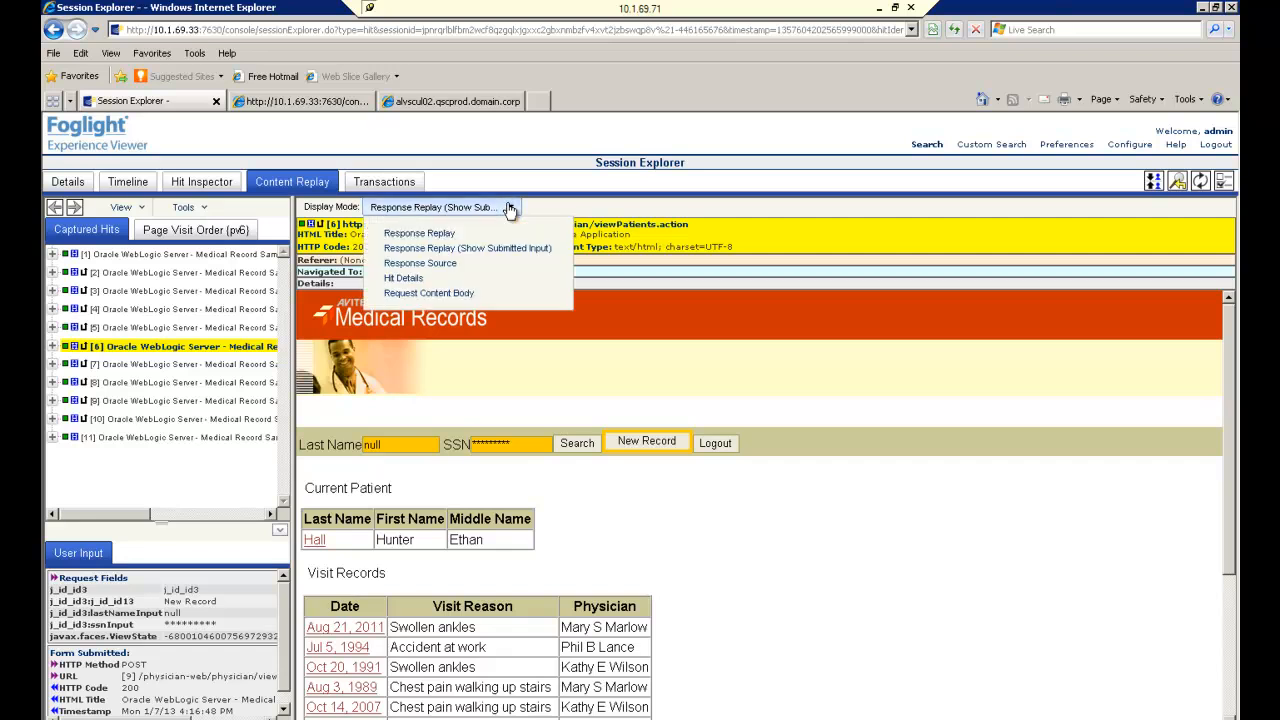
click(438, 279)
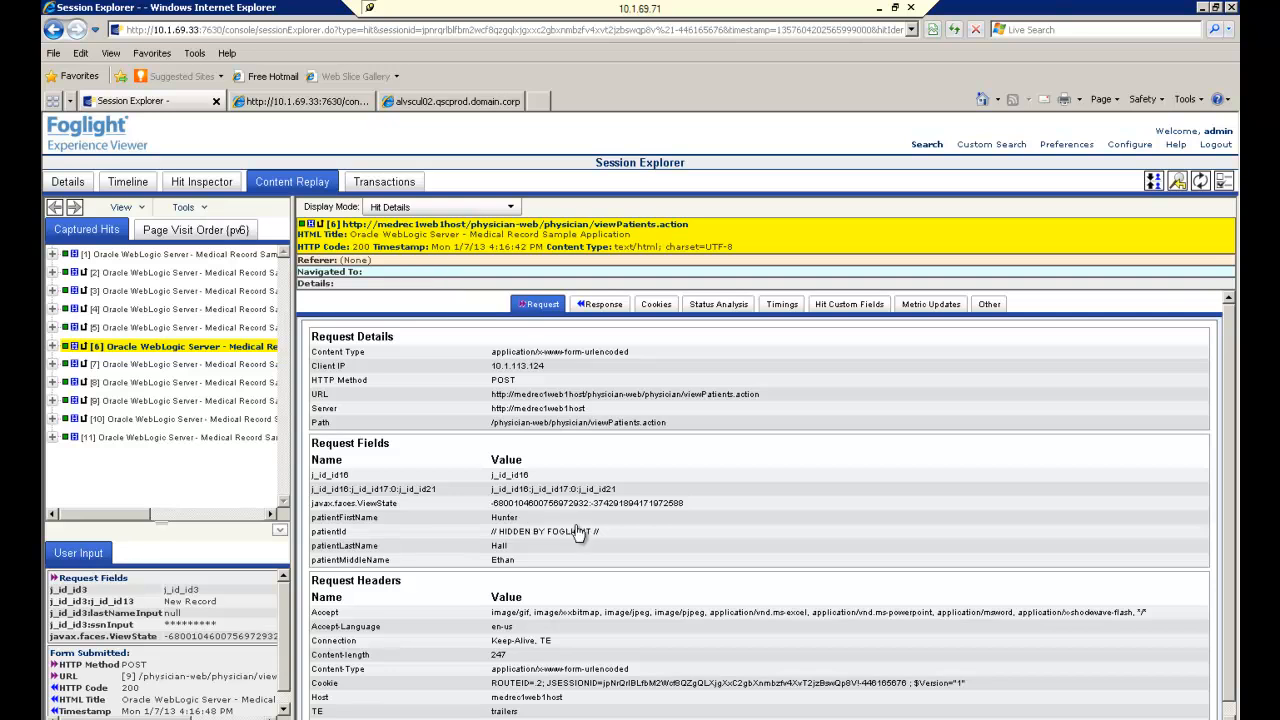
Return to the Hit Analysis configuration and expand the Sensitive Hit Details section
click(1128, 146)
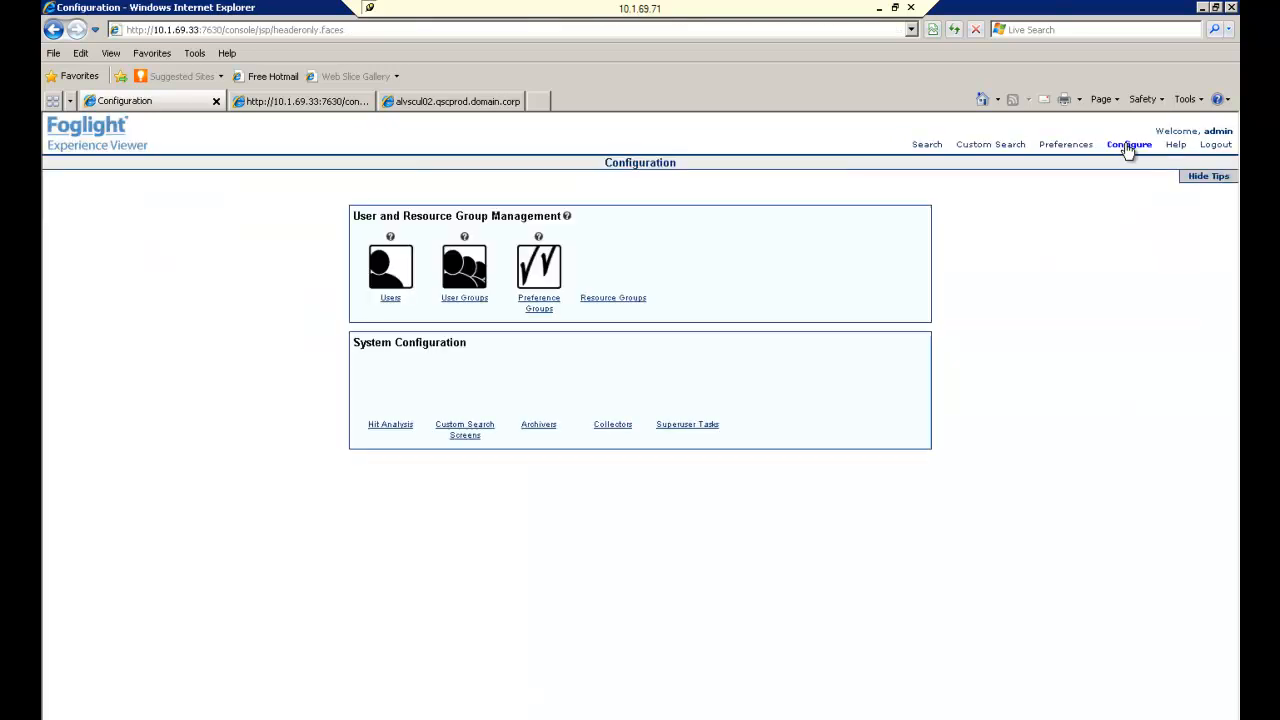
mouse_move(1128, 150)
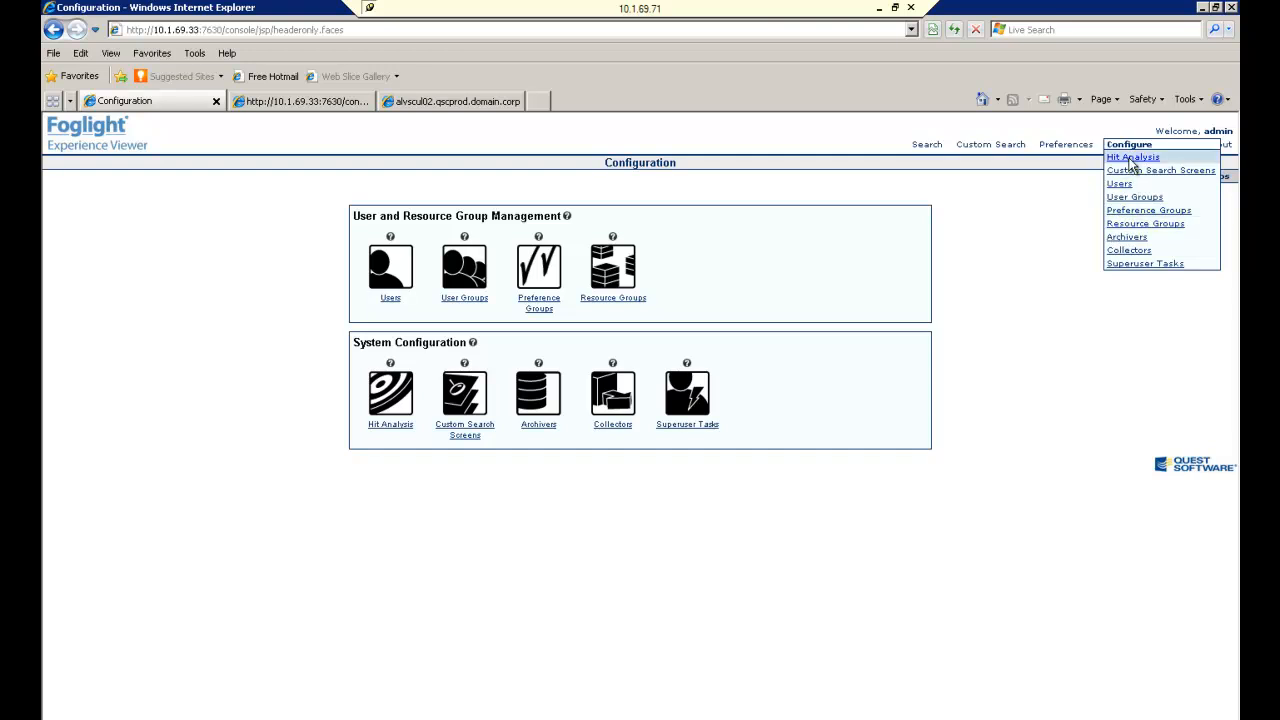
click(1131, 158)
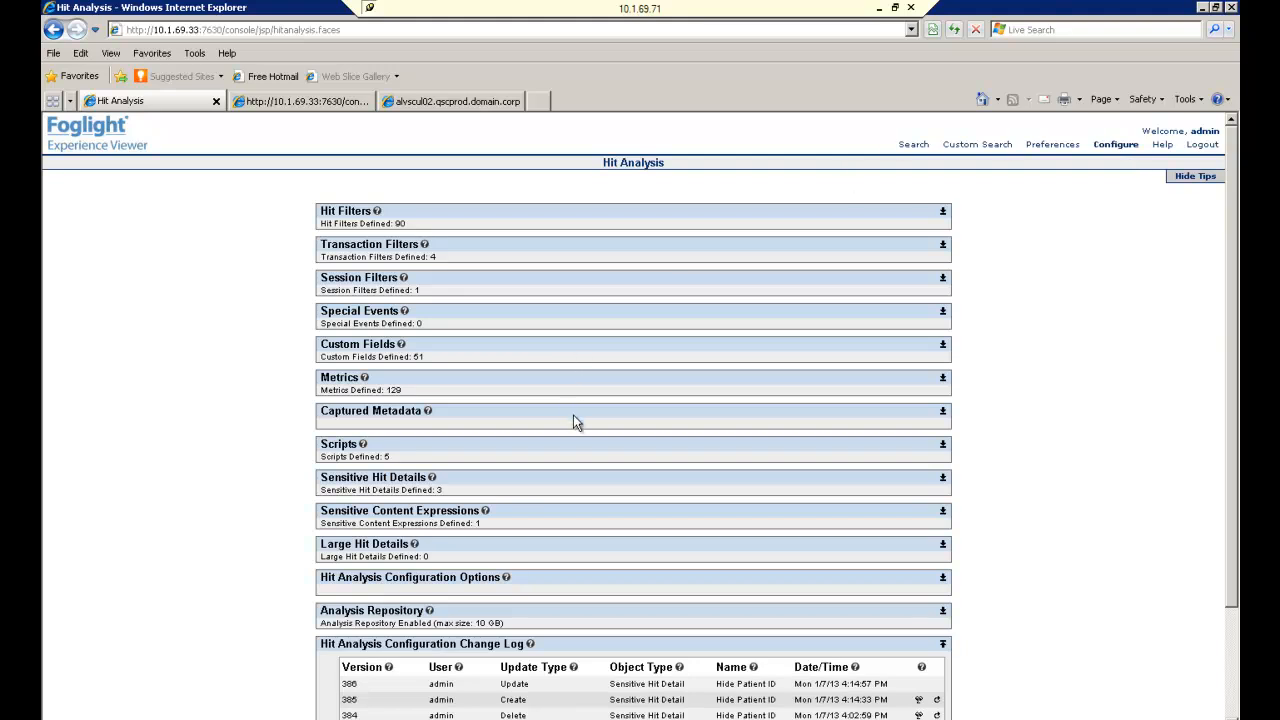
click(944, 479)
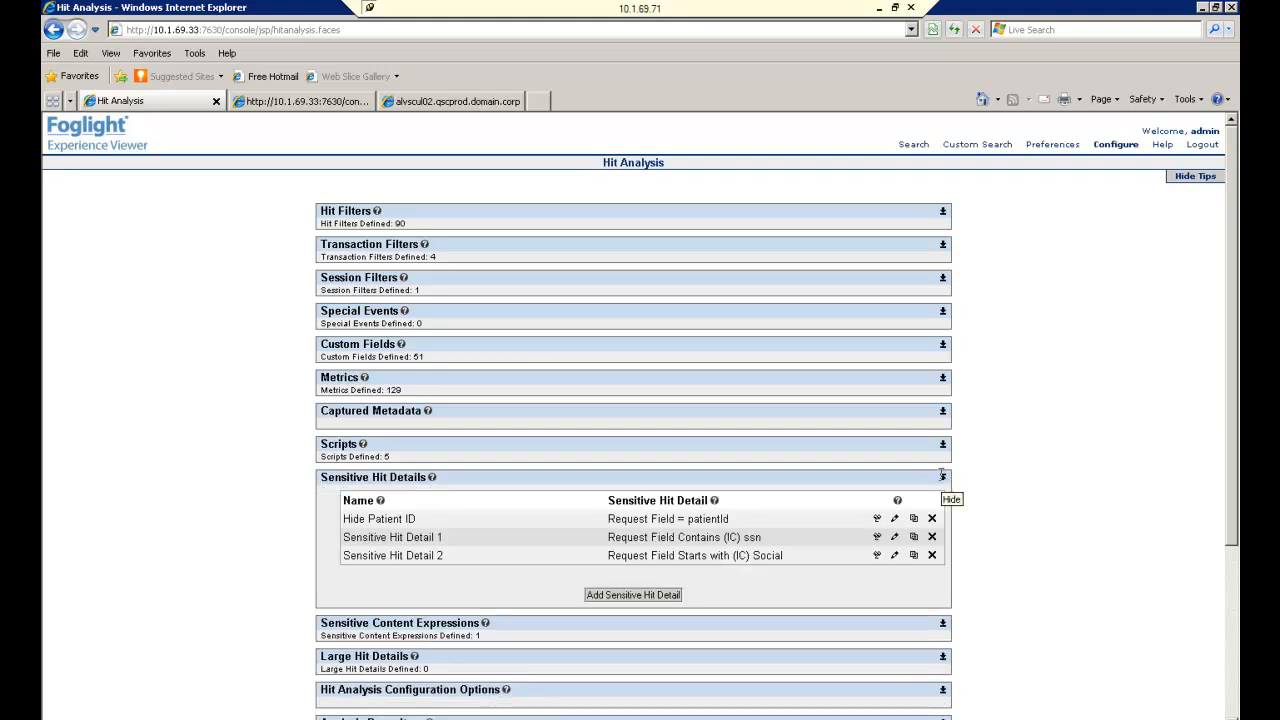
Start a new sensitive hit detail, review the available hit detail types and matching logic options, and cancel it
click(613, 595)
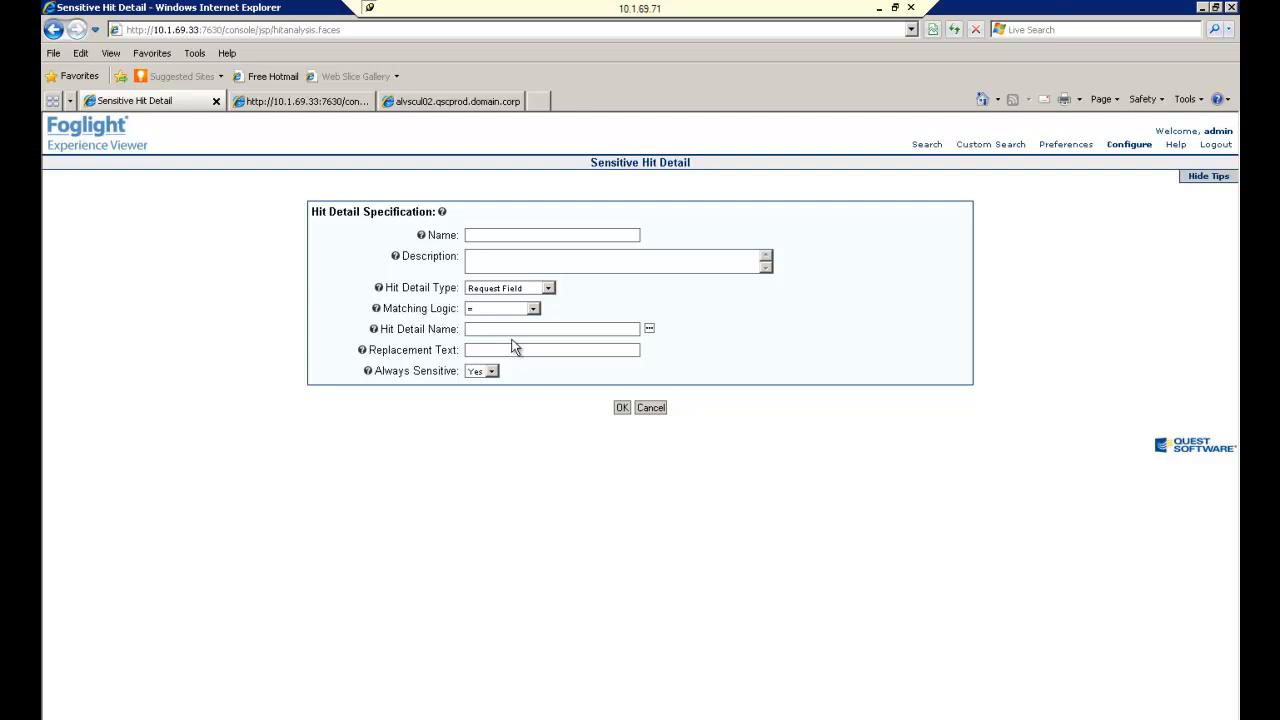
click(549, 286)
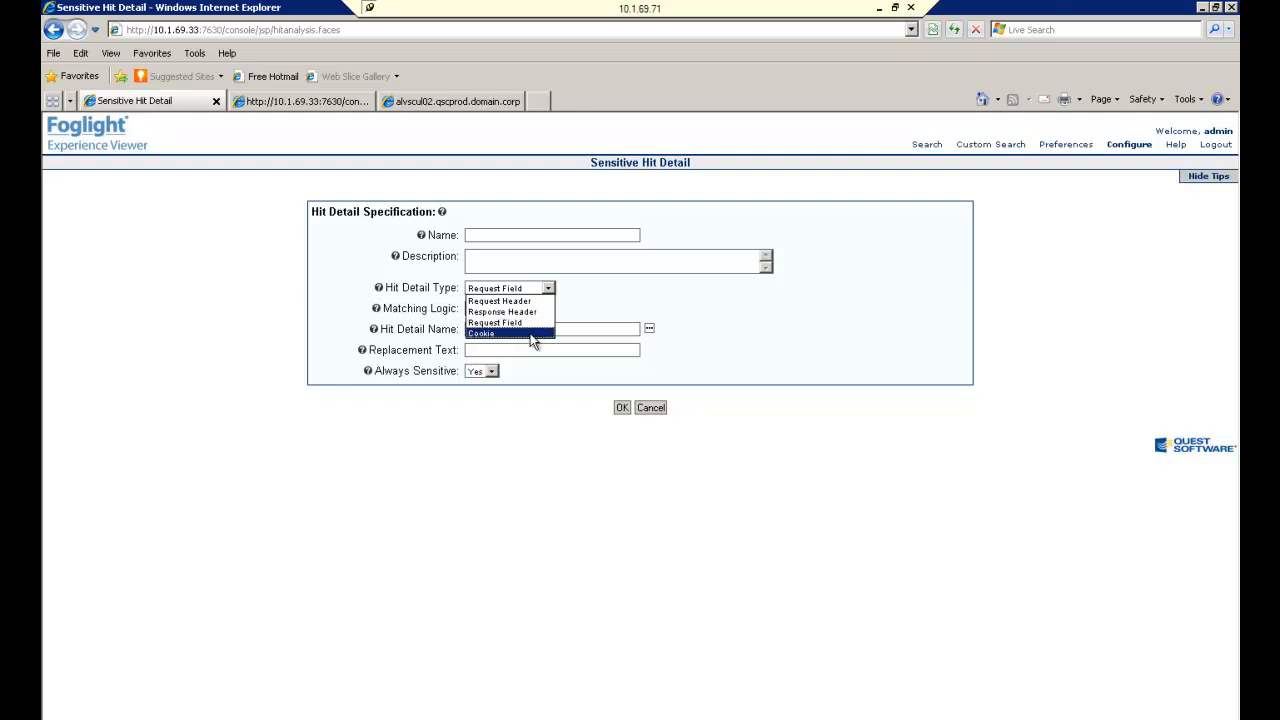
click(604, 298)
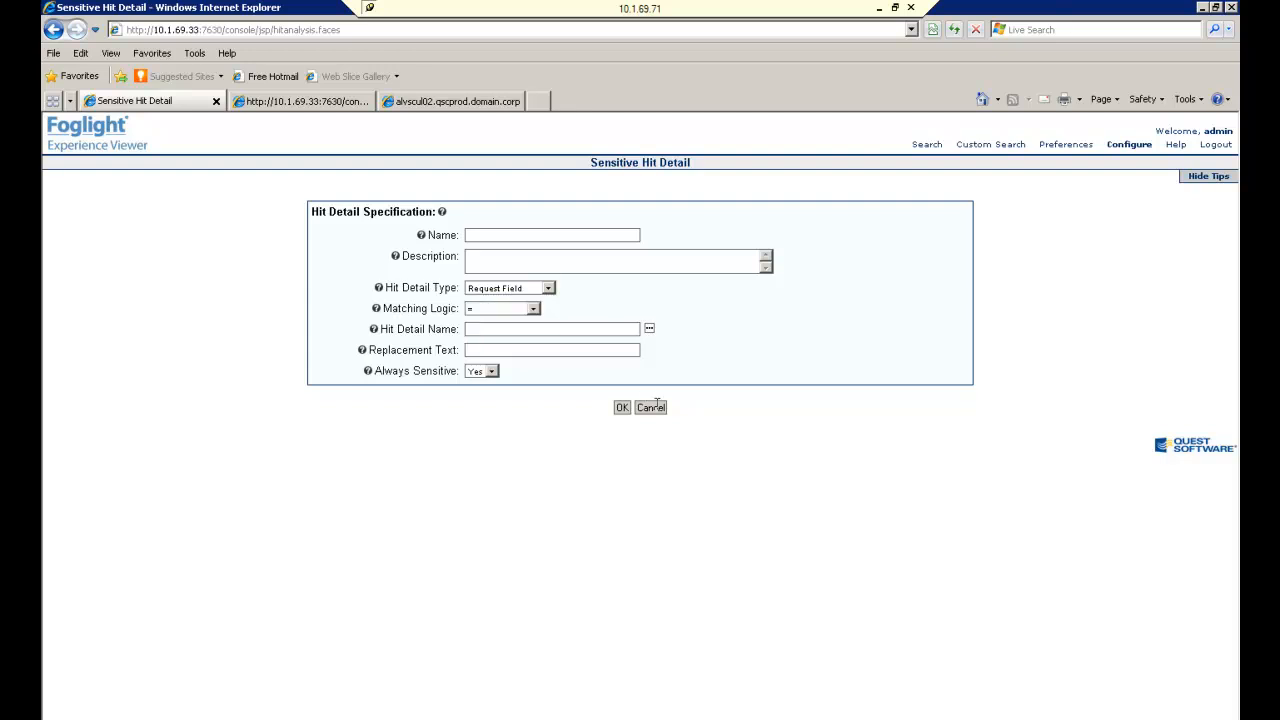
click(534, 309)
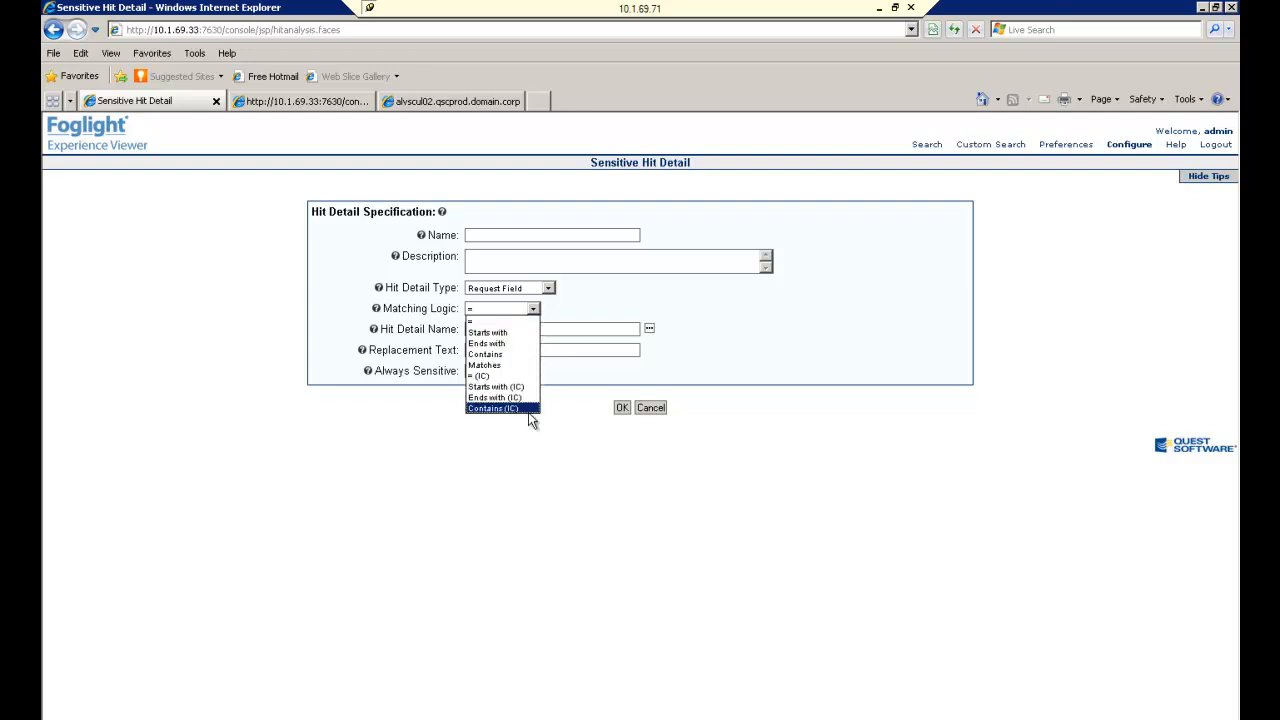
click(658, 407)
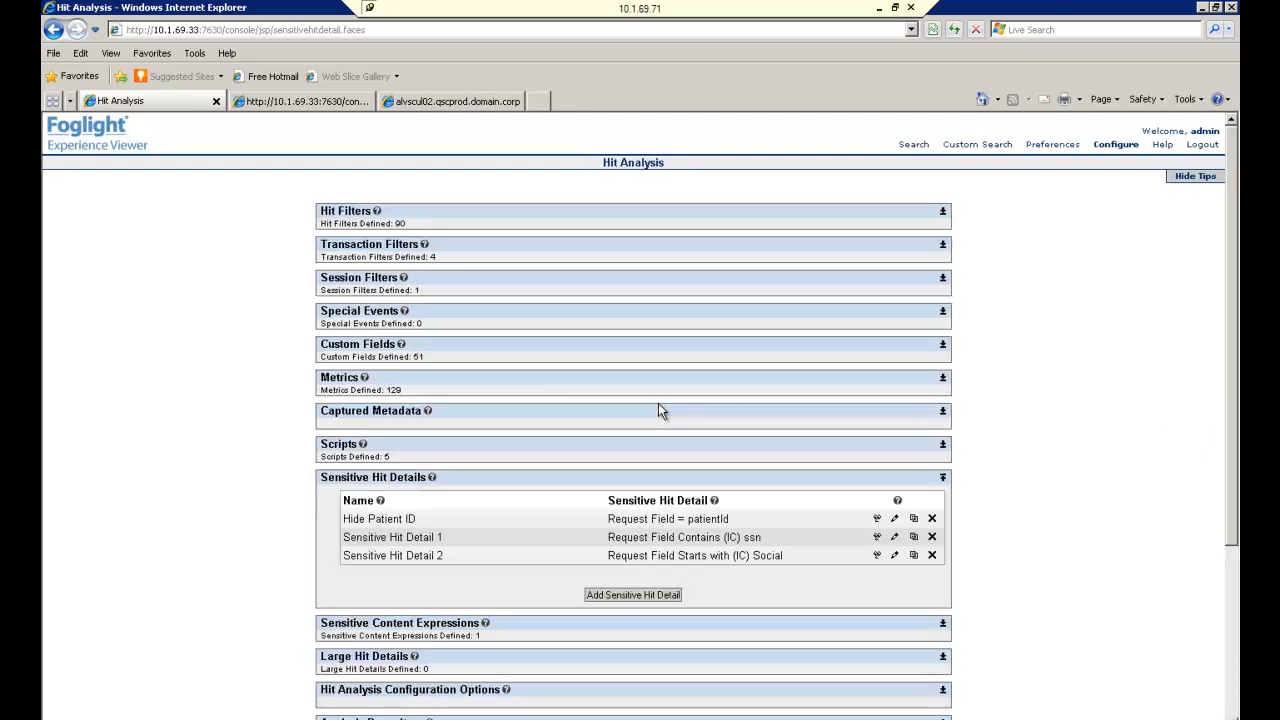
Expand the Sensitive Content Expressions section instead of Sensitive Hit Details and open Sensitive RCE 1 for editing
click(942, 479)
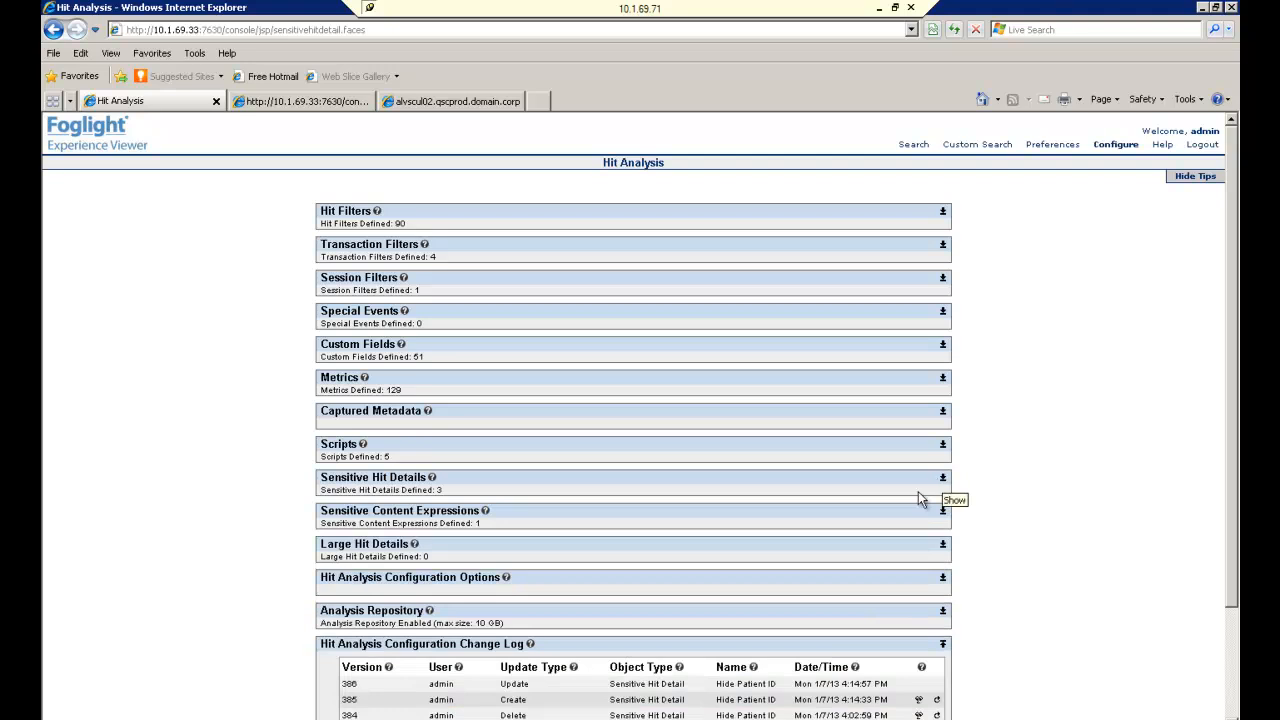
click(943, 512)
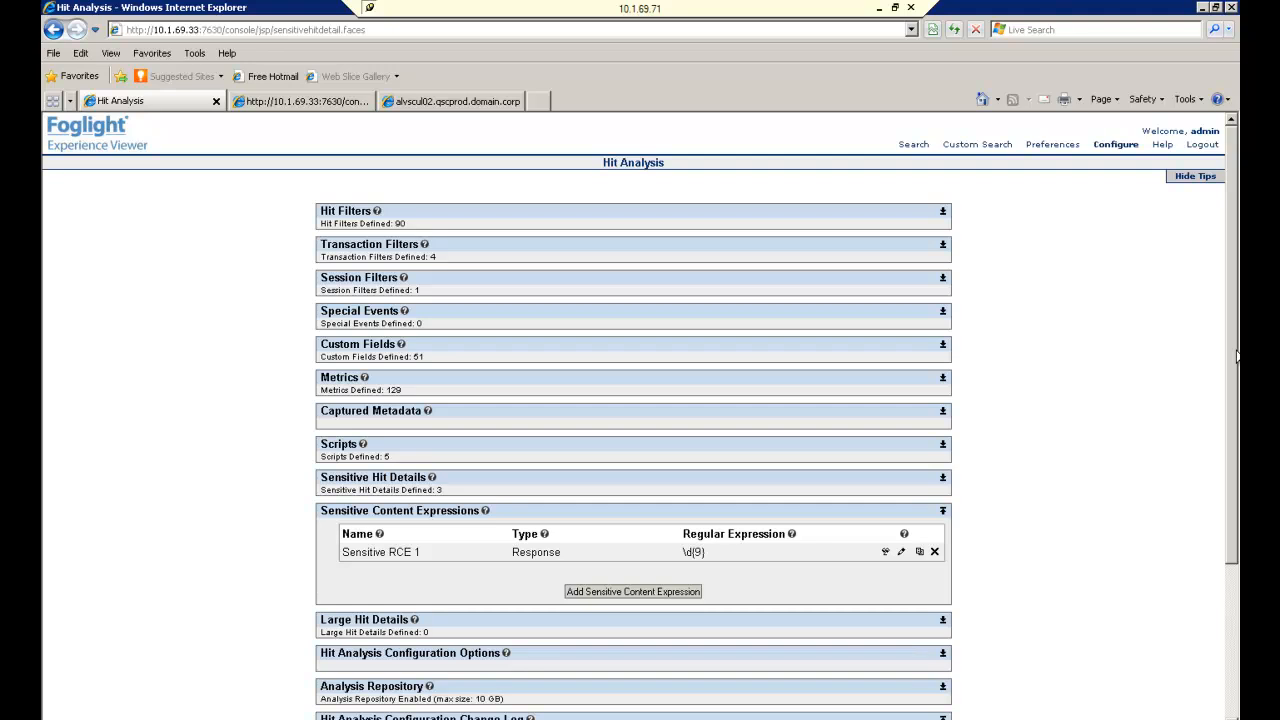
drag(1232, 358, 1234, 401)
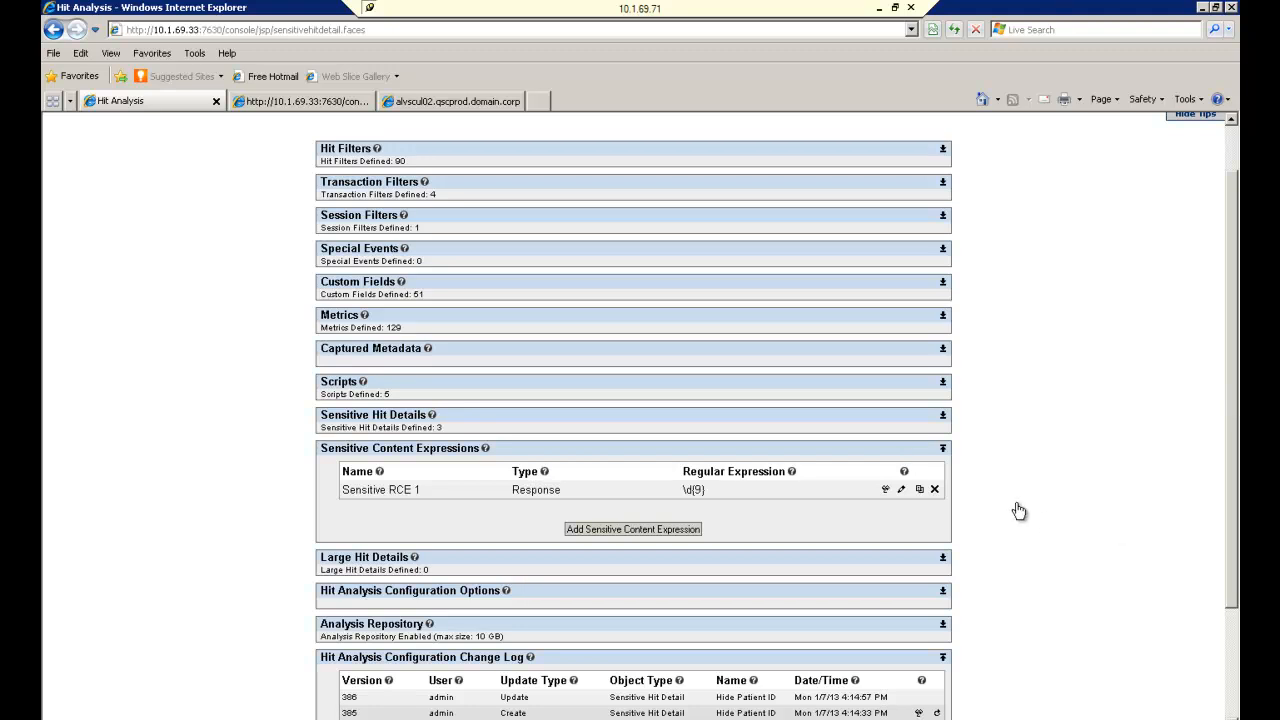
click(901, 489)
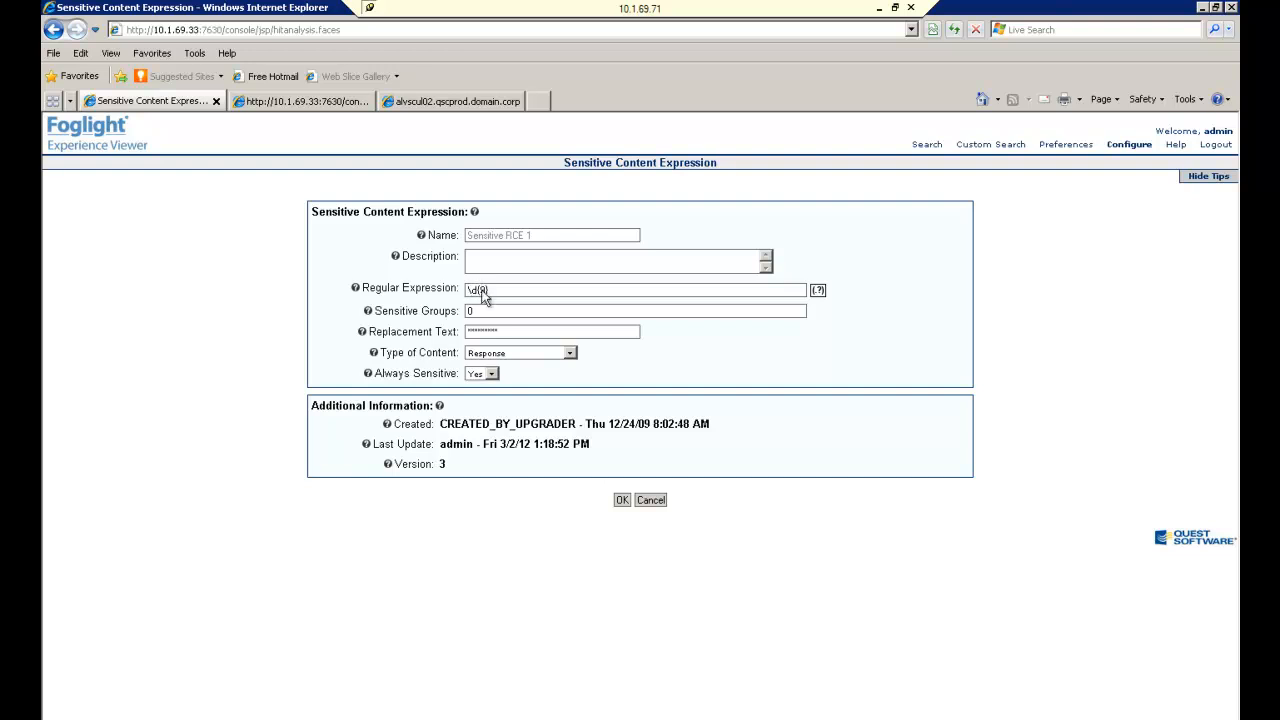
Test the regular expression \d{9} against random sample letters with a nine-digit number in the middle
click(817, 291)
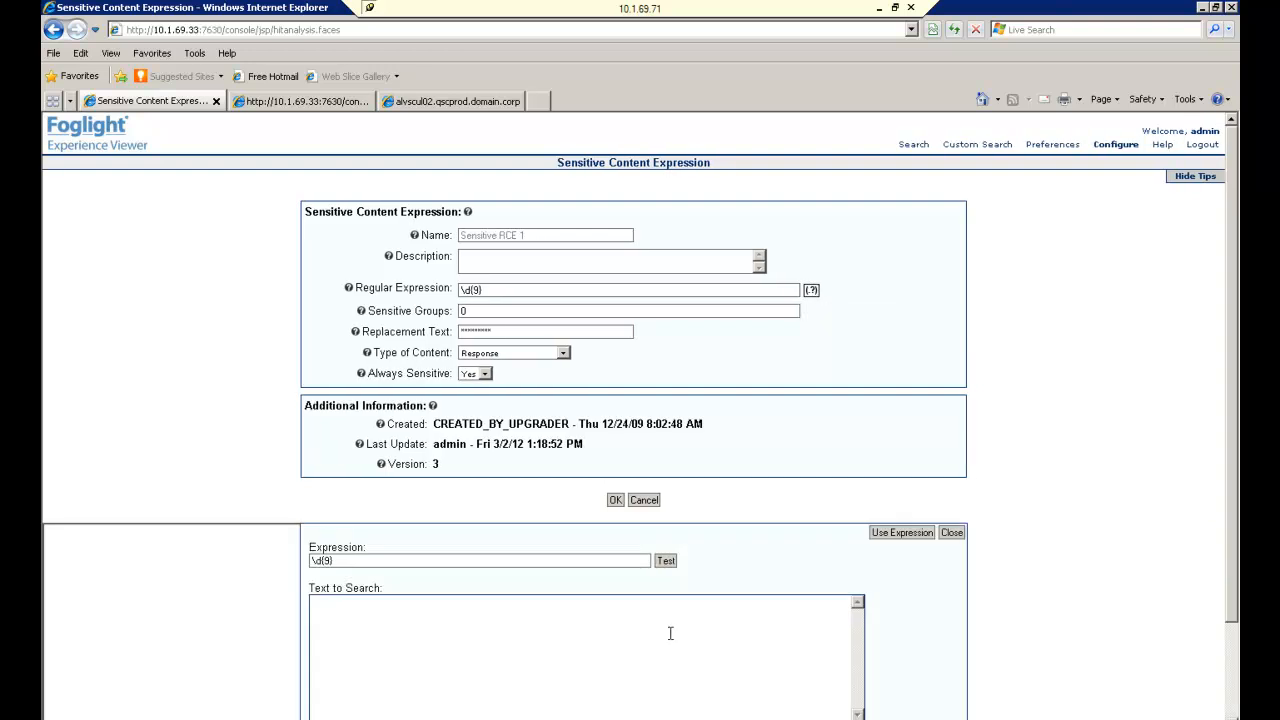
text(asldkhflasdhflasjhfoawhedfohefwoih123456789lsdklghlhglasdghlaslads)
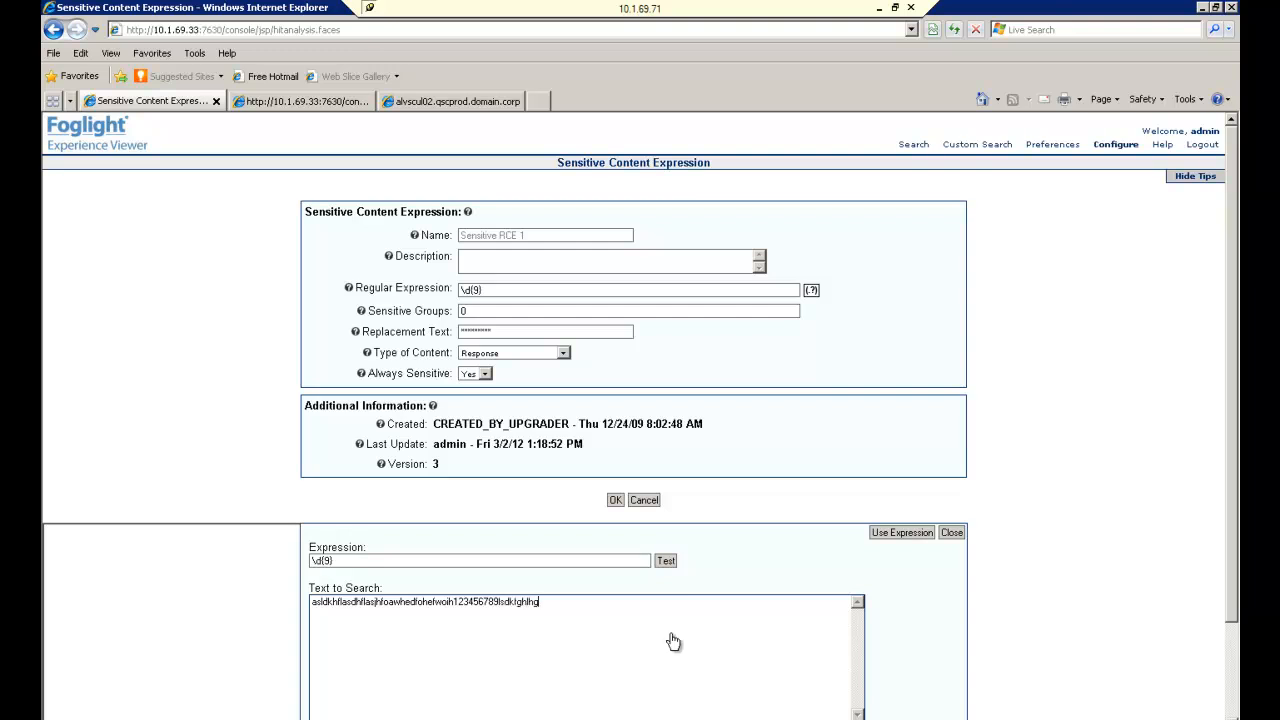
click(669, 563)
drag(1232, 409, 1228, 484)
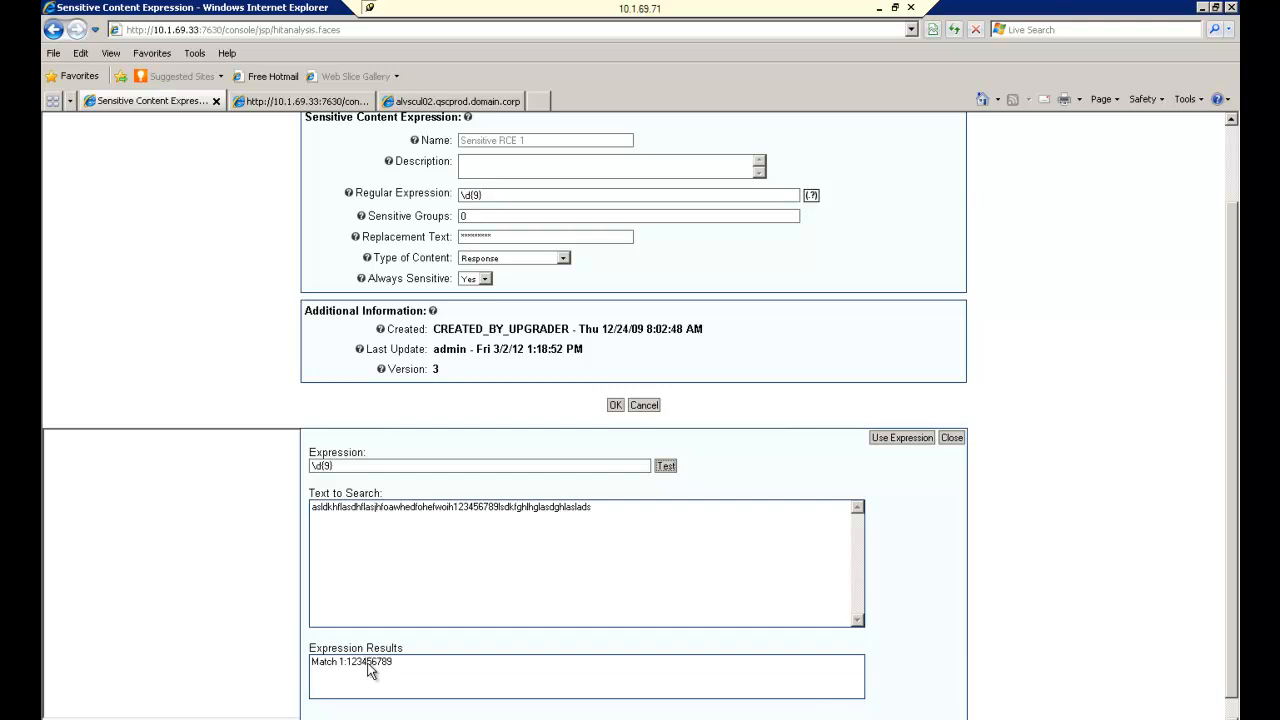
Change the test expression to the two groups (.*)(\d{9}), run the test and review the matched groups
click(359, 466)
key(Left)
key(Left)
text((.*)
text(*)
text())
key(BackSpace)
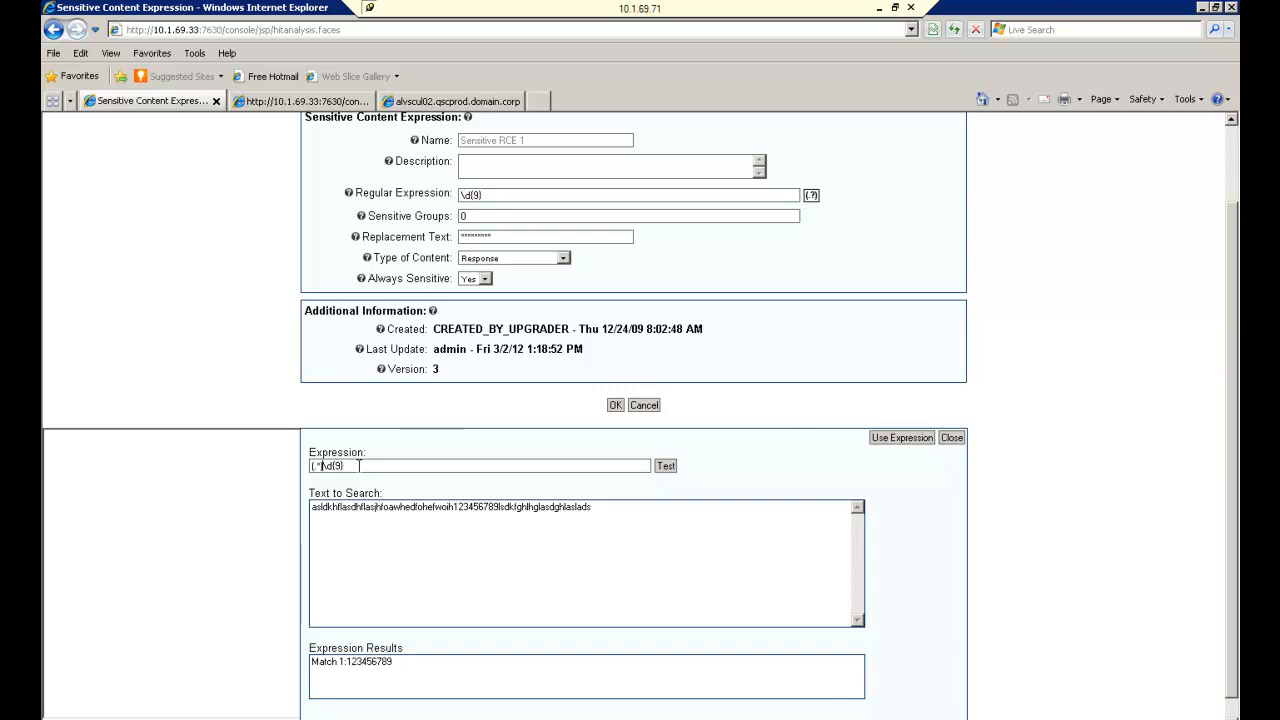
text()()
click(666, 466)
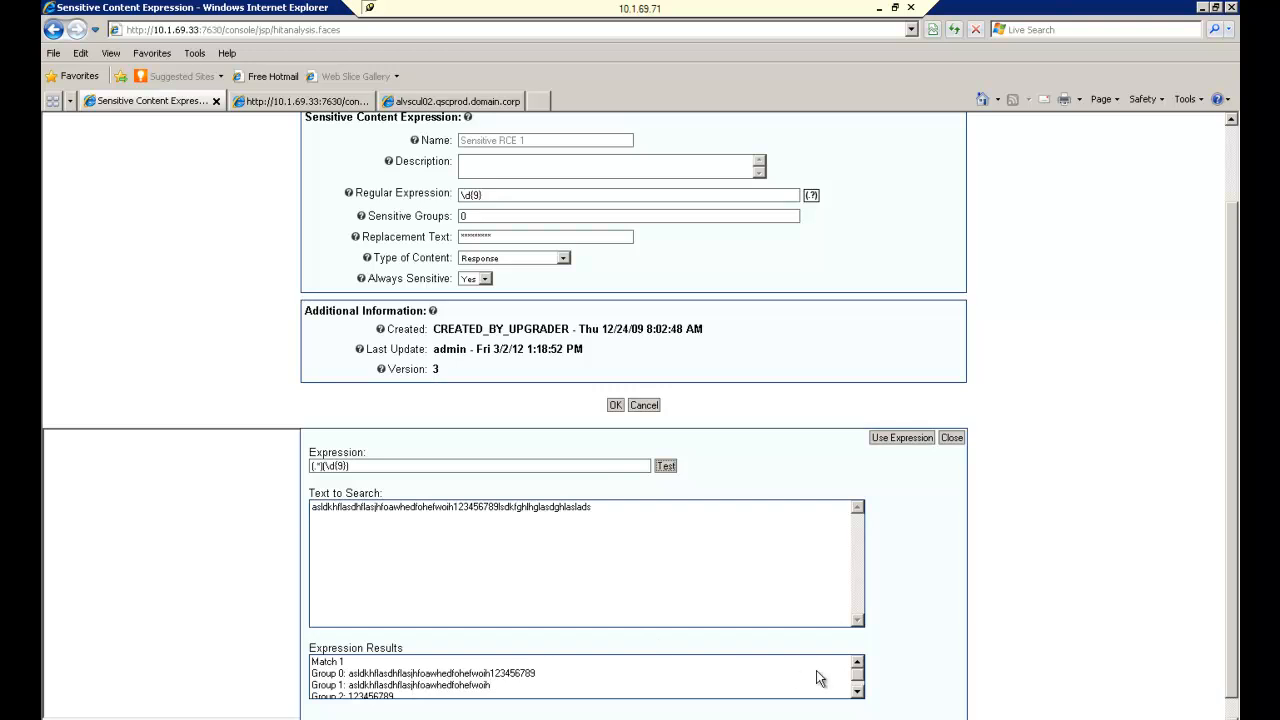
click(856, 691)
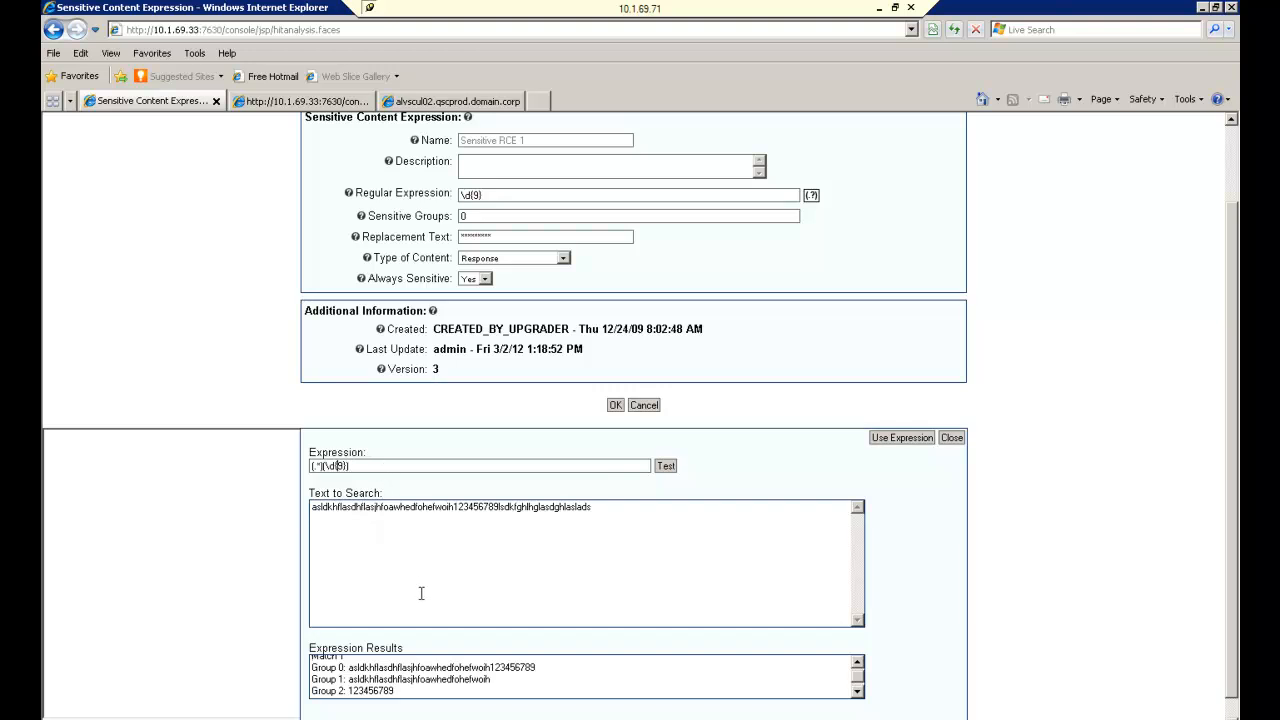
Replace the first group of the test expression so that it reads (SSN:)(\d{9})
key(Left)
key(Left)
text(SSN:)
Replace the letters before the digits in the sample text with "SSN:" and run the expression test again
click(455, 498)
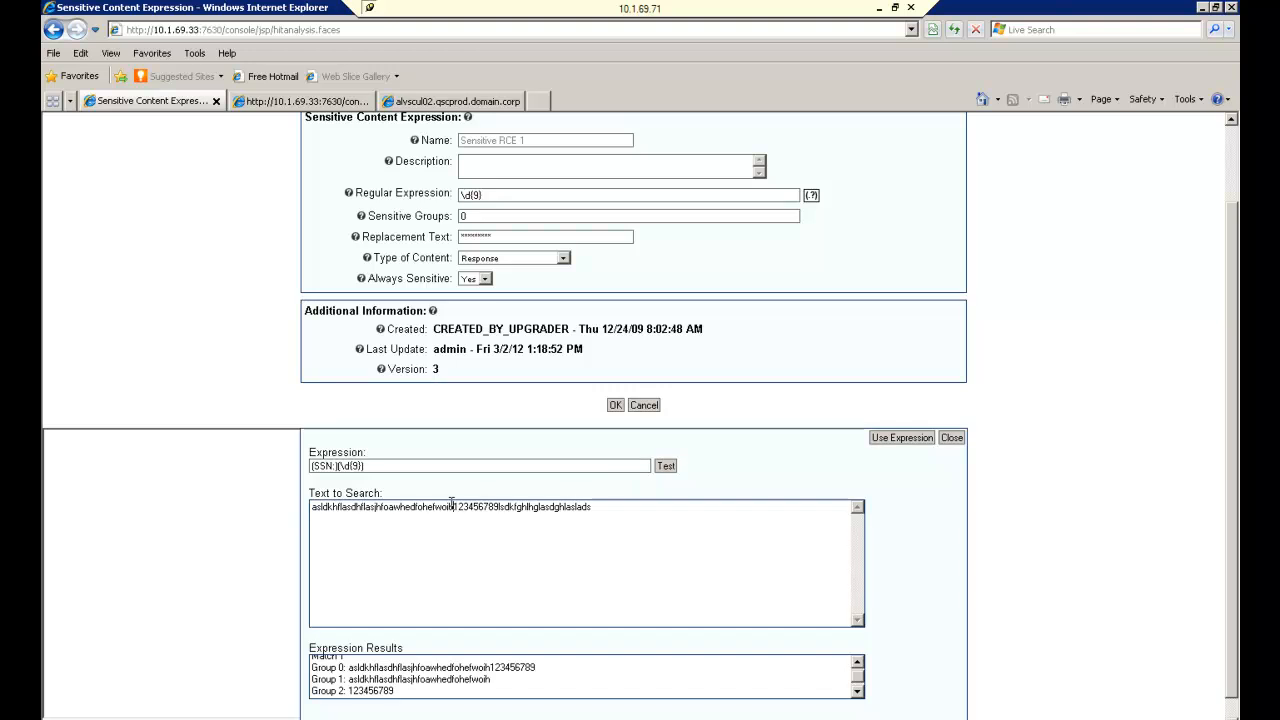
key(shift+Left)
key(shift+Left)
key(shift+Left)
key(shift+Left)
key(shift+Left)
key(shift+Left)
key(shift+Left)
key(shift+Left)
key(shift+Left)
key(shift+Left)
key(shift+Left)
key(shift+Left)
key(shift+Left)
key(shift+Left)
key(shift+Left)
key(shift+Left)
key(shift+Left)
key(shift+Left)
key(shift+Left)
key(shift+Left)
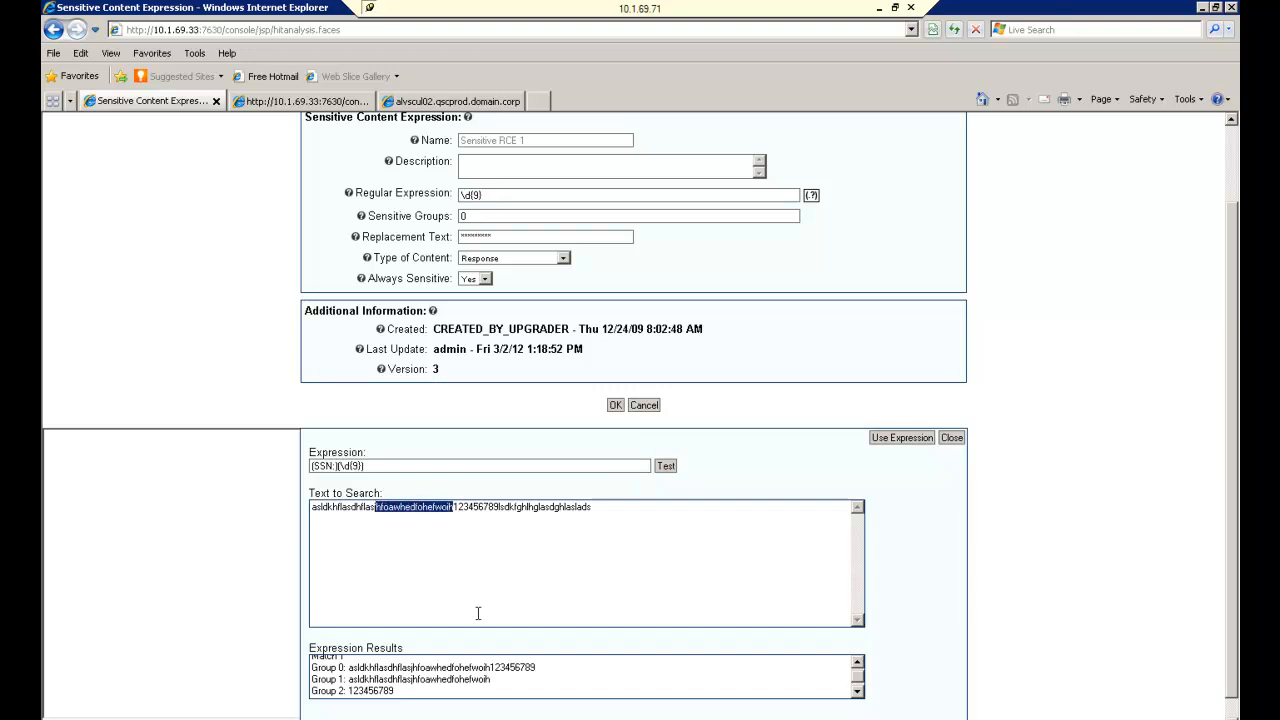
key(shift+Left)
key(BackSpace)
text(SSN:)
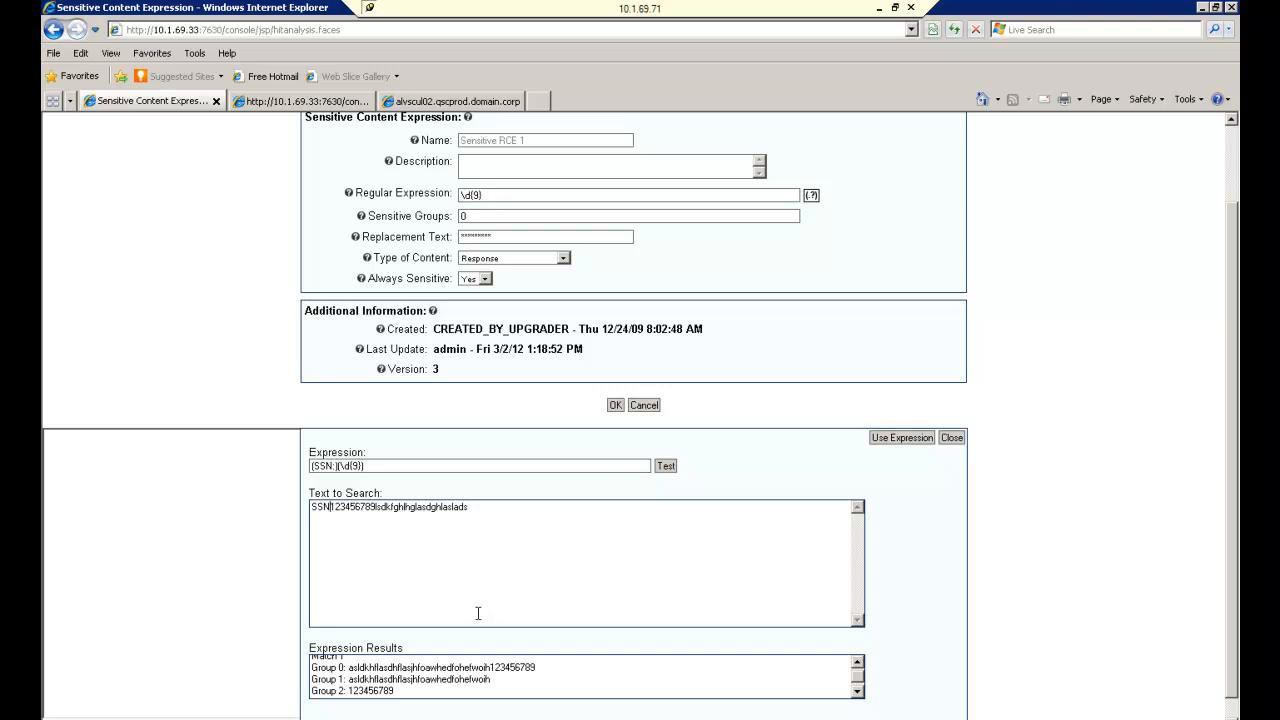
text(:)
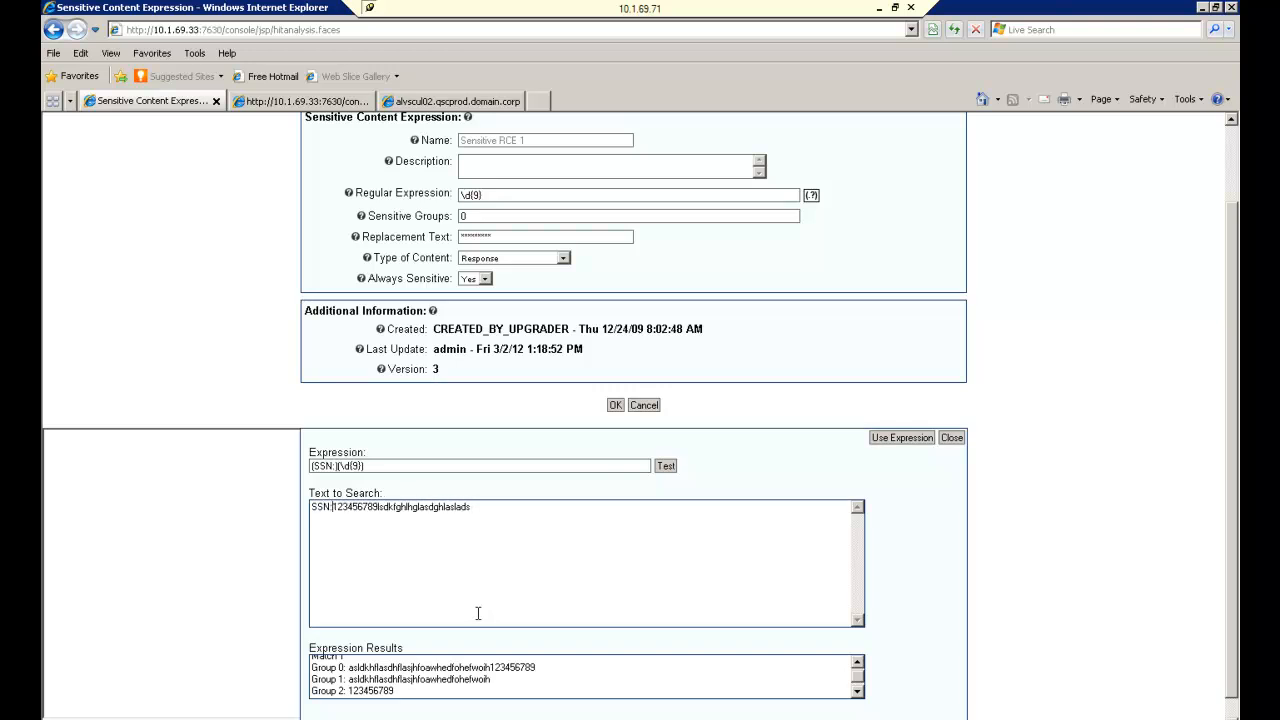
key(Right)
key(Right)
key(Right)
click(664, 467)
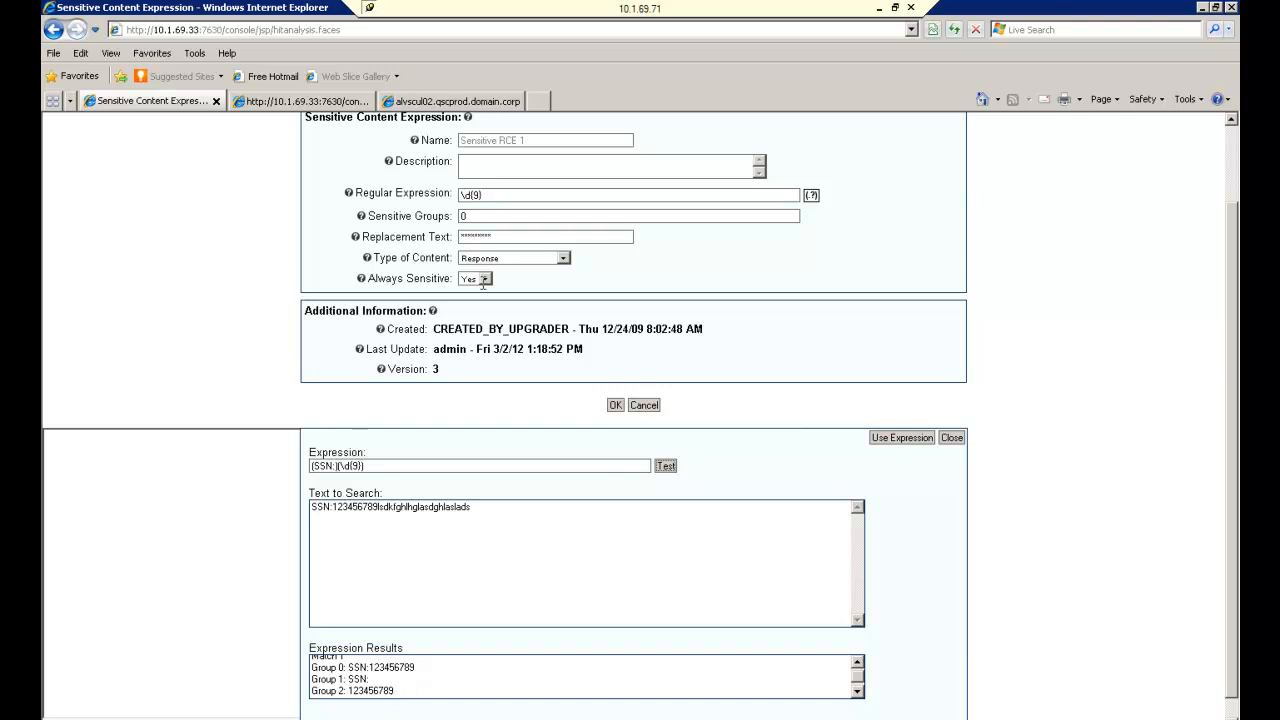
Set Sensitive Groups to 2 and copy the tested expression (SSN:)(\d{9}) into the Regular Expression value of Sensitive RCE 1
click(487, 215)
click(477, 222)
key(BackSpace)
text(2)
drag(371, 465, 281, 465)
key(ctrl+c)
drag(505, 196, 437, 198)
key(ctrl+v)
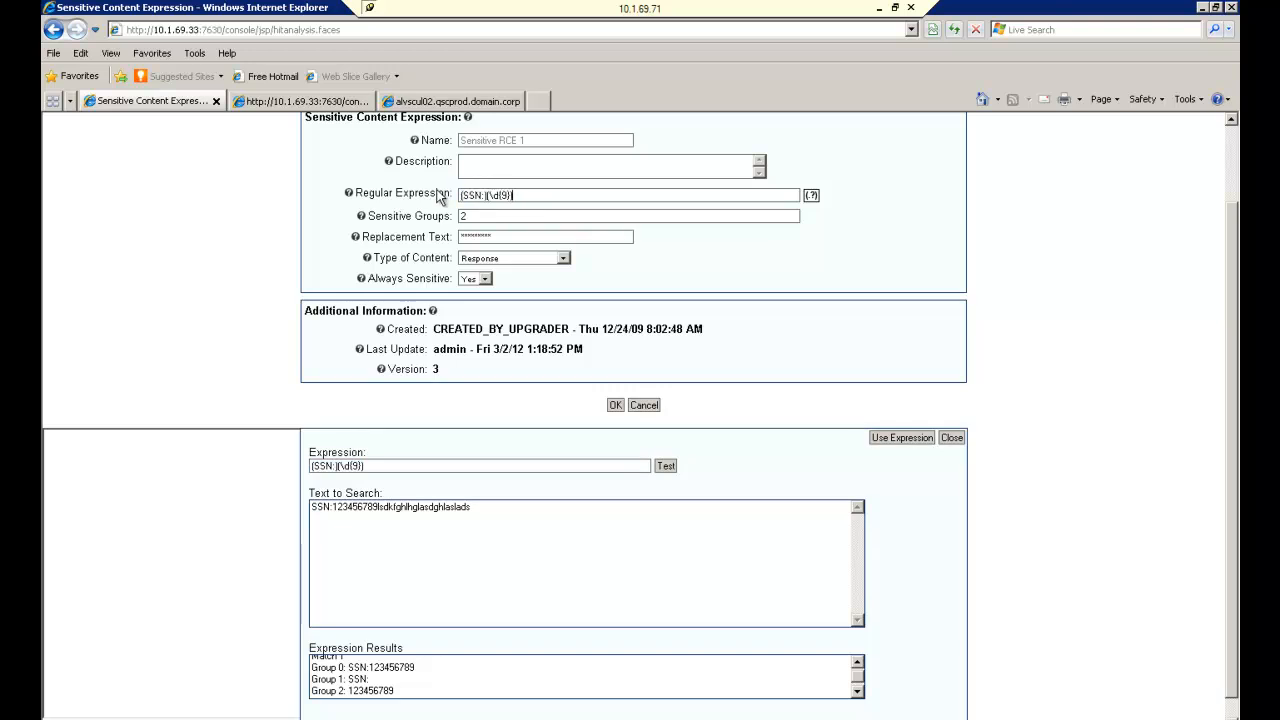
Review the Type of Content choices and return to the Hit Analysis configuration without saving the expression
click(564, 259)
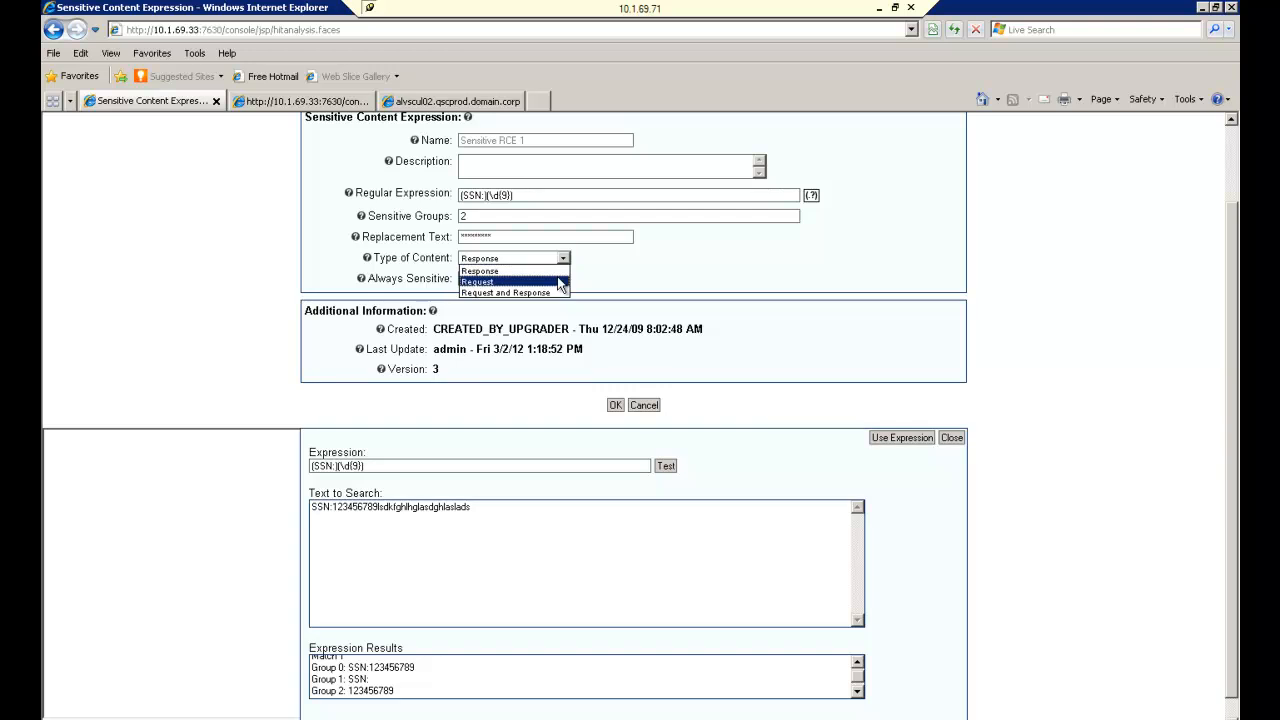
click(628, 276)
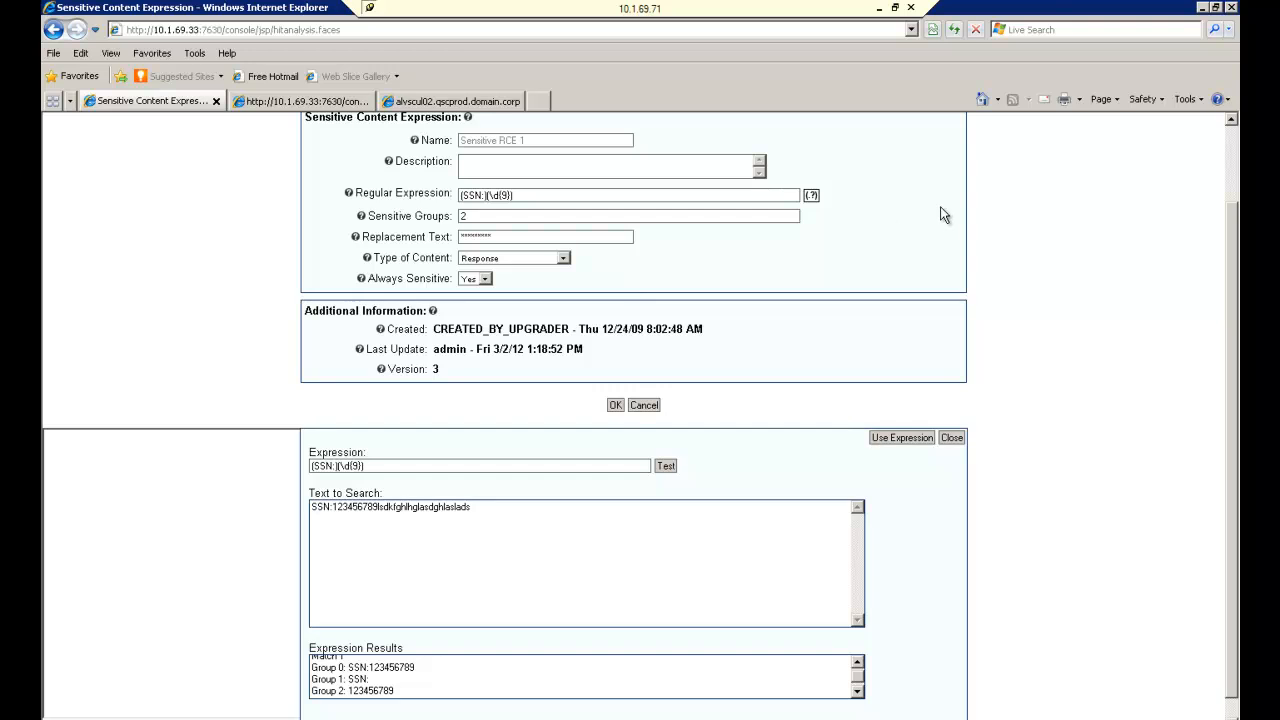
drag(1231, 272, 1229, 188)
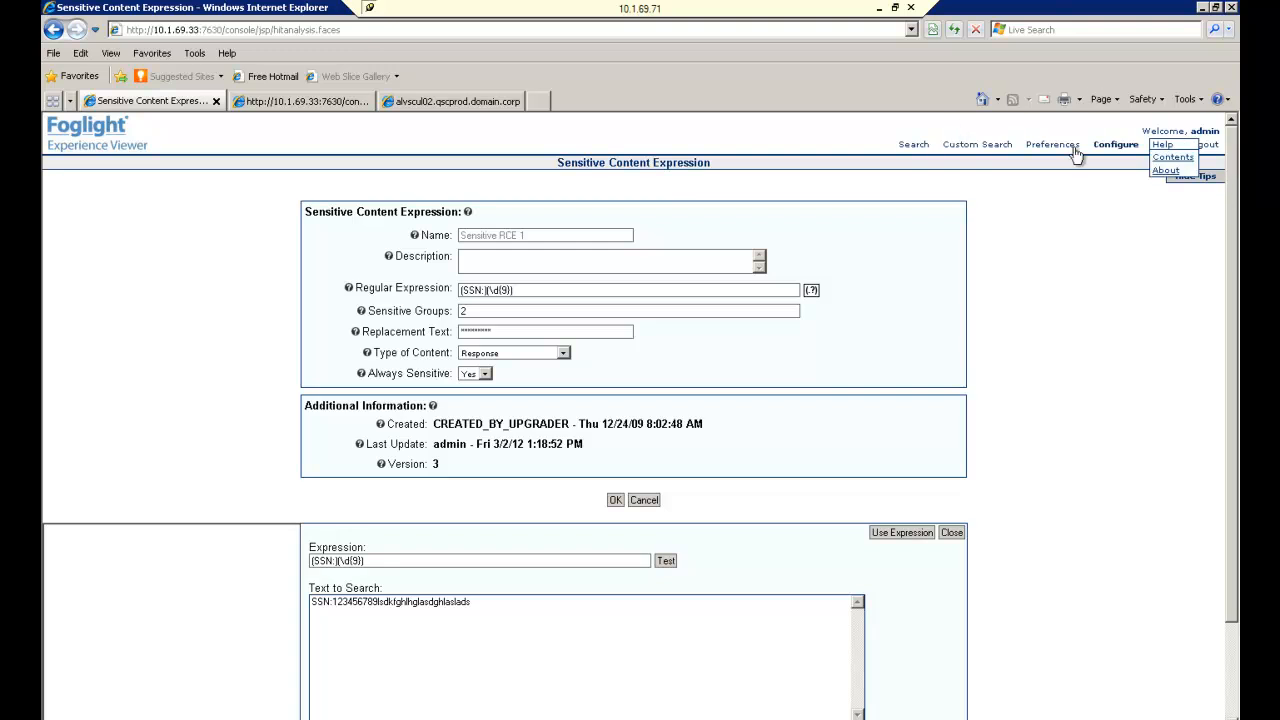
mouse_move(1117, 152)
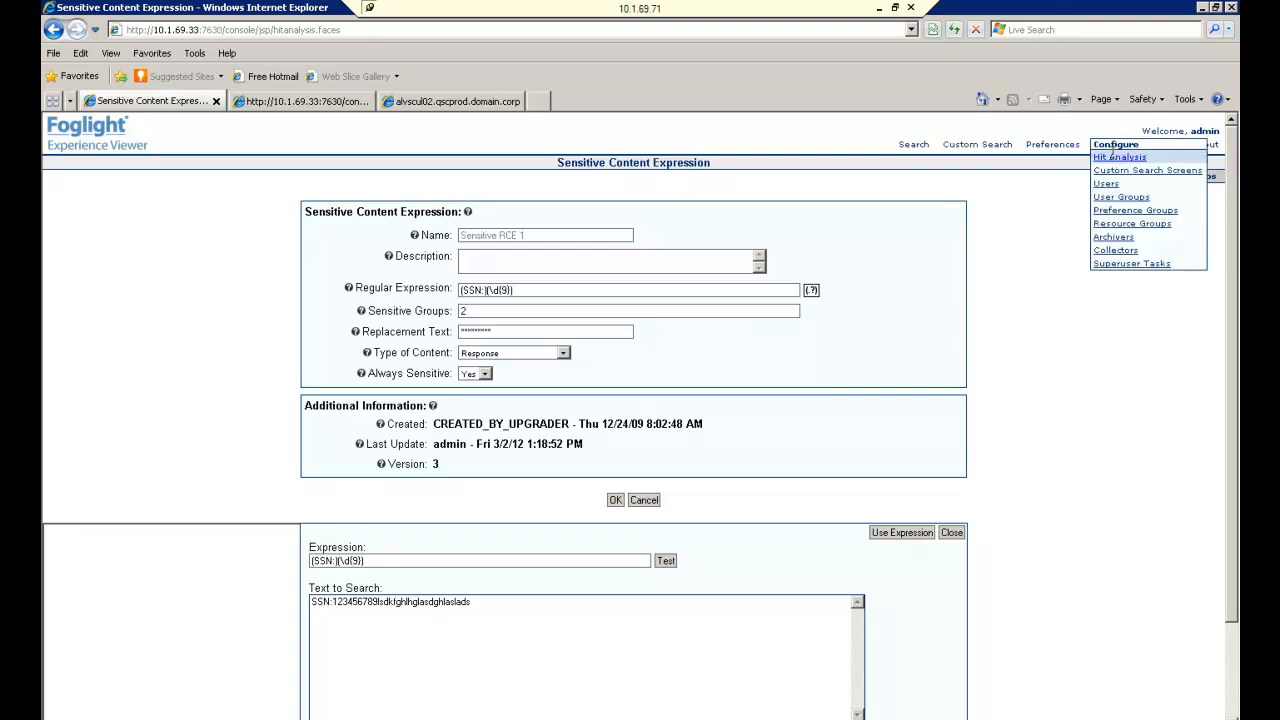
click(1115, 156)
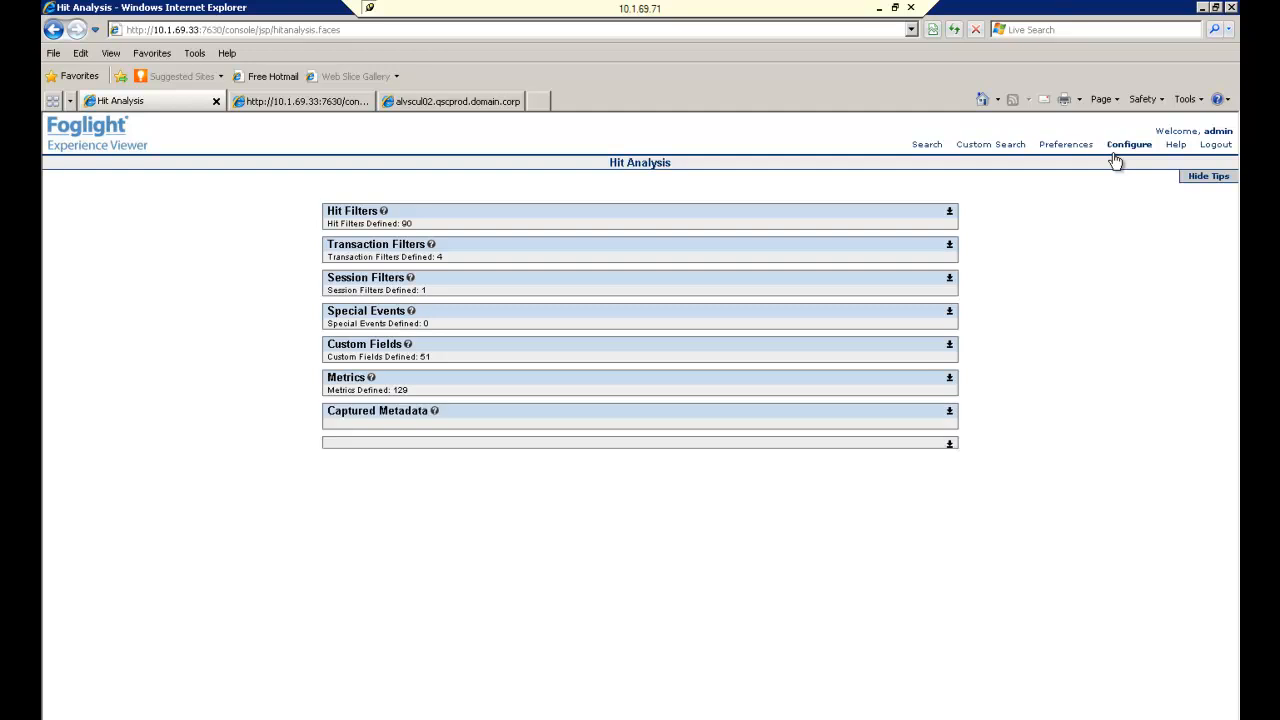
Create a new hit filter from the Hit Filters section and name it "PatientID Check"
click(943, 213)
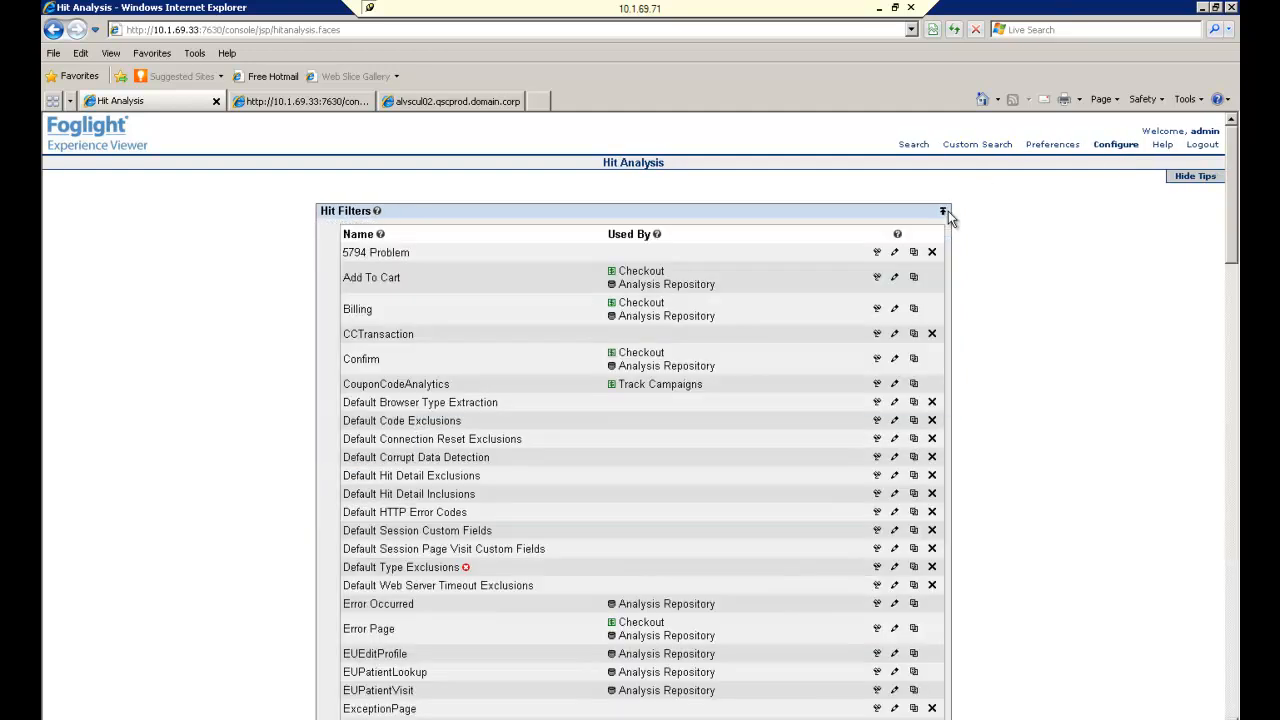
drag(1233, 222, 1211, 518)
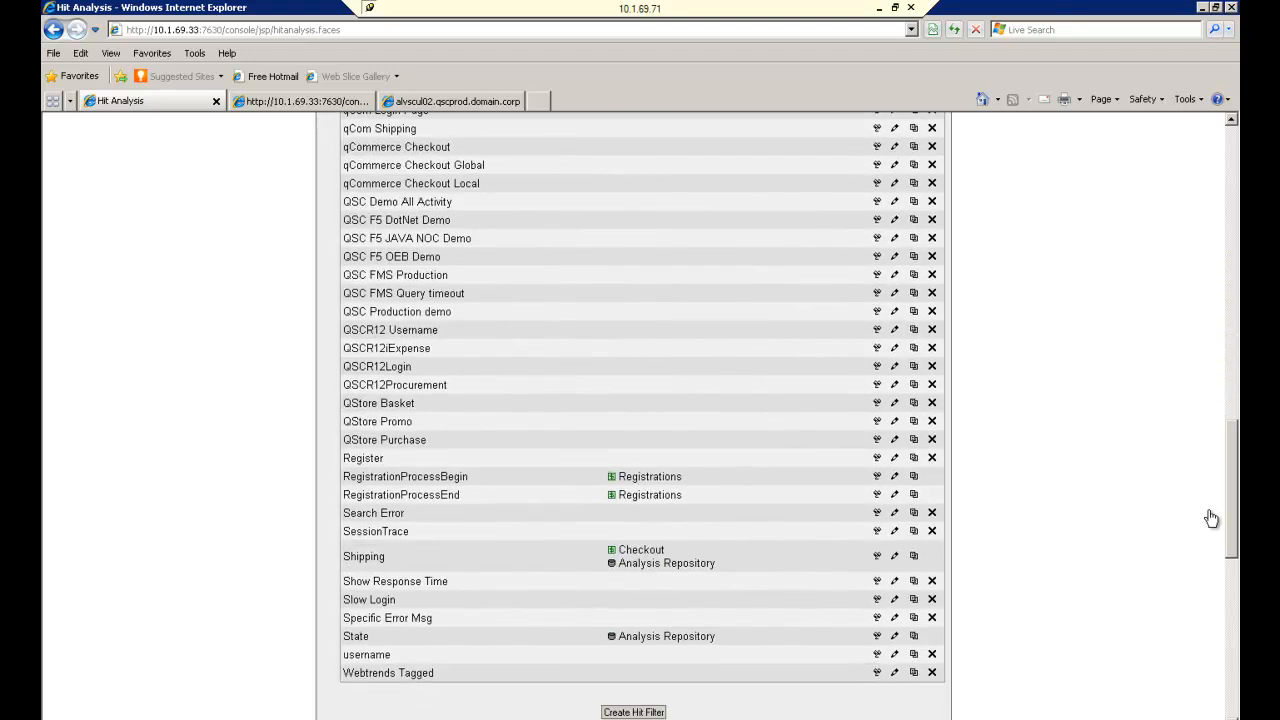
click(633, 712)
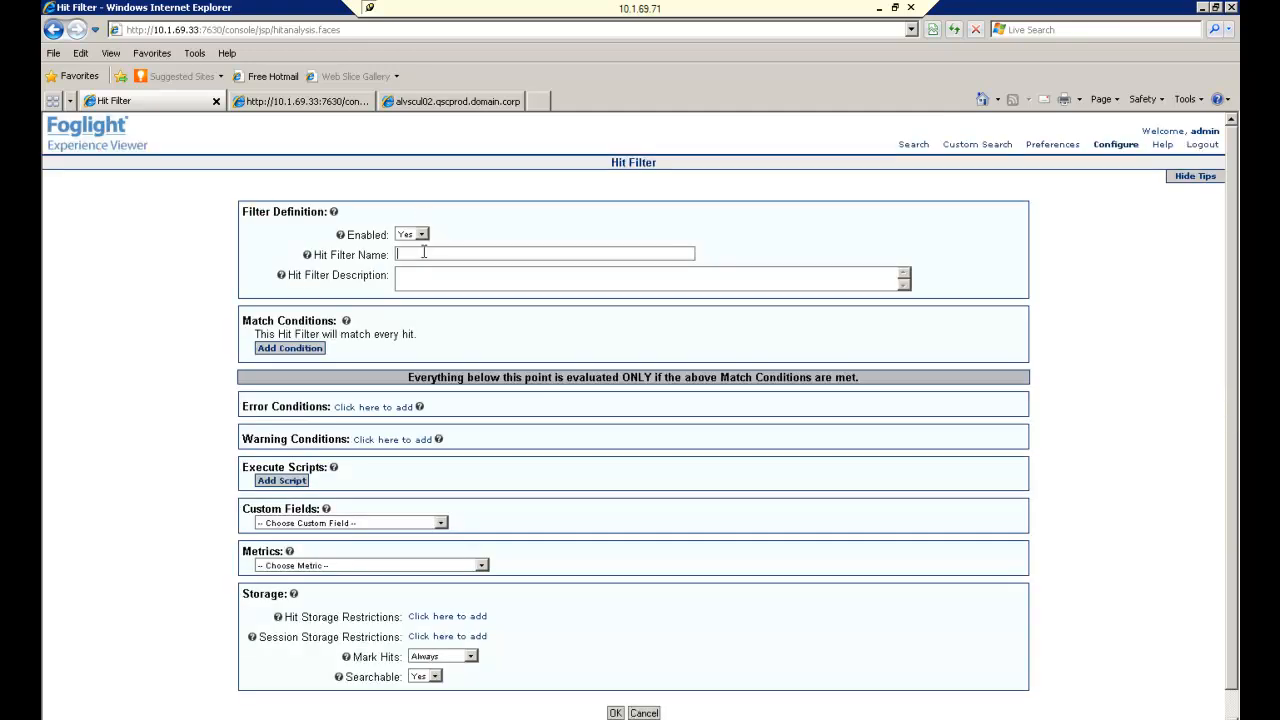
text(M)
key(BackSpace)
text(PatientID Check)
Add a match condition requiring the request field patientId to equal "%"
click(290, 348)
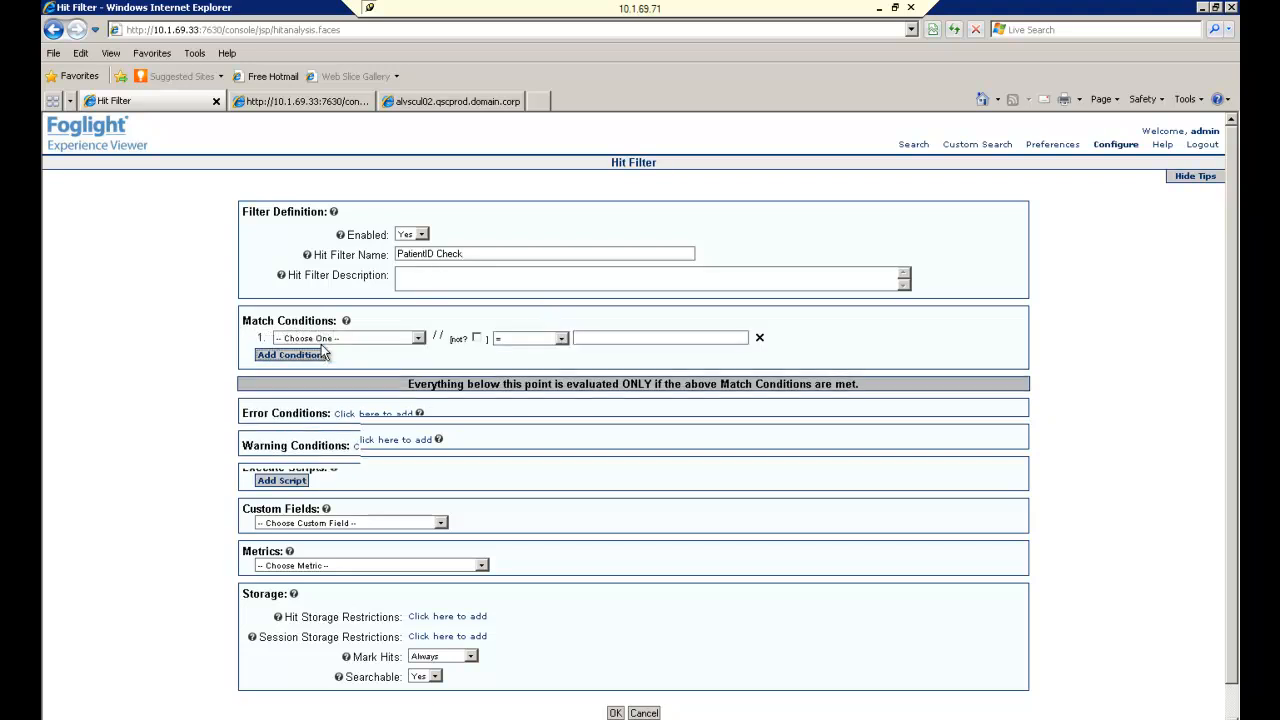
click(421, 340)
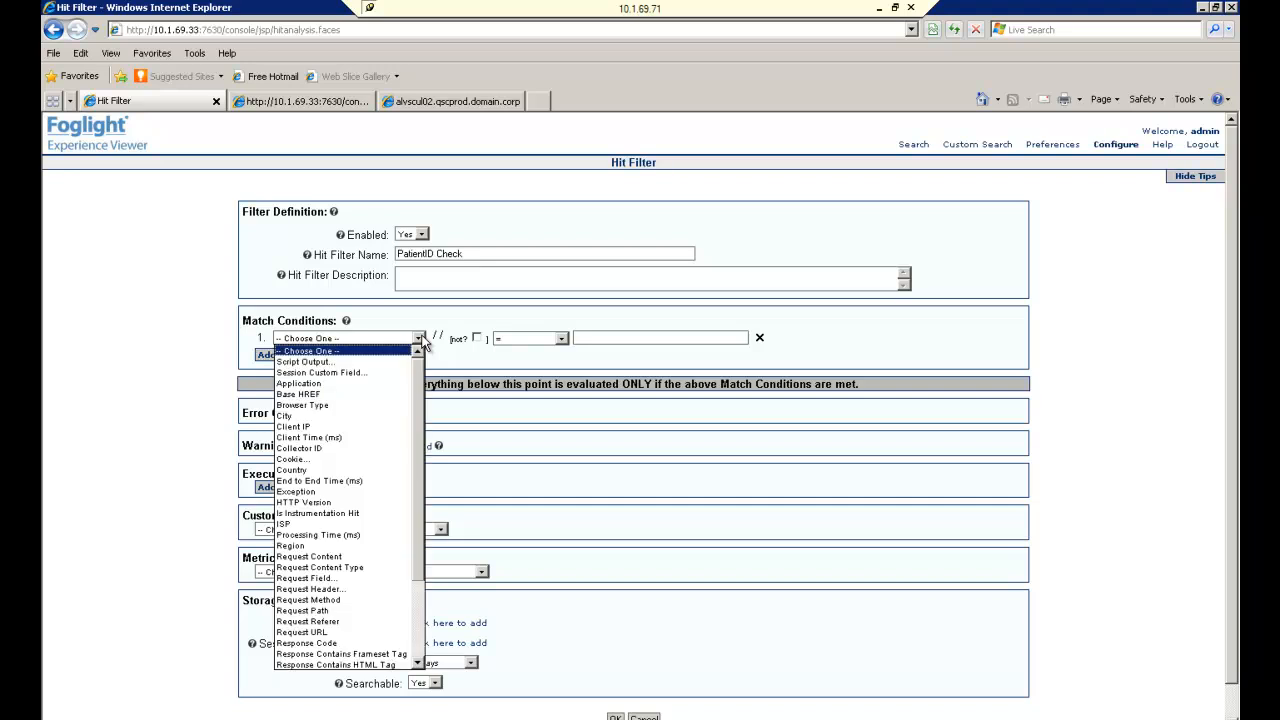
click(301, 578)
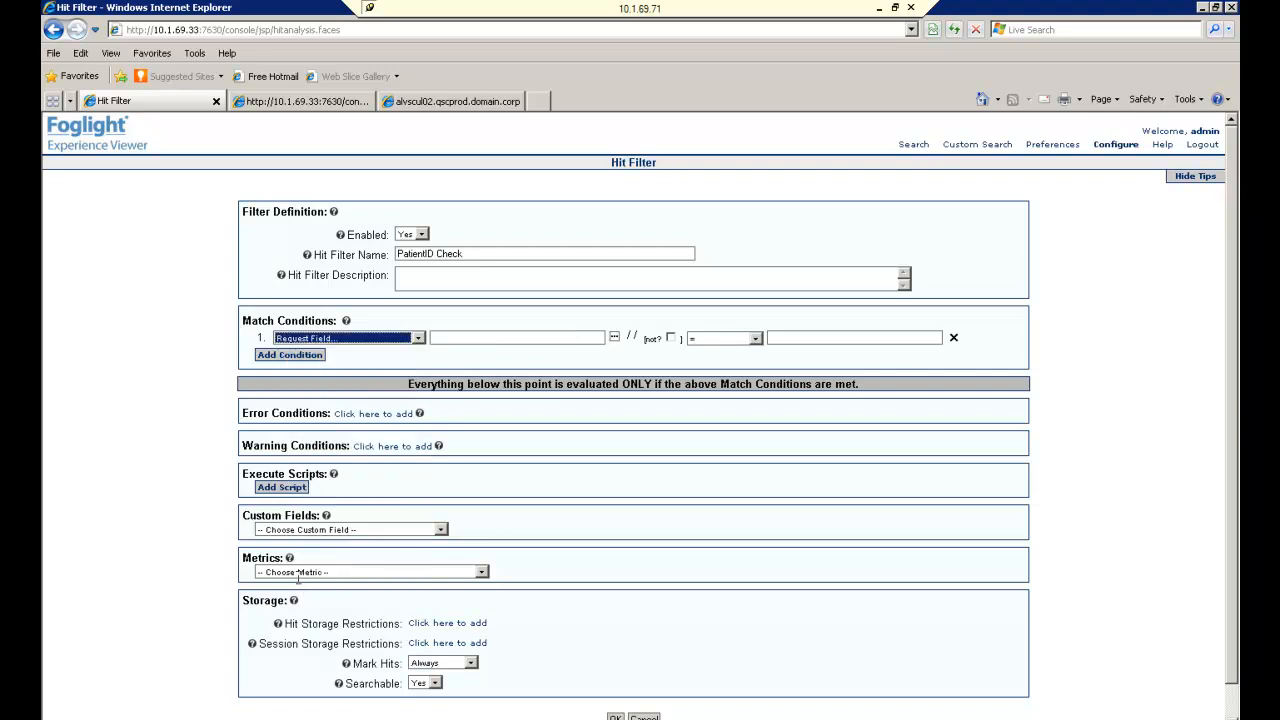
click(615, 338)
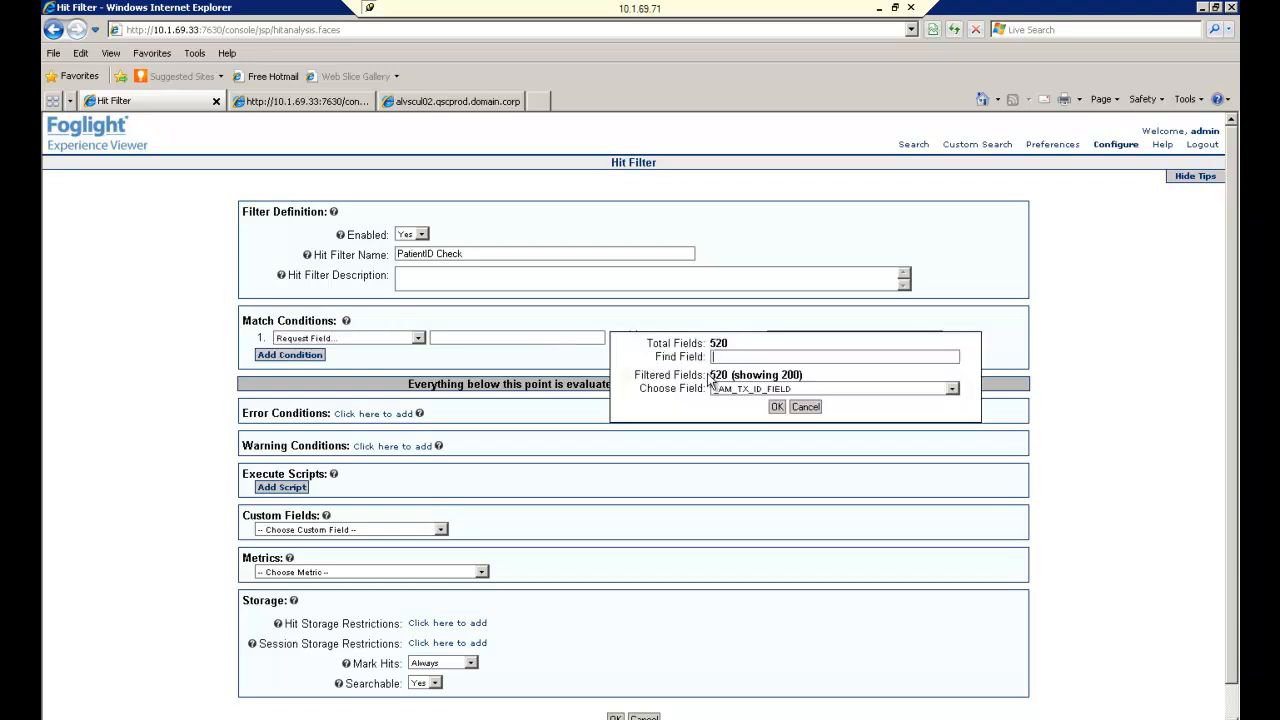
text(patientID)
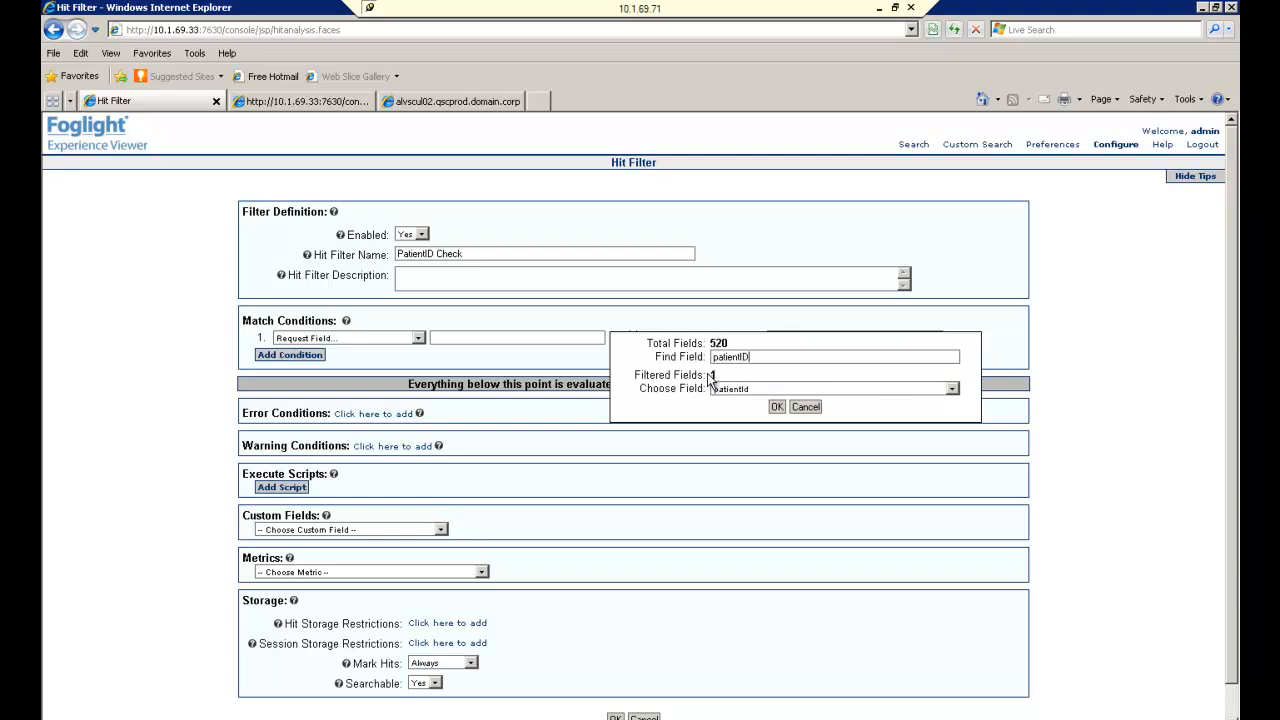
click(785, 390)
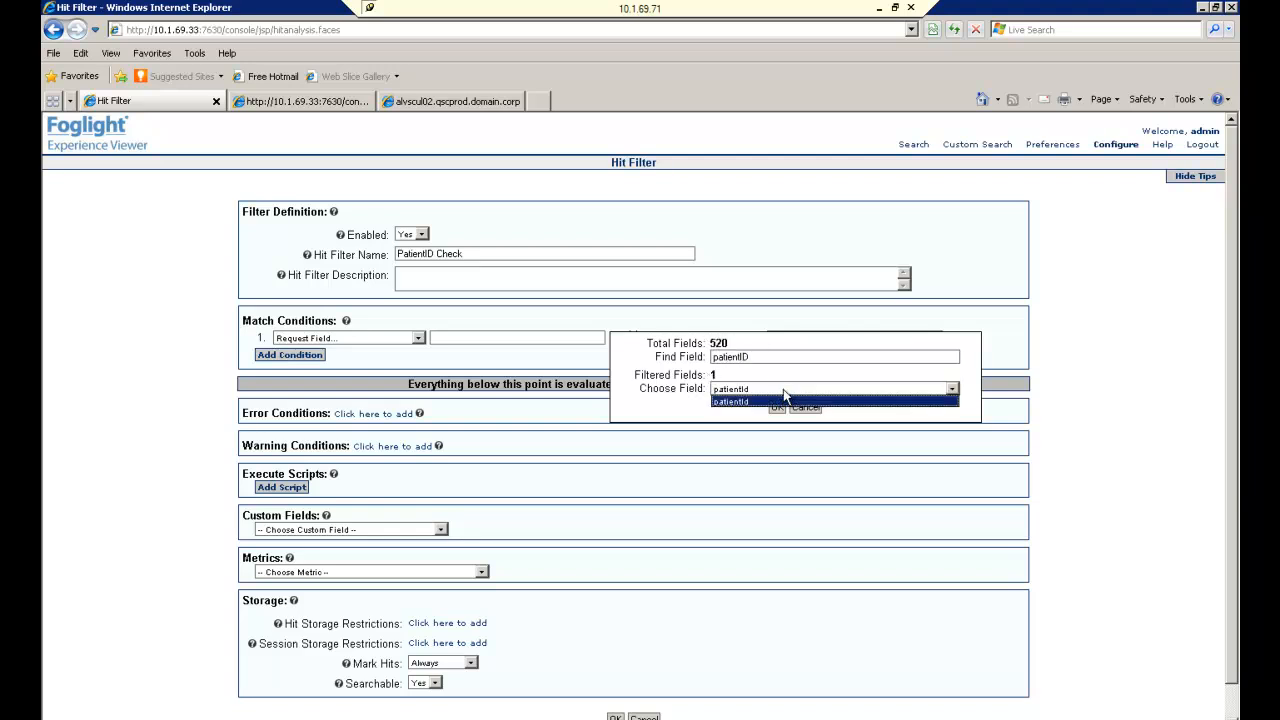
click(752, 402)
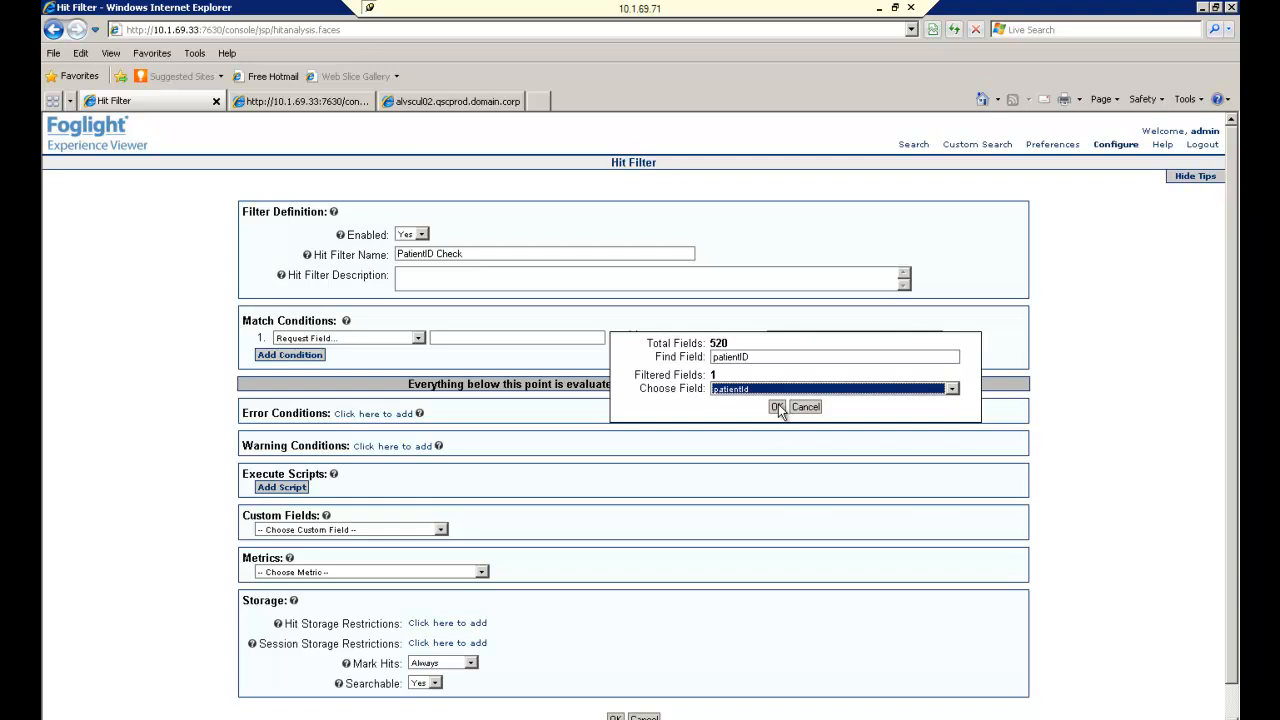
click(777, 407)
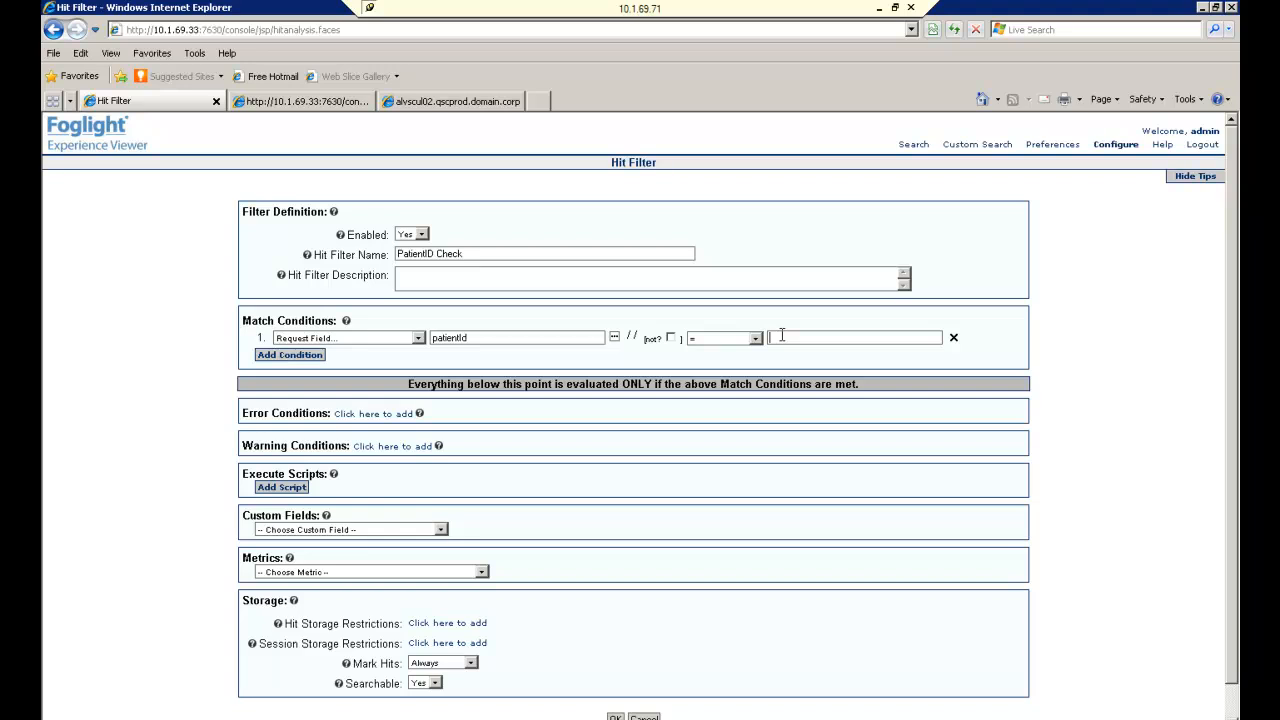
text(%)
Add a second match condition to the PatientID Check filter requiring the Request Method to equal POST
click(310, 357)
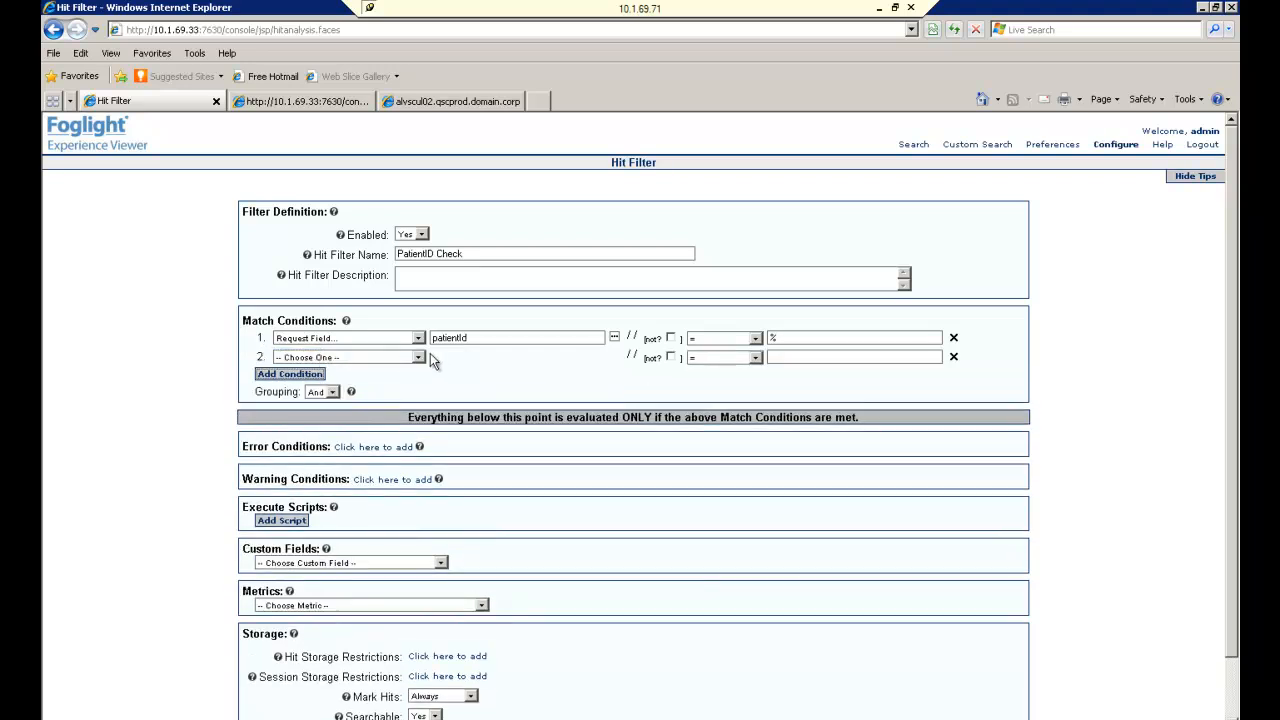
click(419, 357)
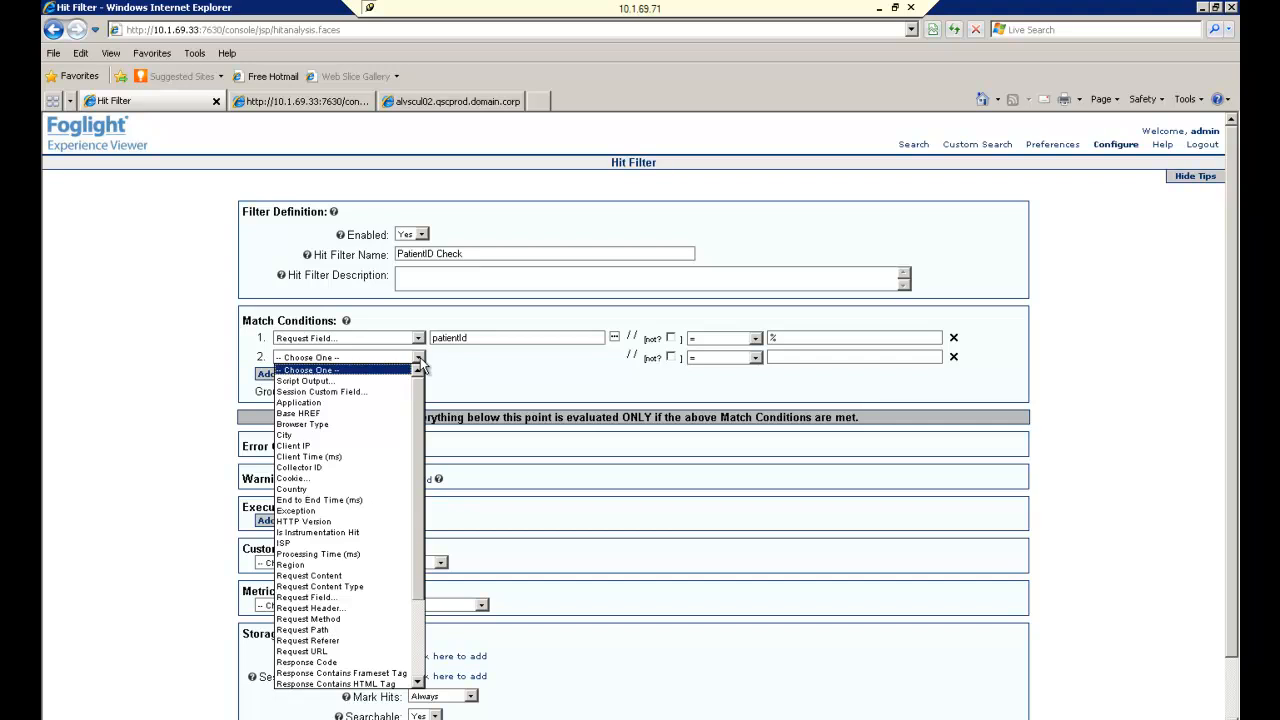
drag(420, 398, 406, 459)
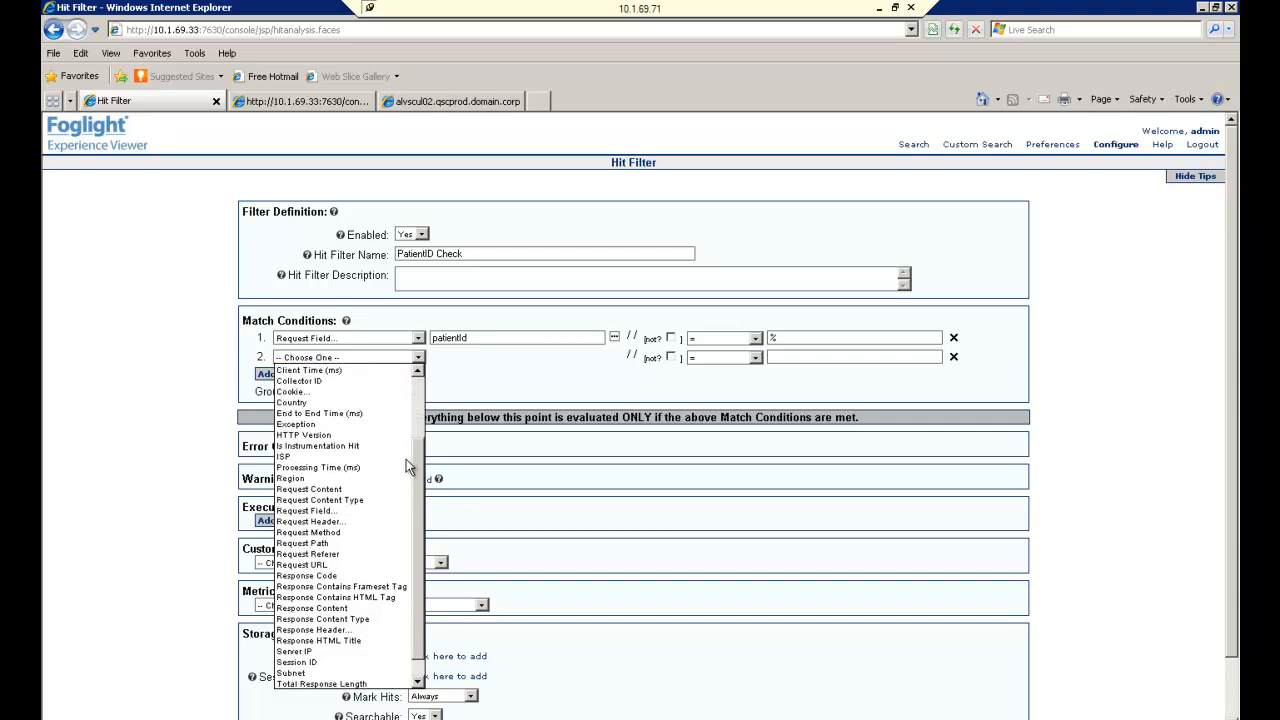
click(333, 532)
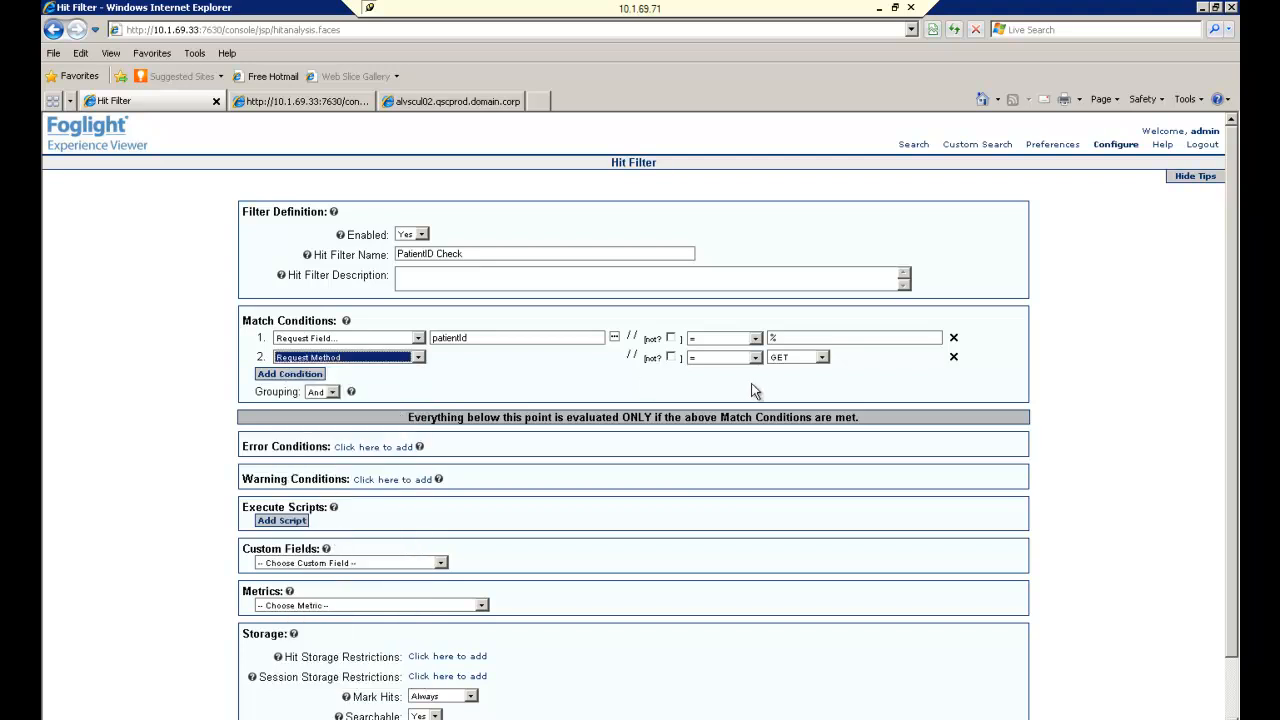
click(815, 360)
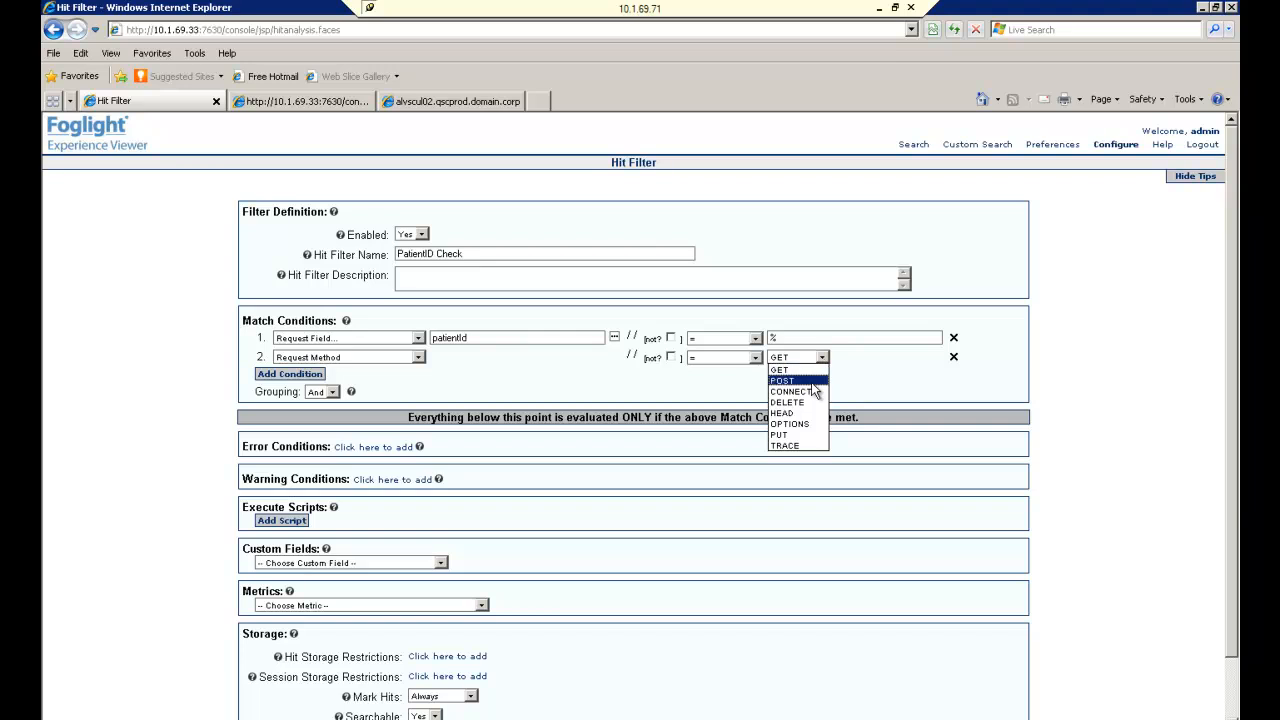
click(814, 388)
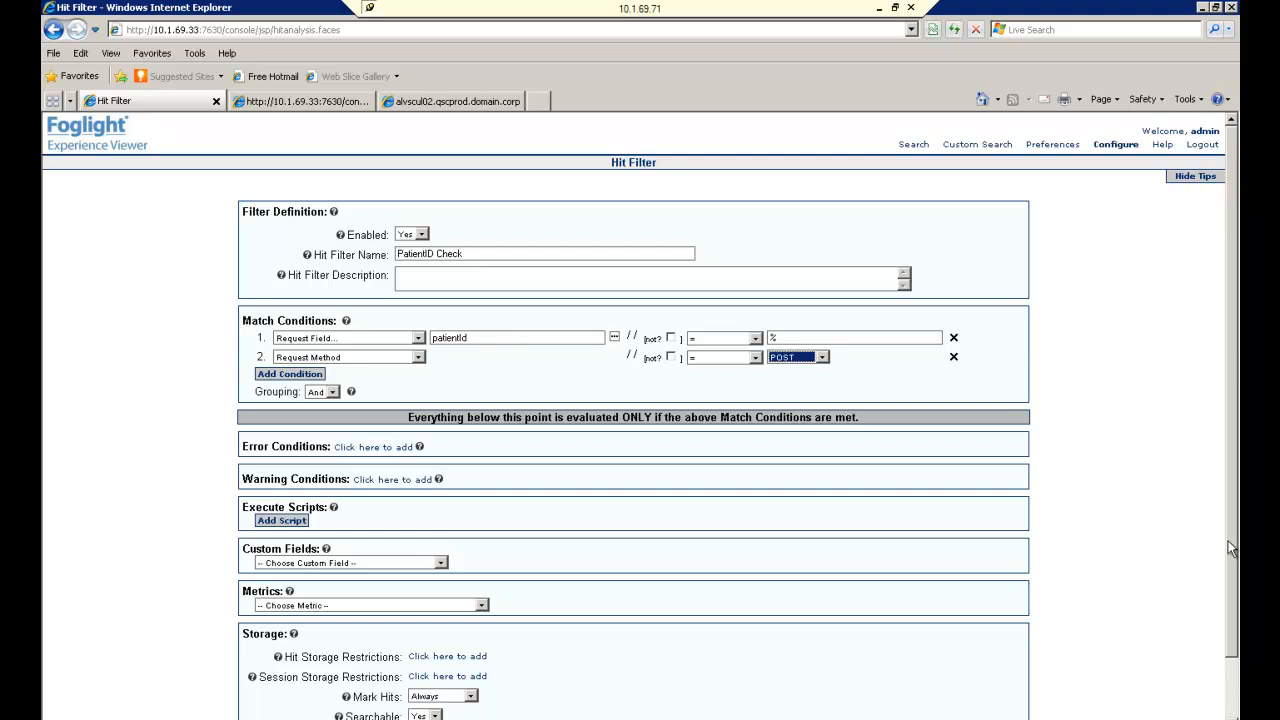
Add a hit storage restriction to the filter and enable "Do not store hit details marked "Always Sensitive""
scroll(1221, 648, down, 2)
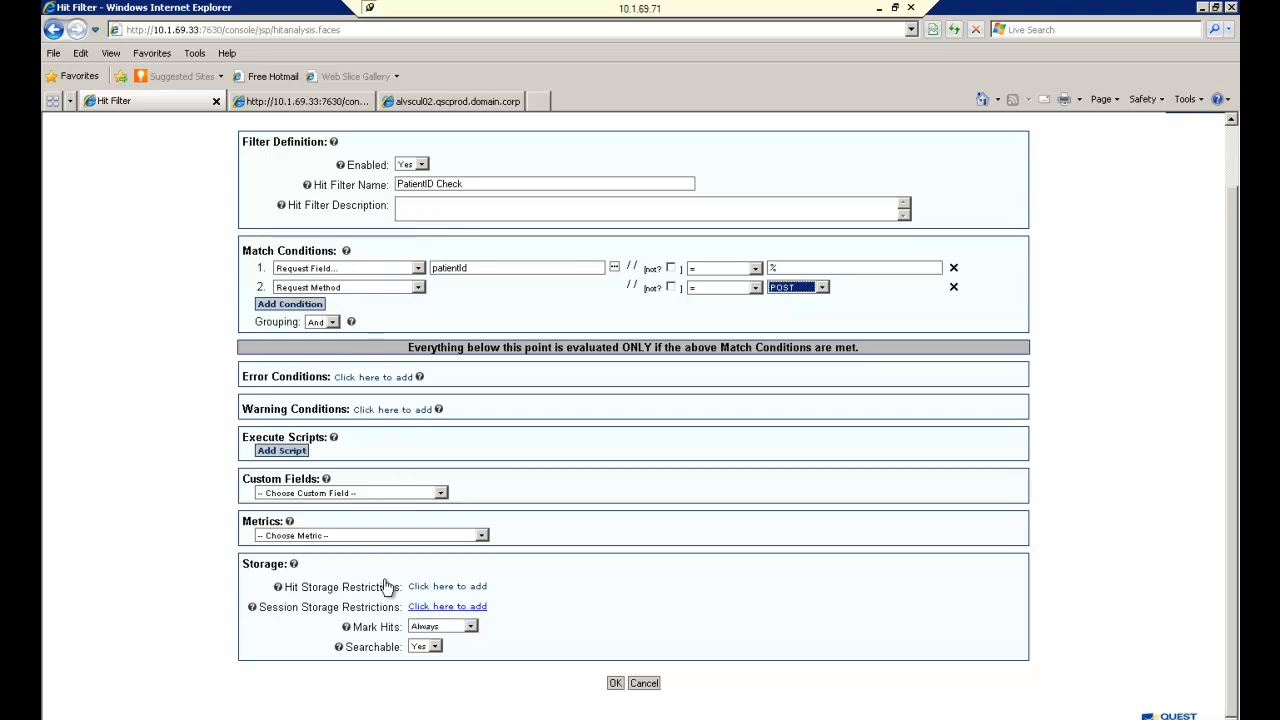
click(441, 588)
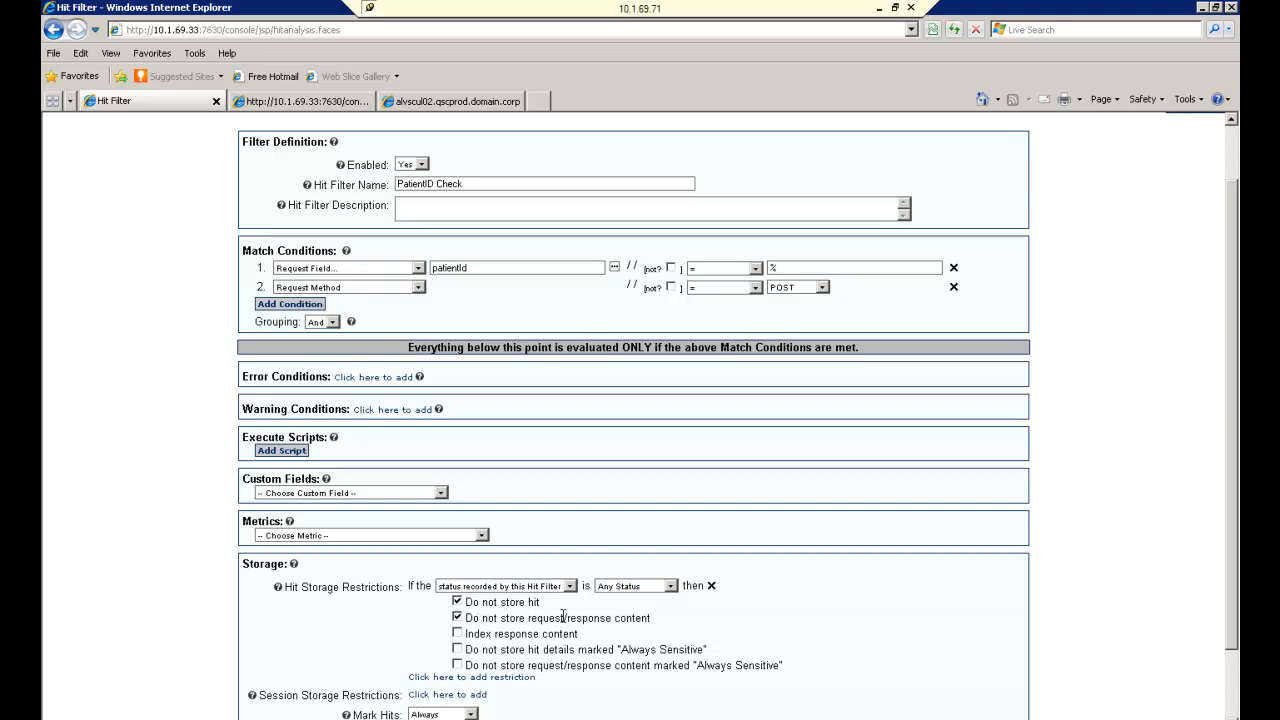
click(458, 650)
drag(1232, 504, 1231, 390)
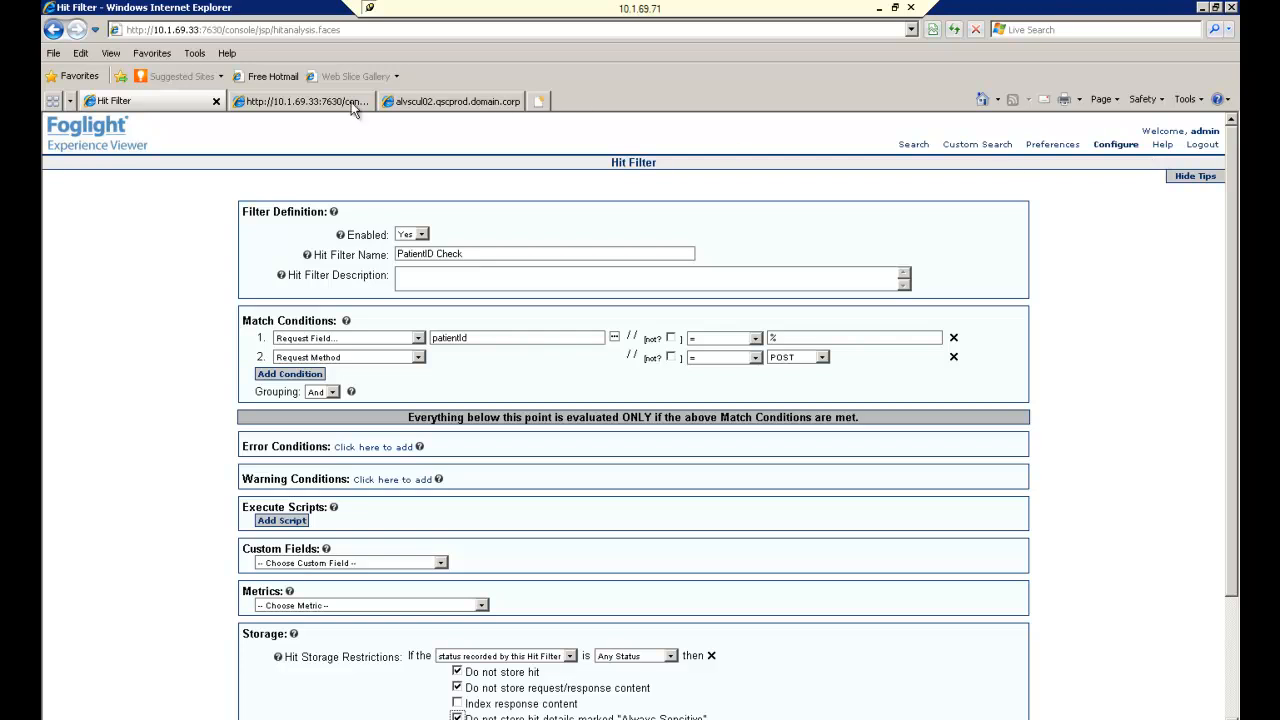
Review the Sensitive Data Protection section of the Foglight Experience Viewer user guide, going back from page 137 to page 133
click(318, 104)
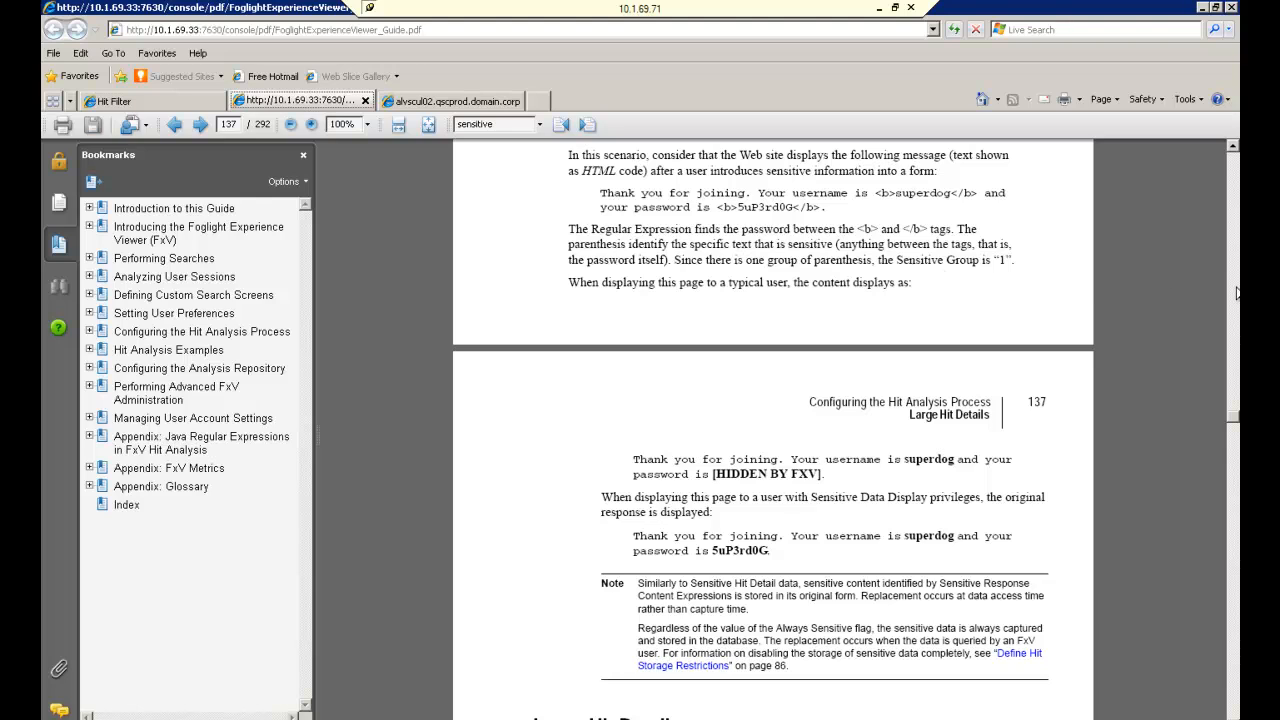
click(1233, 152)
click(1233, 152)
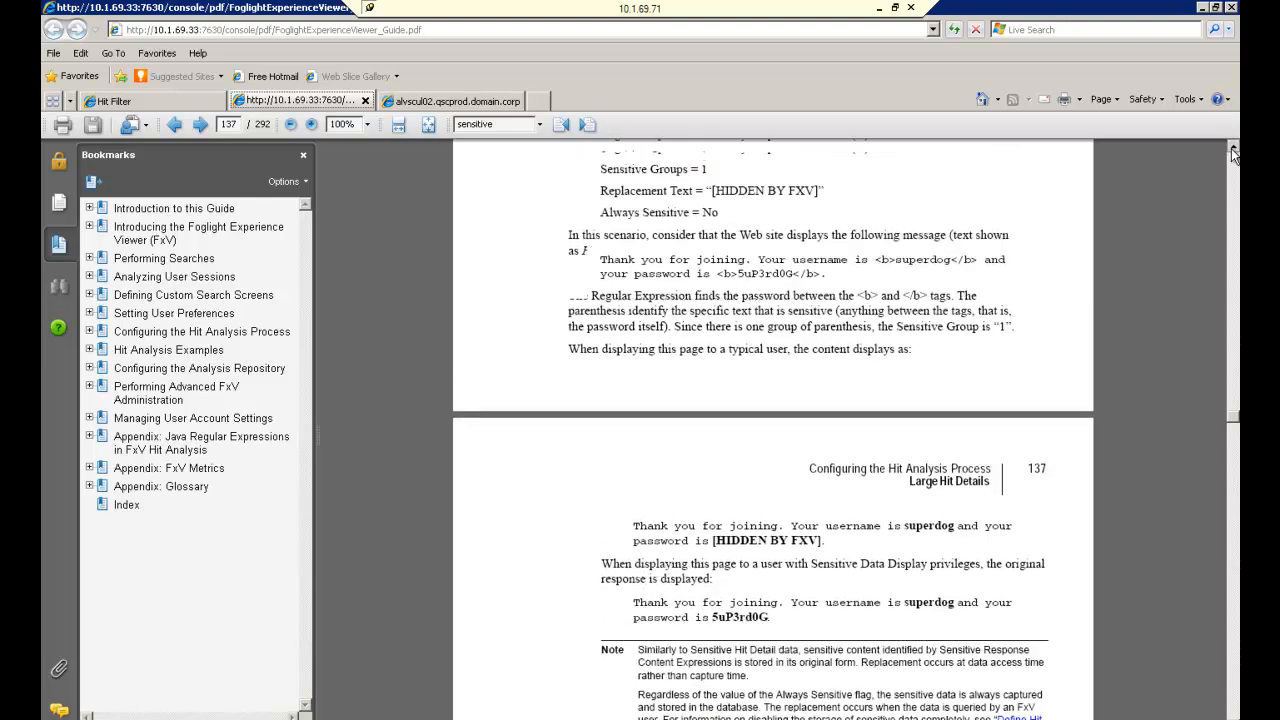
click(1233, 152)
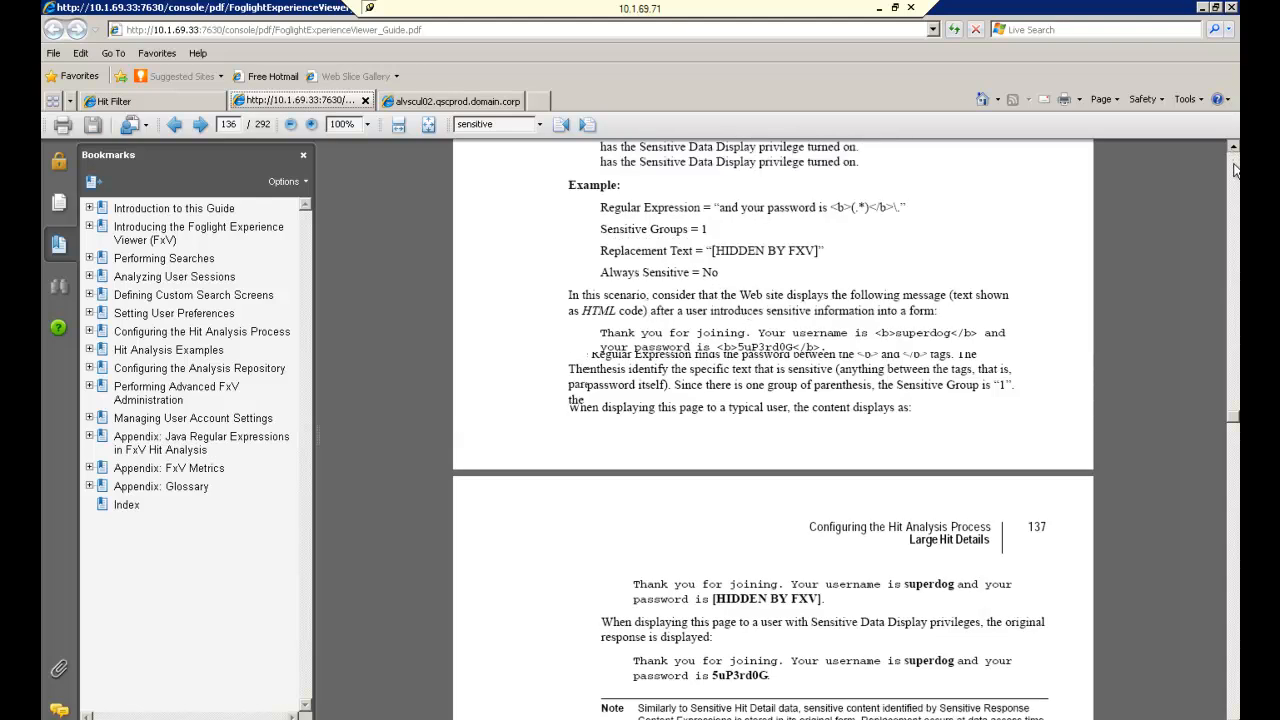
scroll(1233, 165, up, 3)
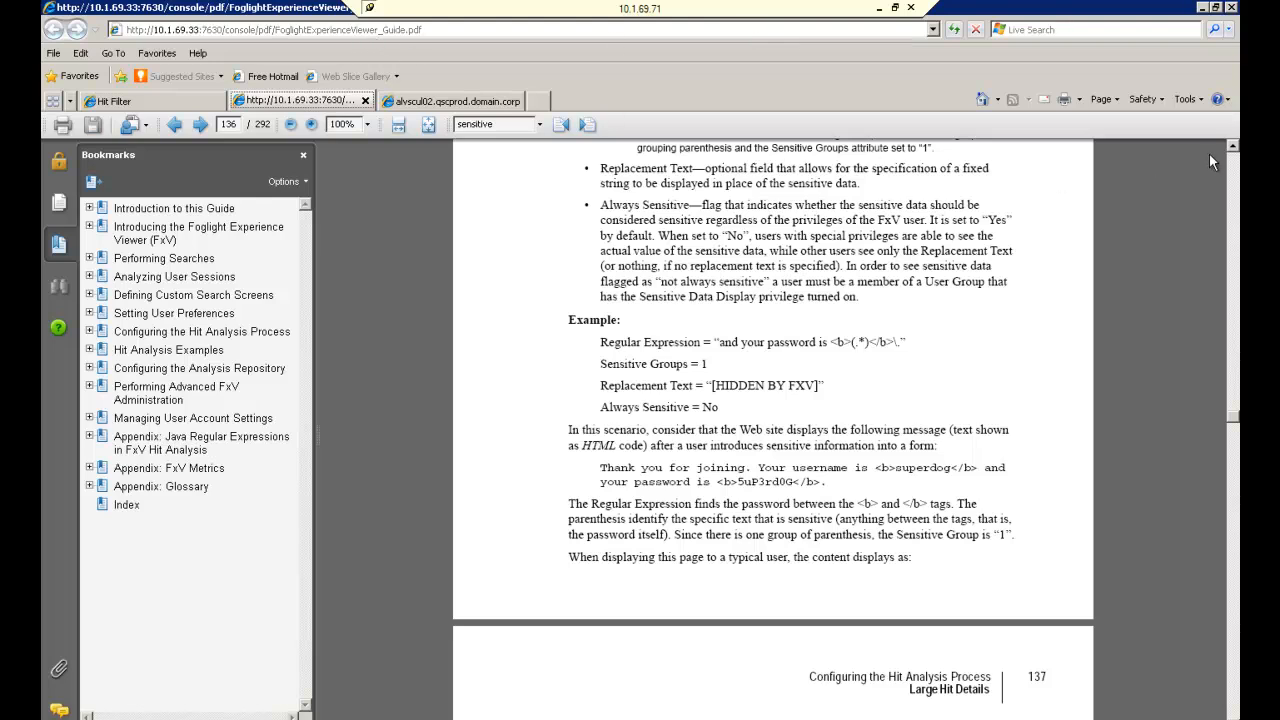
click(1237, 165)
click(1237, 165)
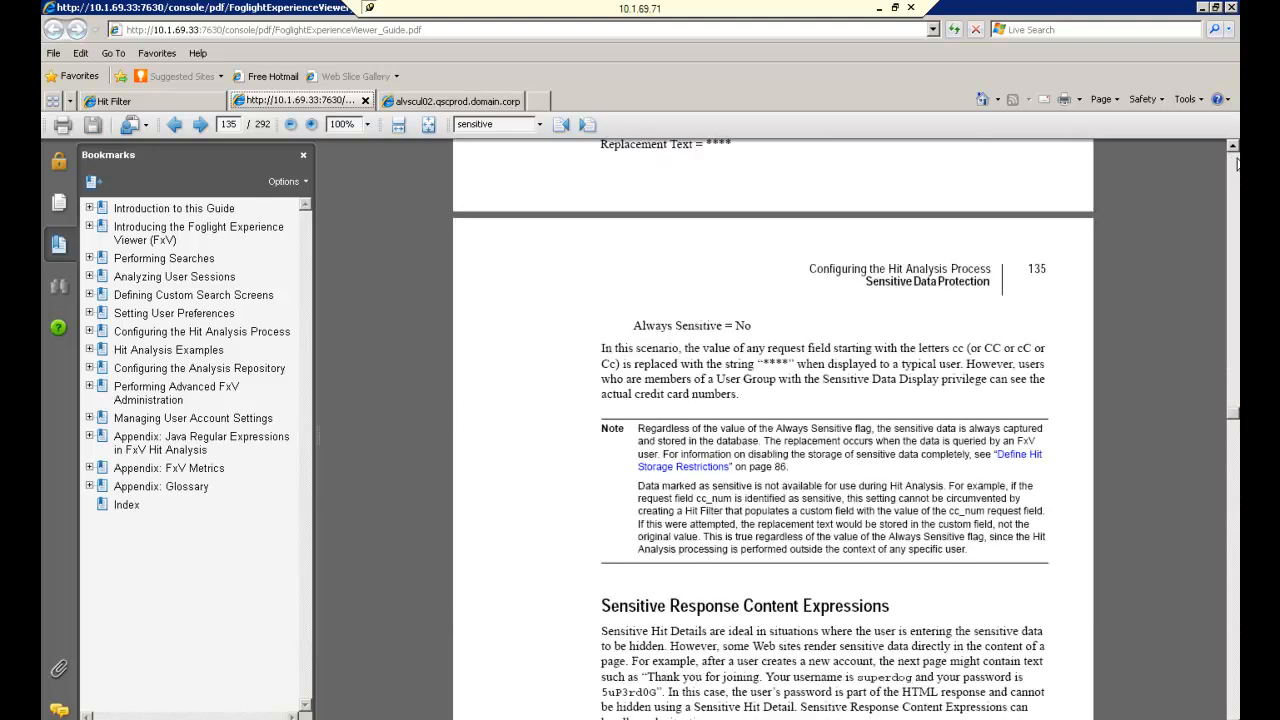
click(1237, 165)
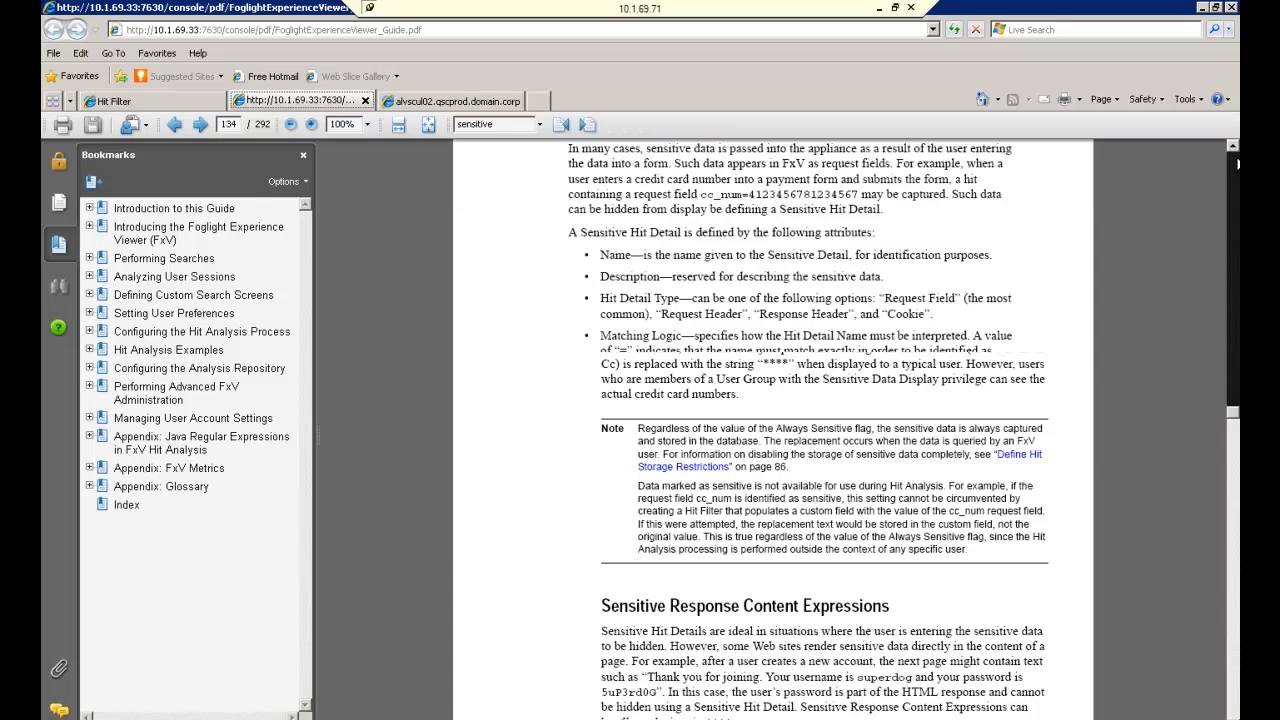
click(1237, 165)
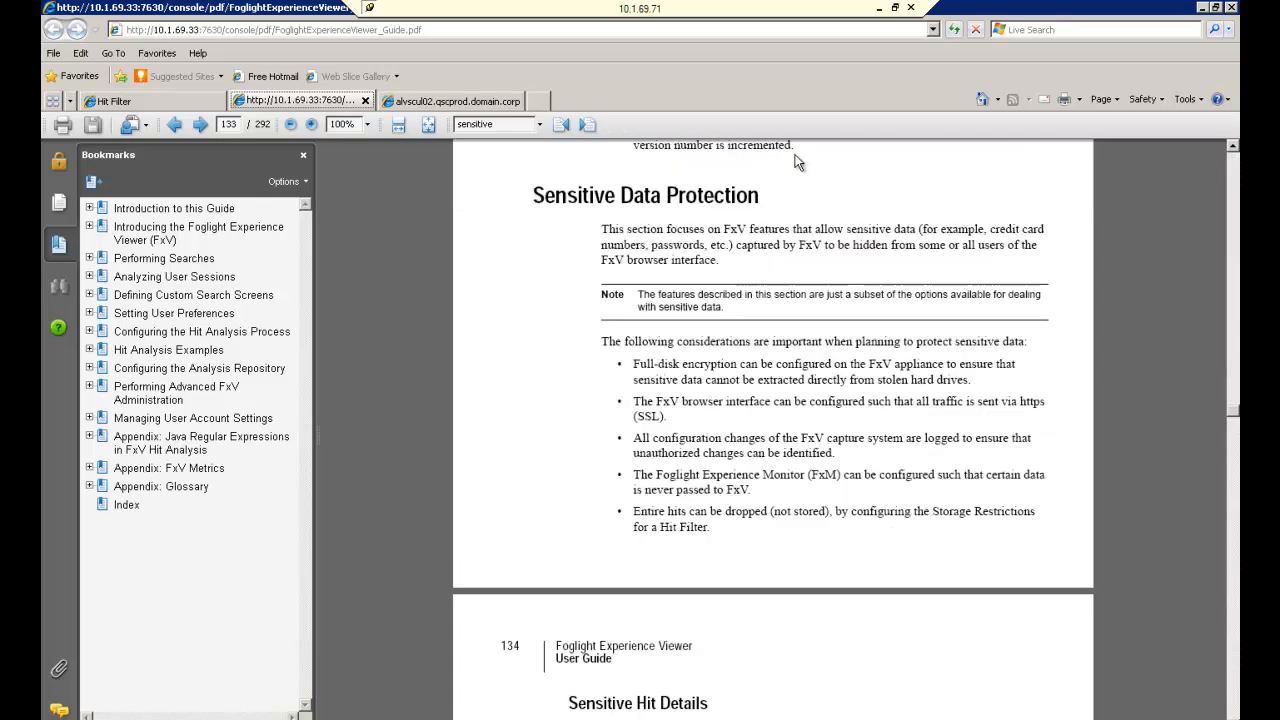